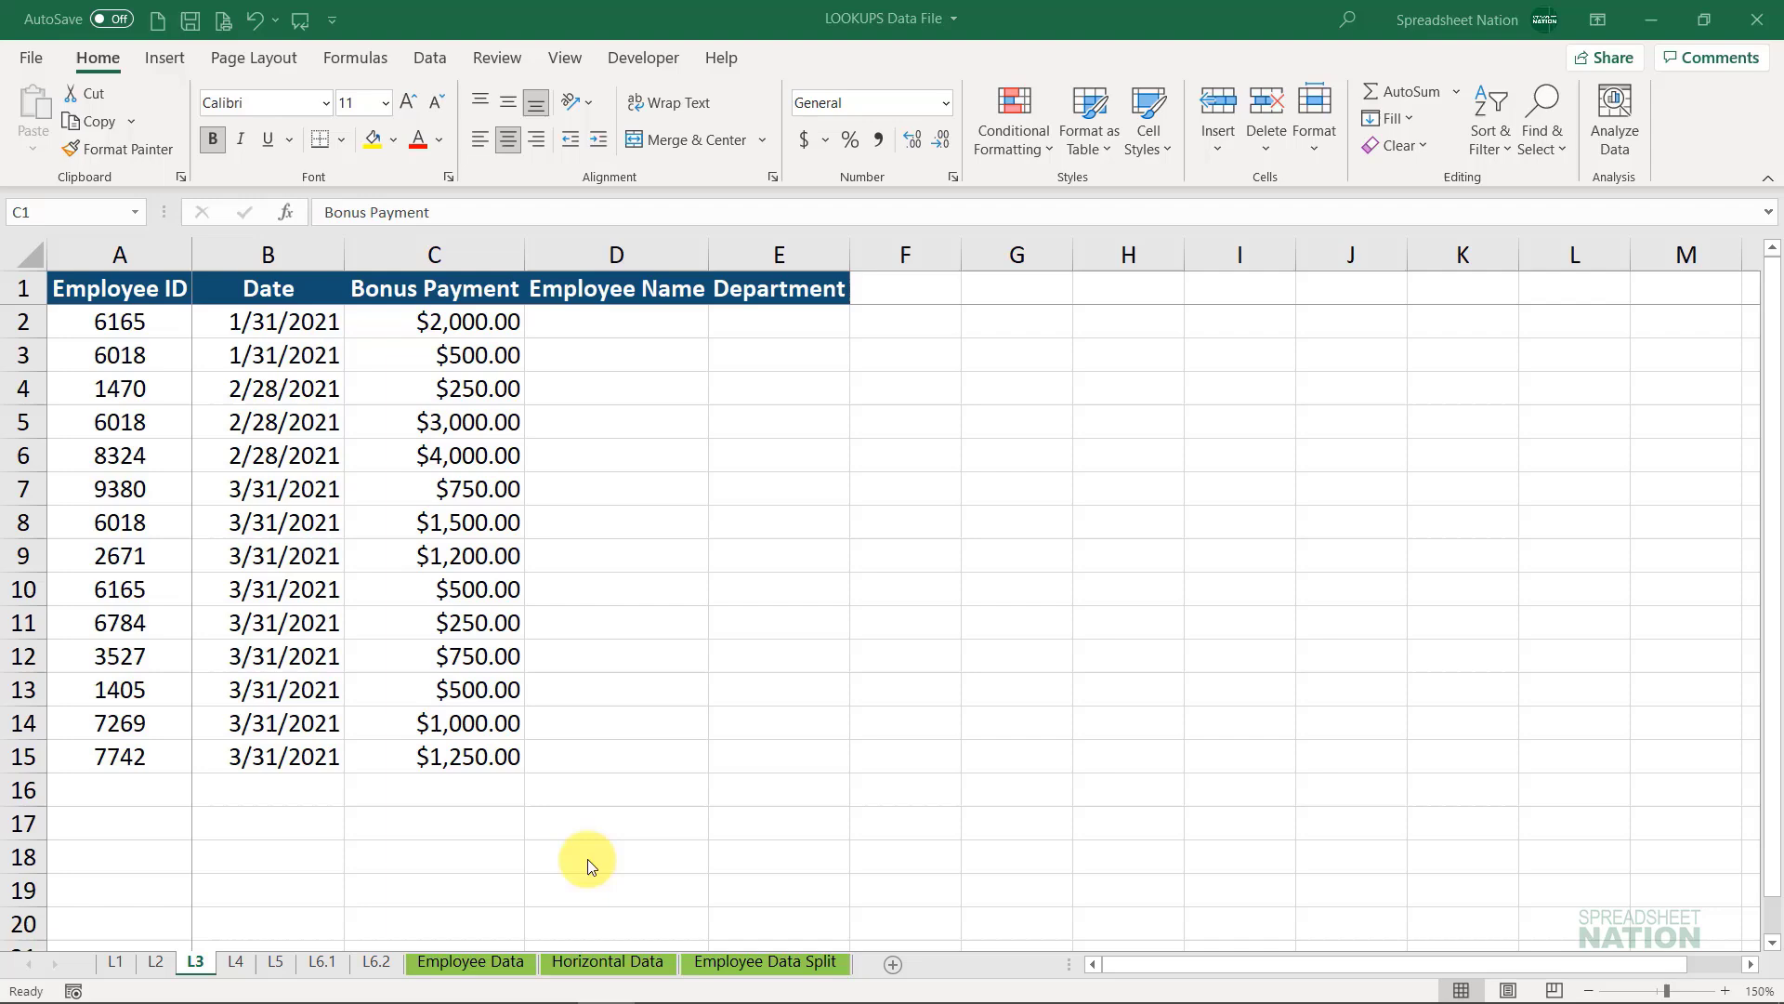
On Employee Data, enter the test formula =INDEX(B:B,5) in E4
{"action": "left_click", "coordinate": [489, 961]}
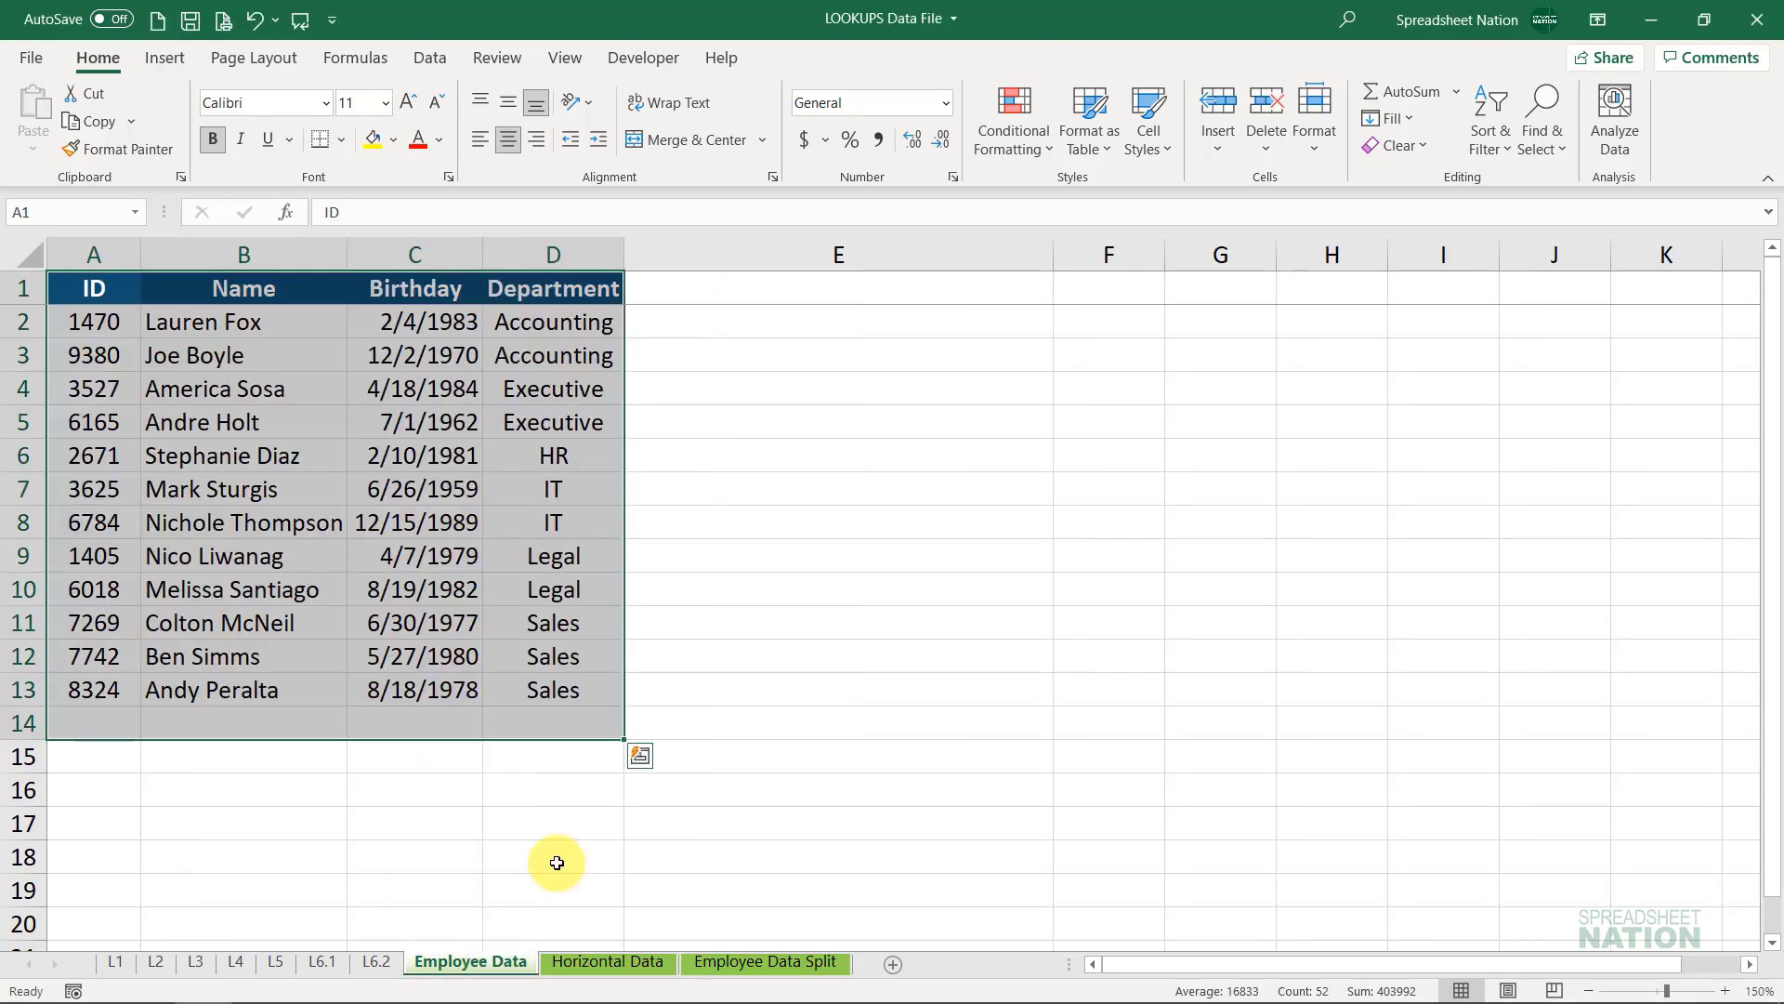
{"action": "left_click", "coordinate": [990, 395]}
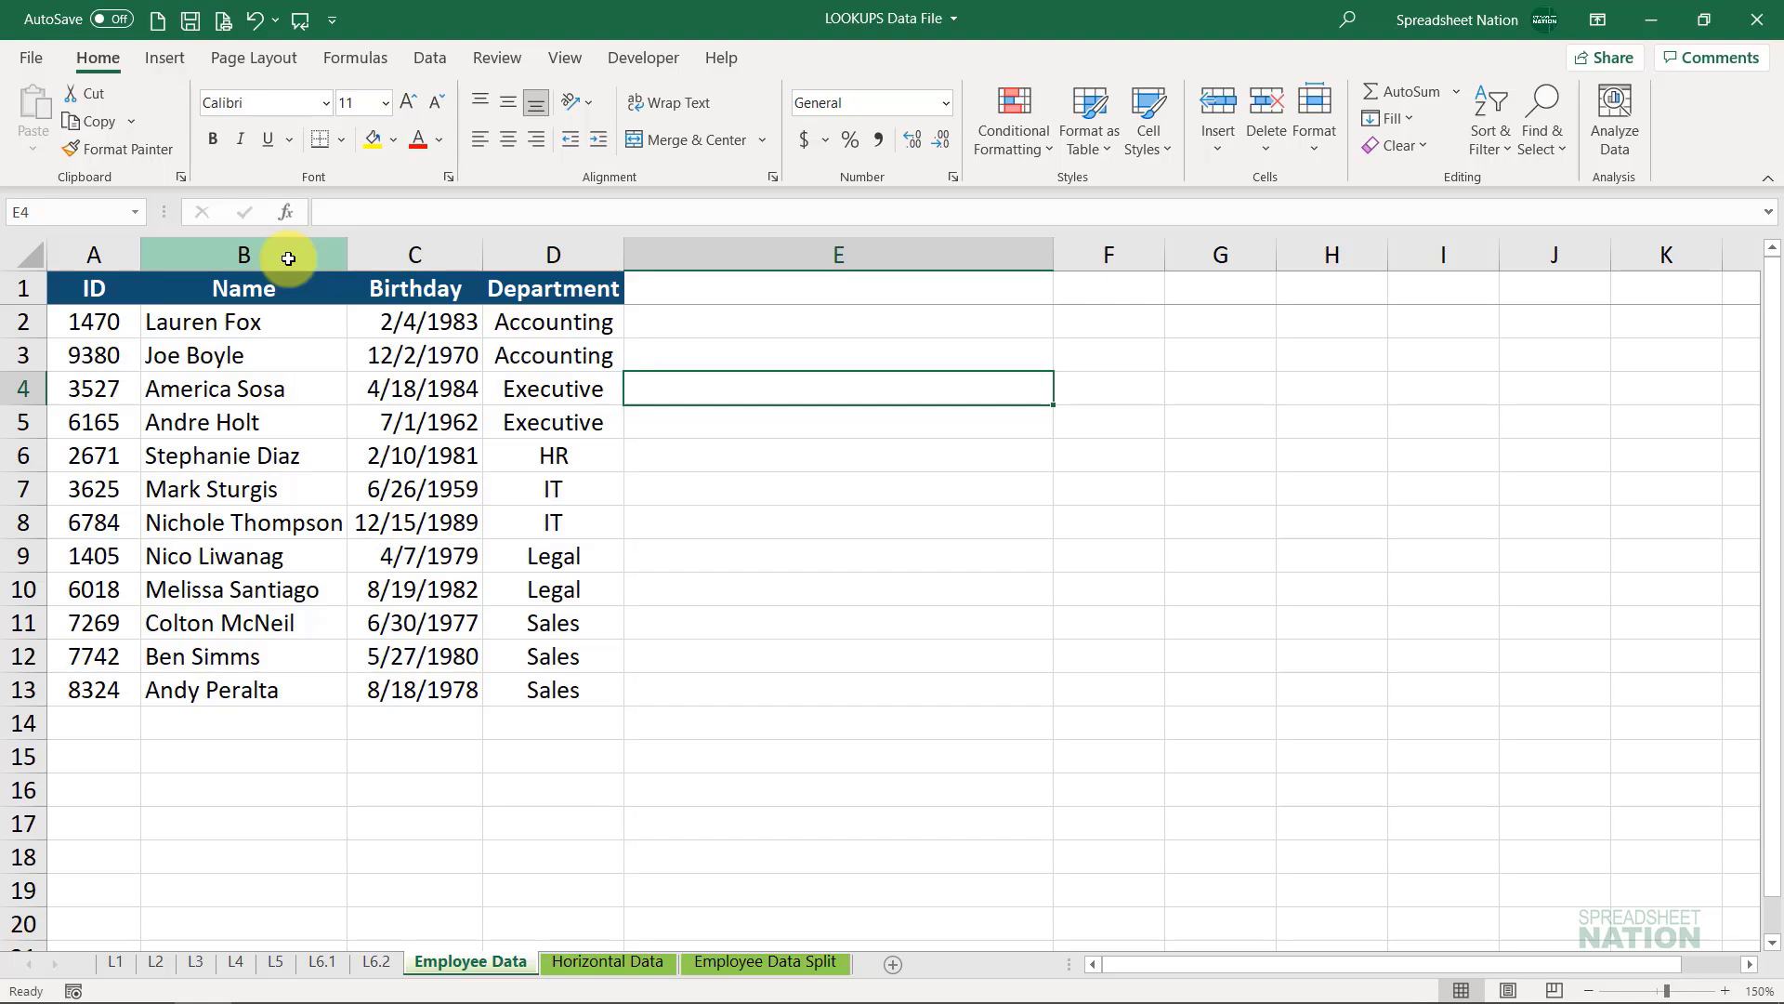
{"action": "type", "text": "=index"}
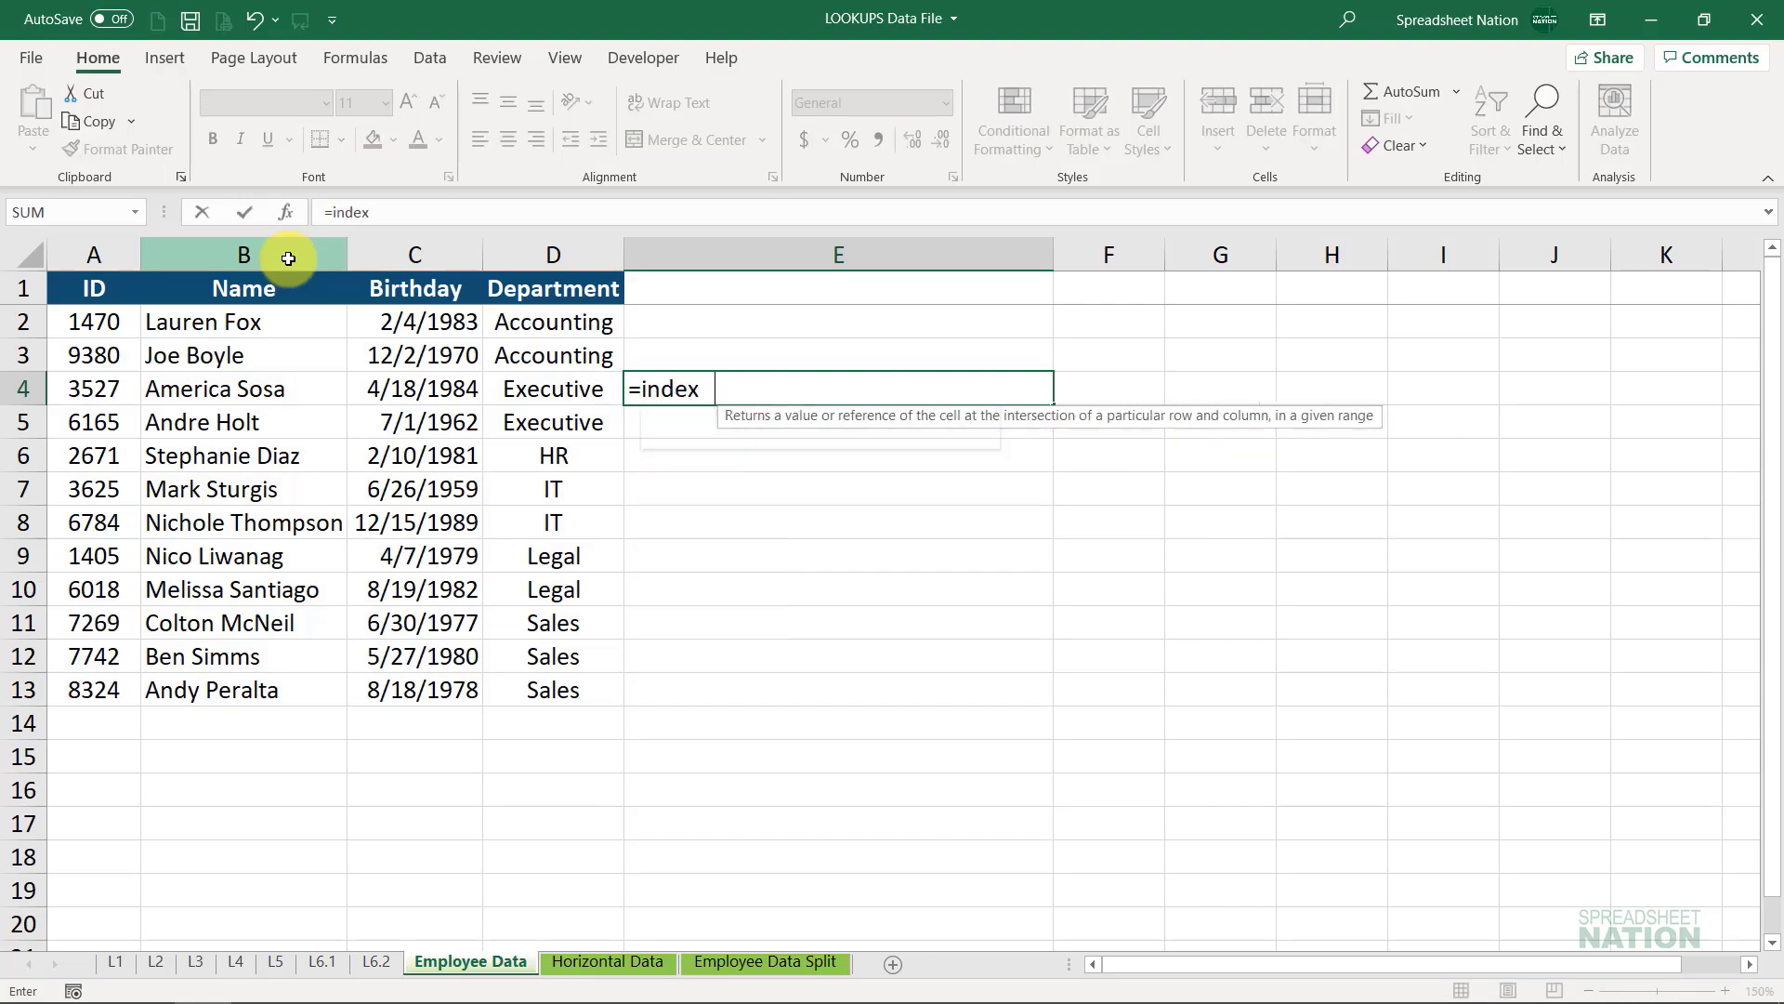
{"action": "key", "text": "Tab"}
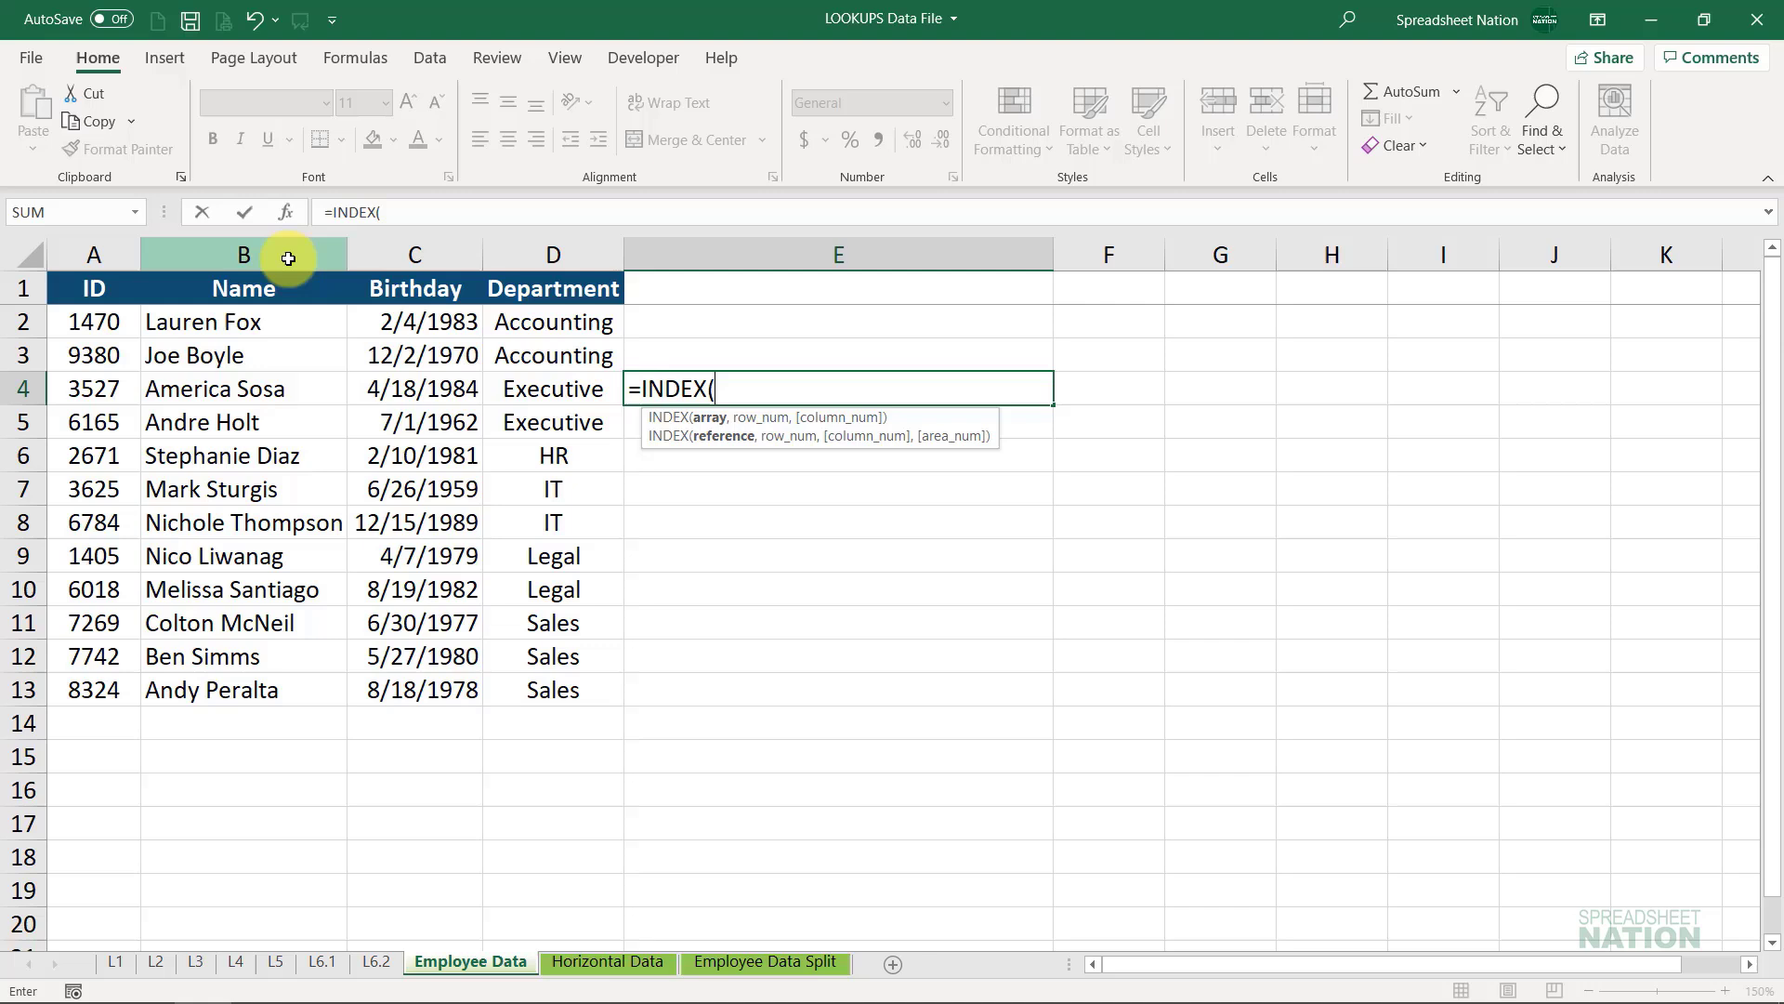
{"action": "left_click", "coordinate": [288, 258]}
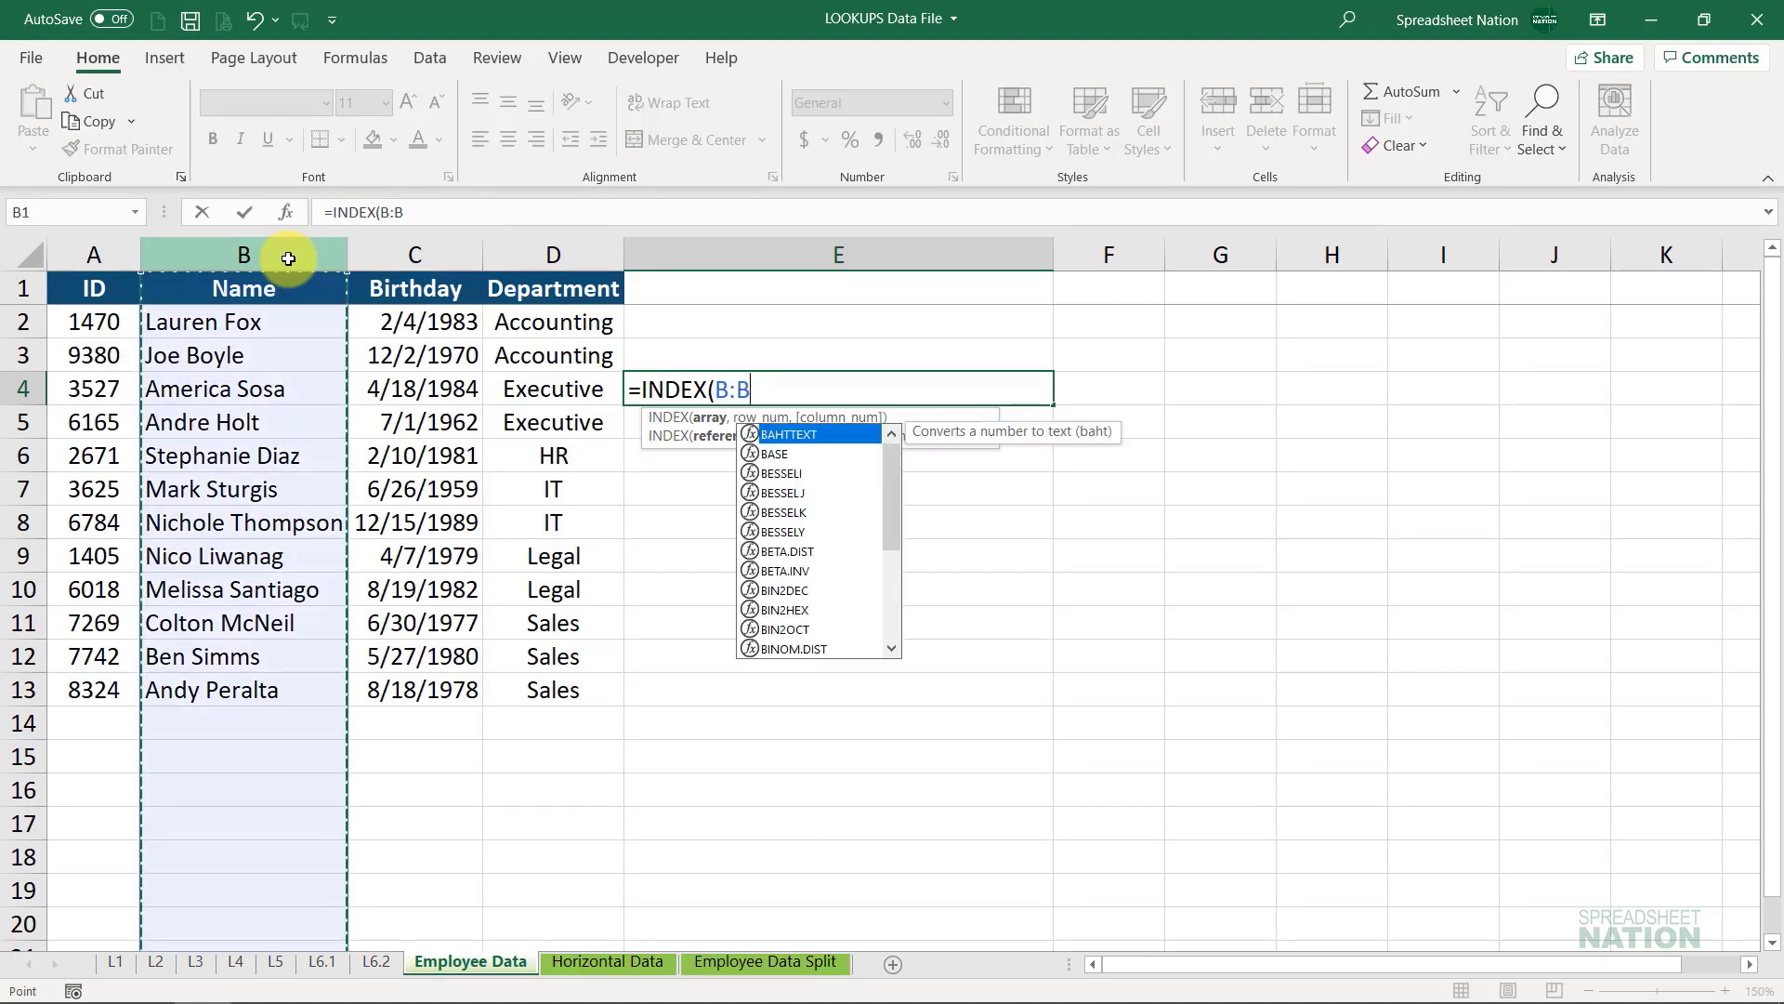
{"action": "type", "text": ","}
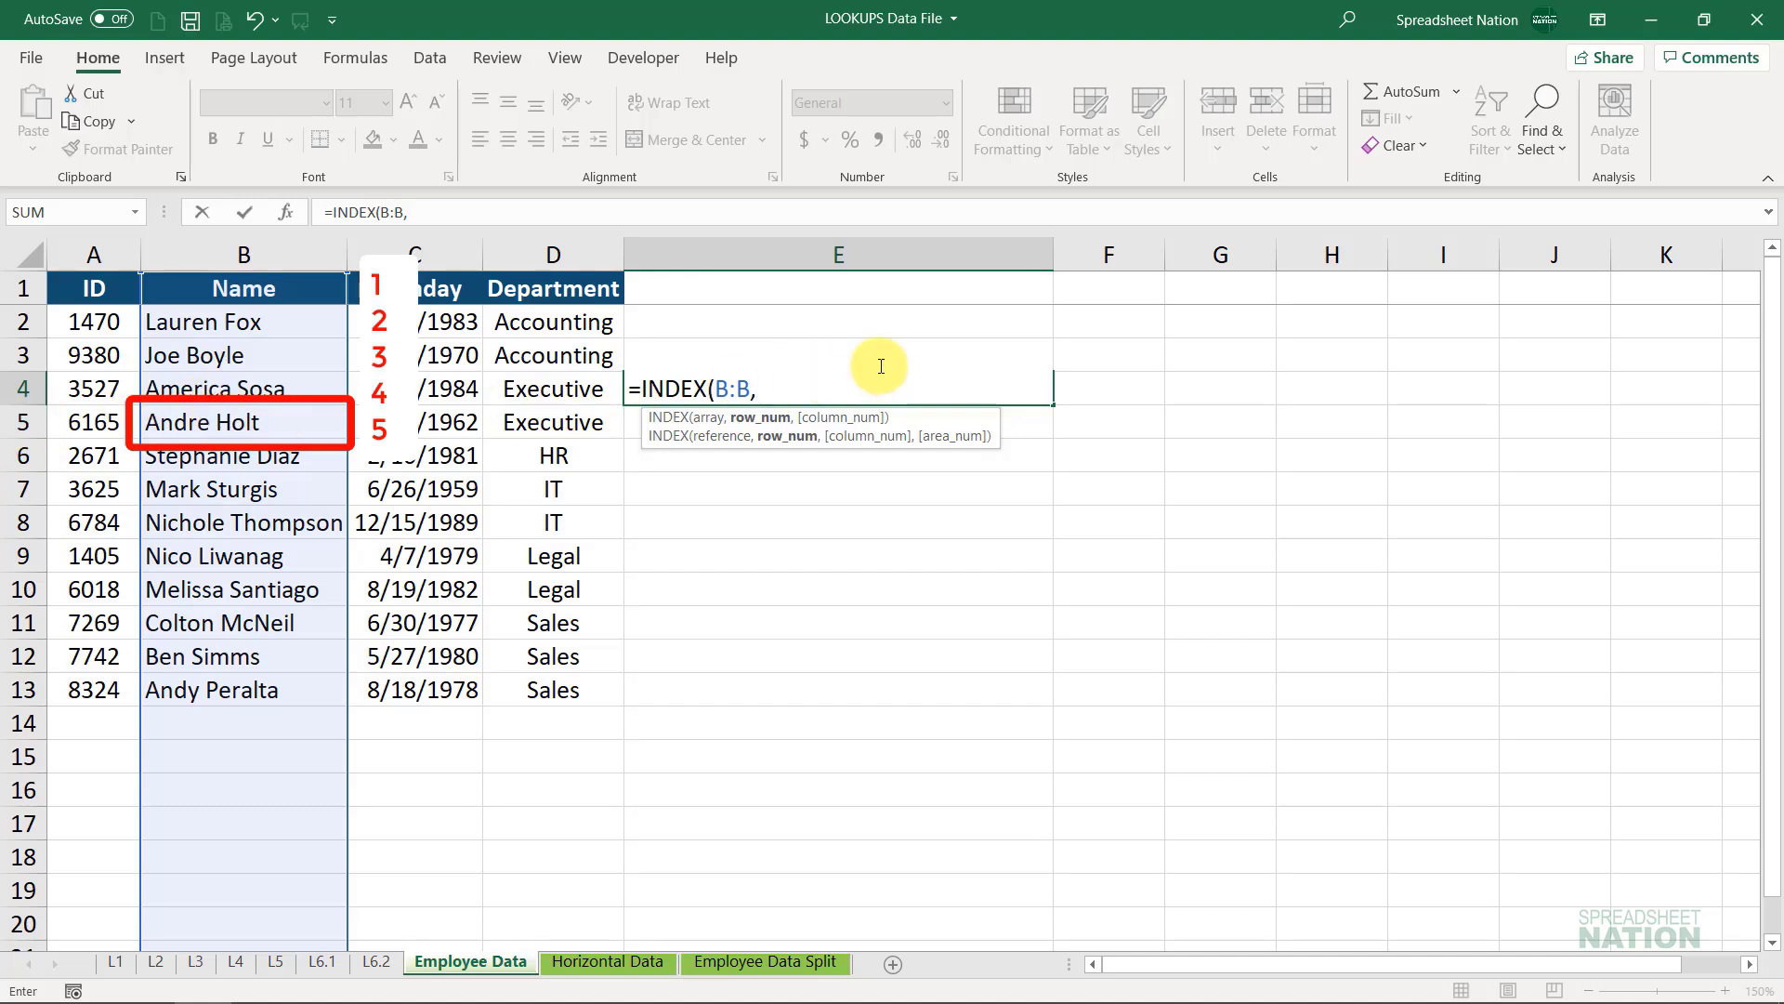
{"action": "type", "text": "5"}
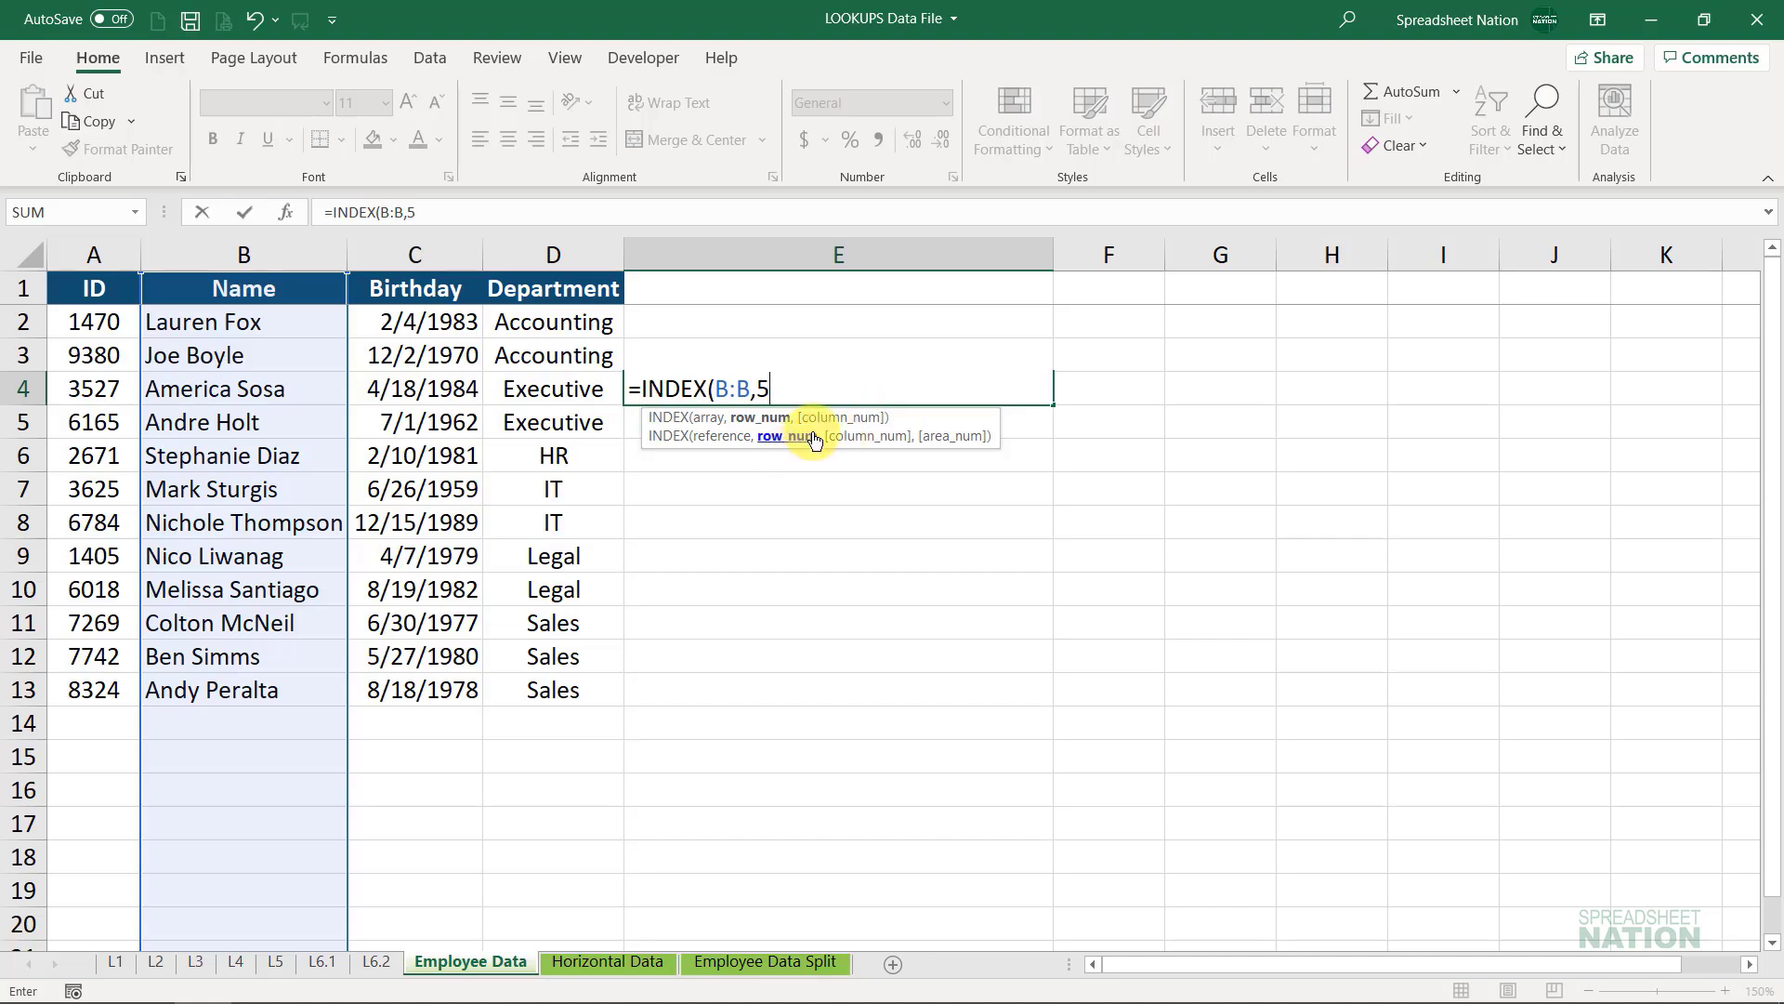
{"action": "type", "text": ","}
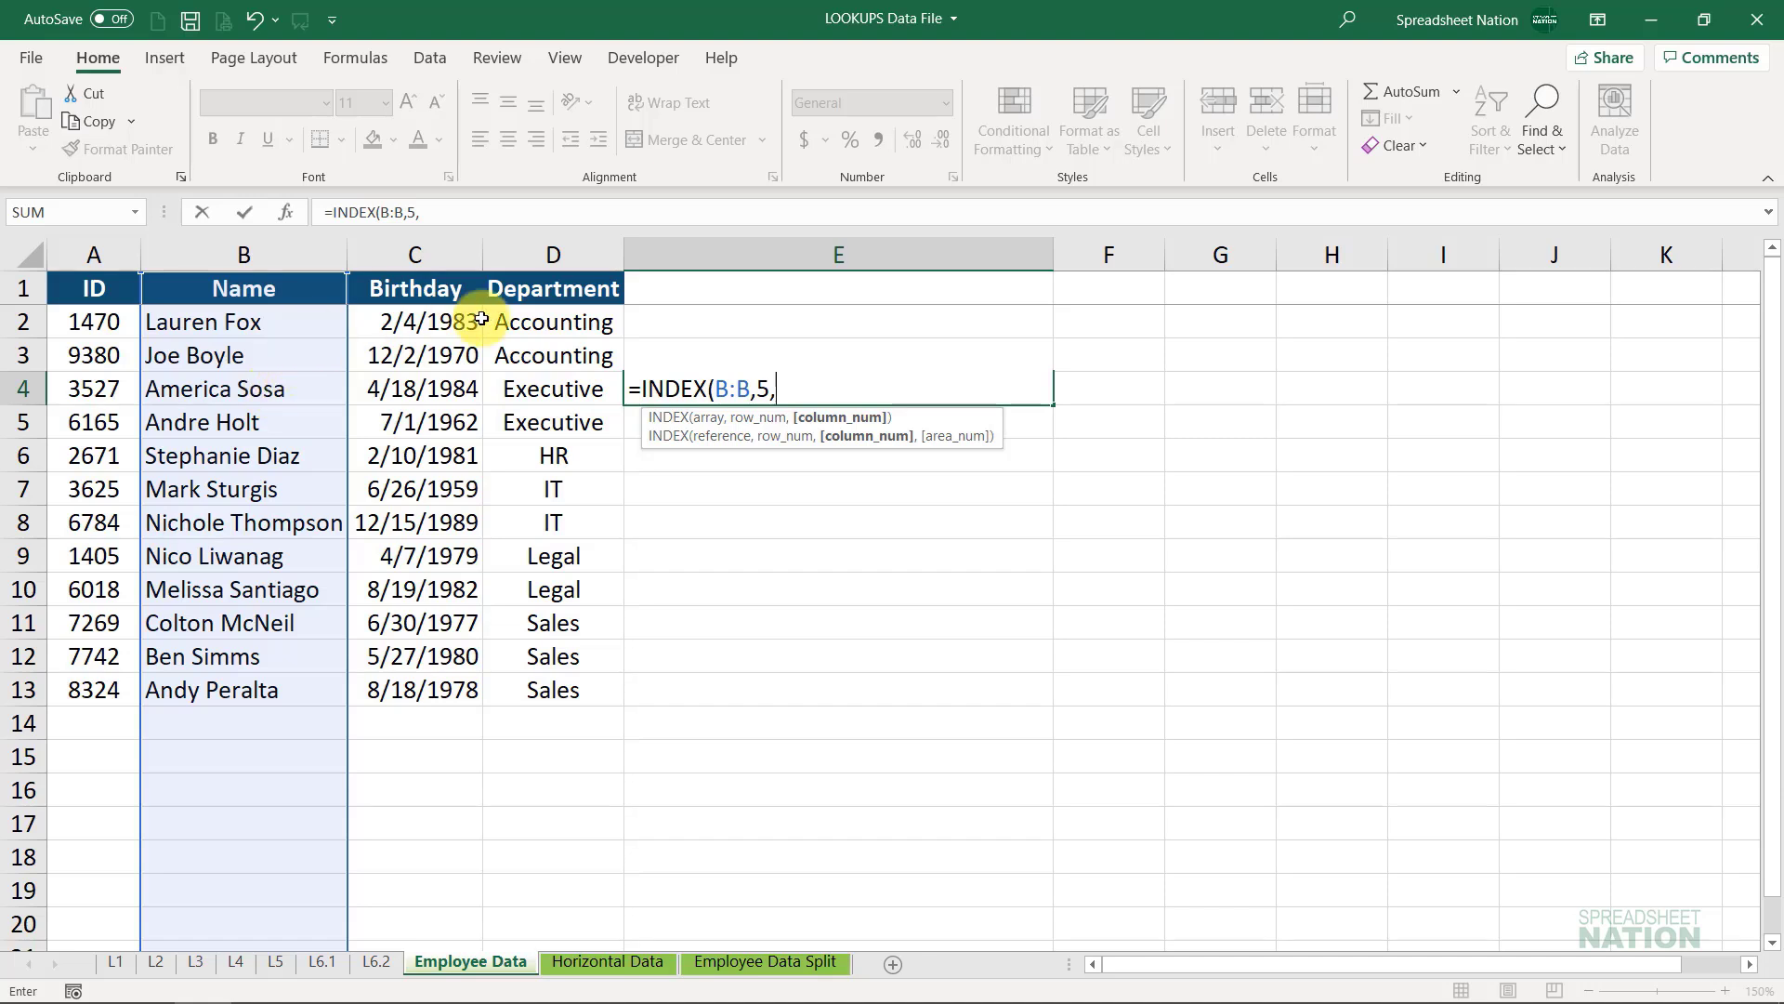
{"action": "type", "text": ")"}
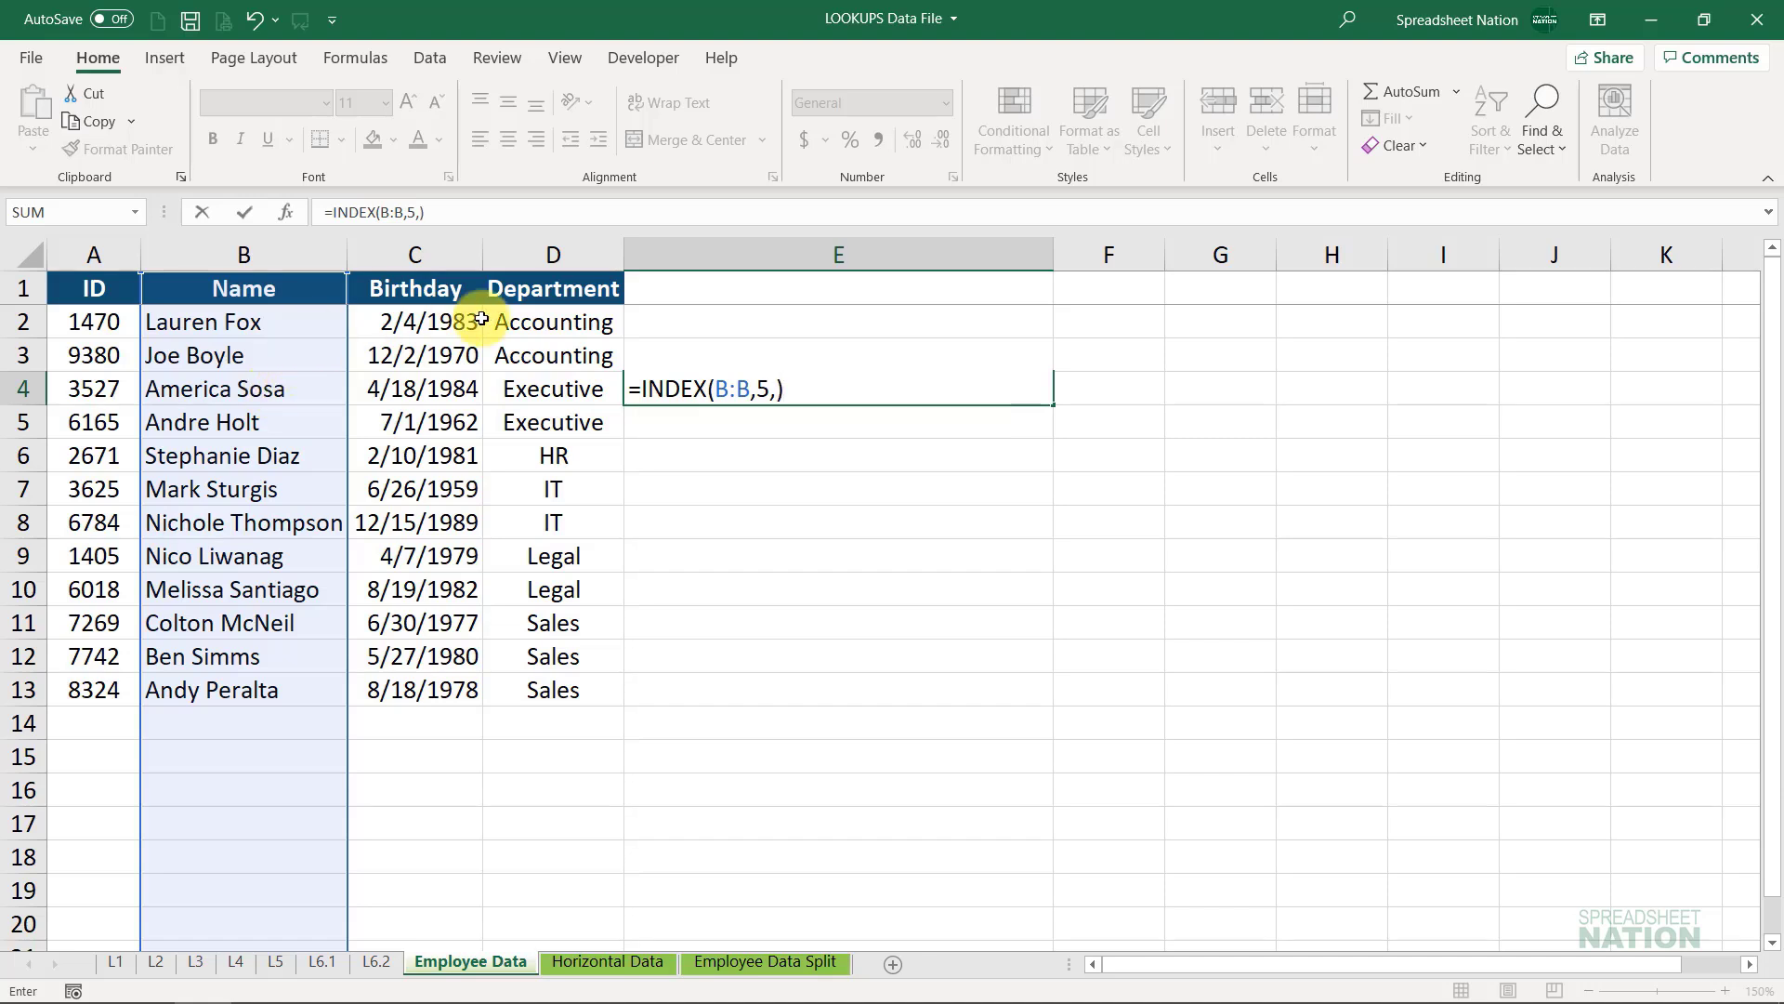
{"action": "key", "text": "Return"}
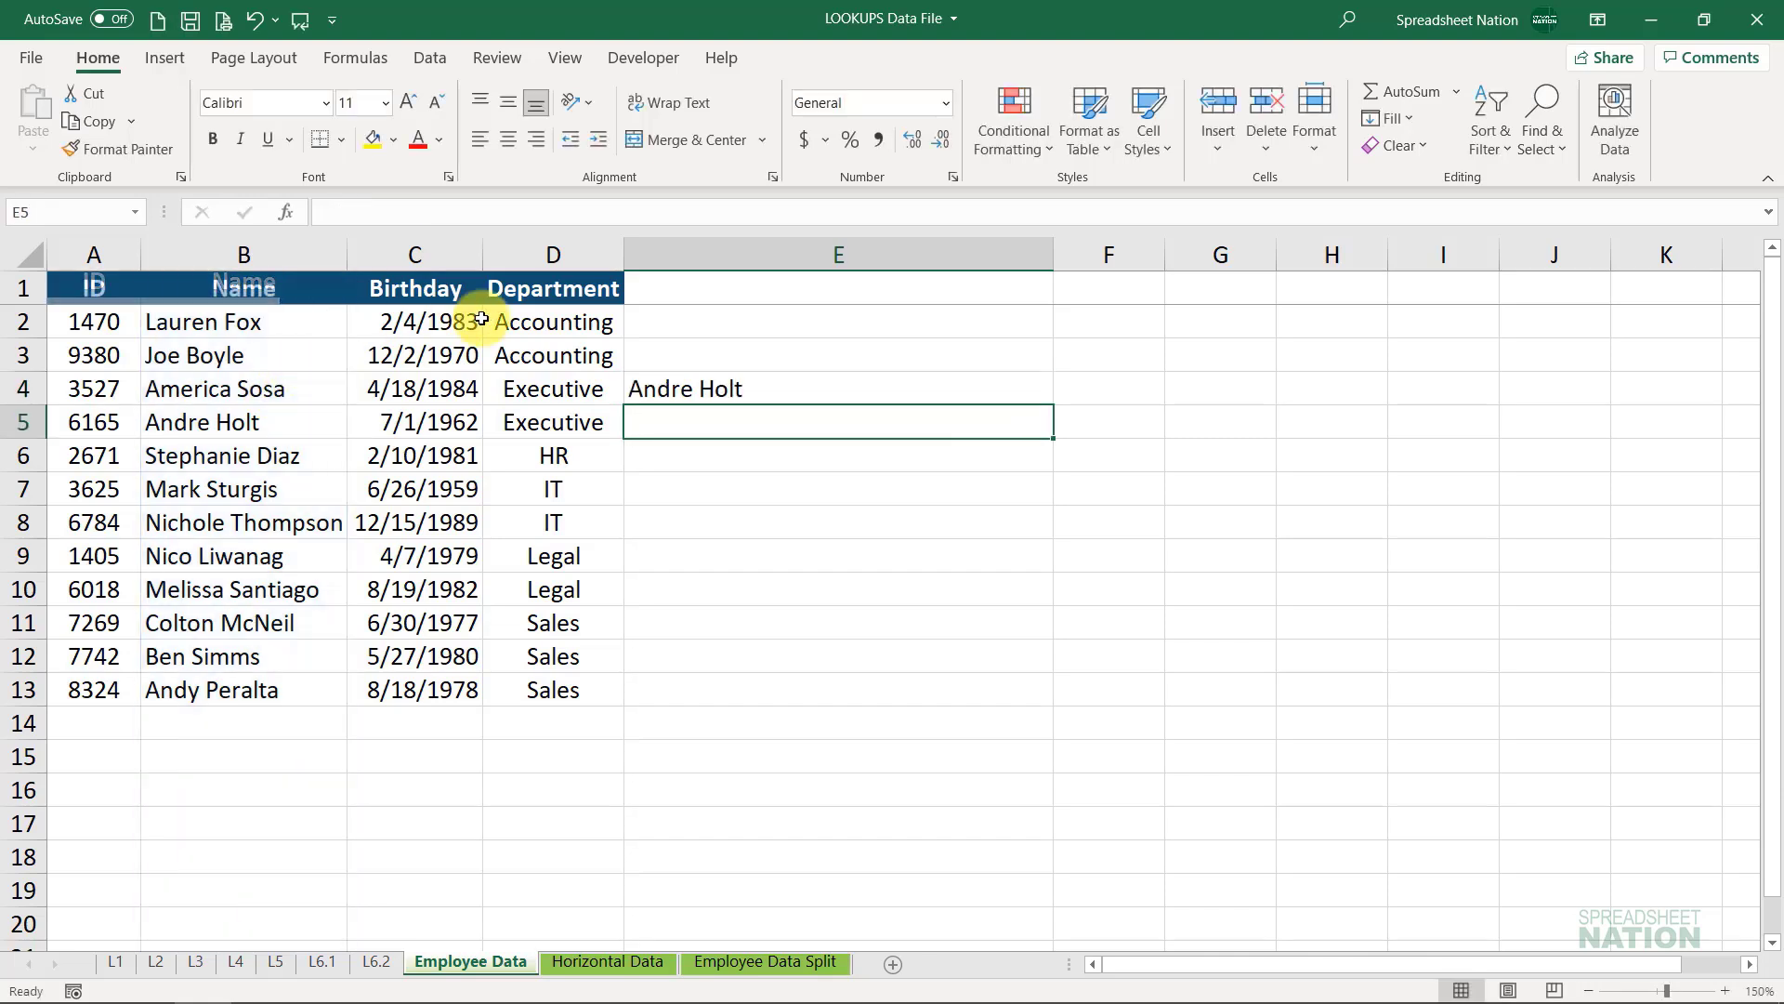
Change the INDEX row number in E4 to 1, then to 2
{"action": "double_click", "coordinate": [772, 388]}
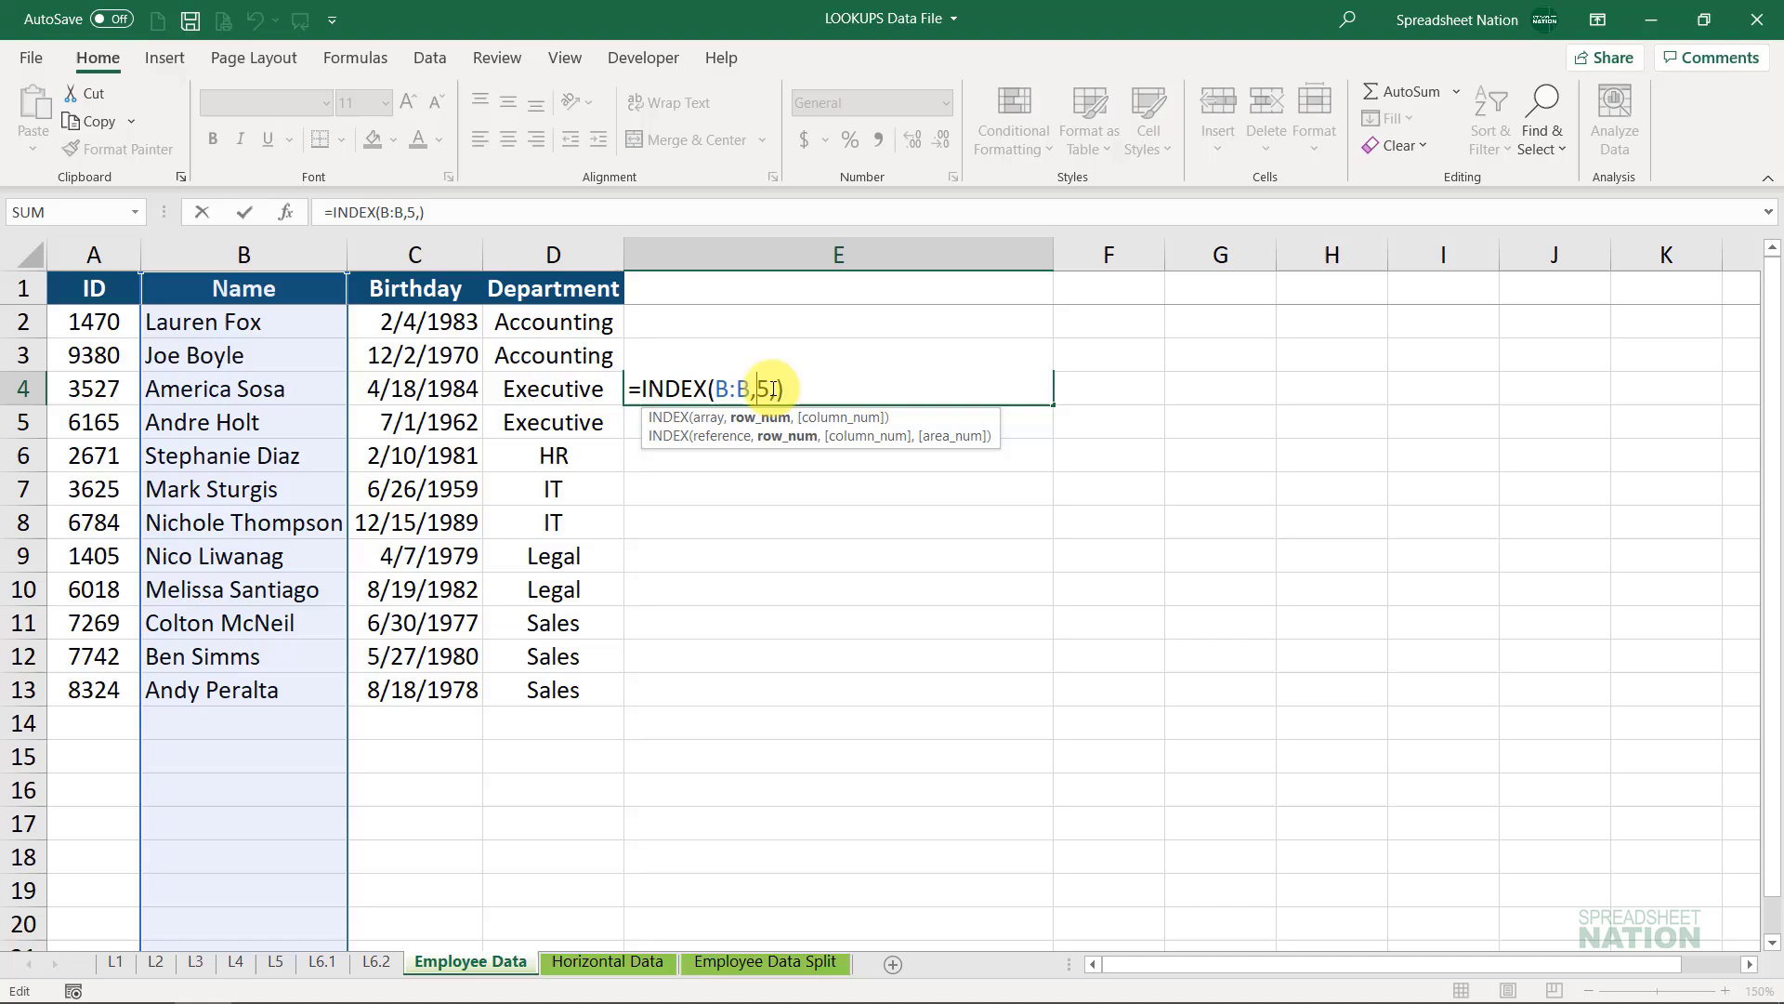
{"action": "key", "text": "BackSpace"}
{"action": "type", "text": "1"}
{"action": "key", "text": "Return"}
{"action": "double_click", "coordinate": [751, 389]}
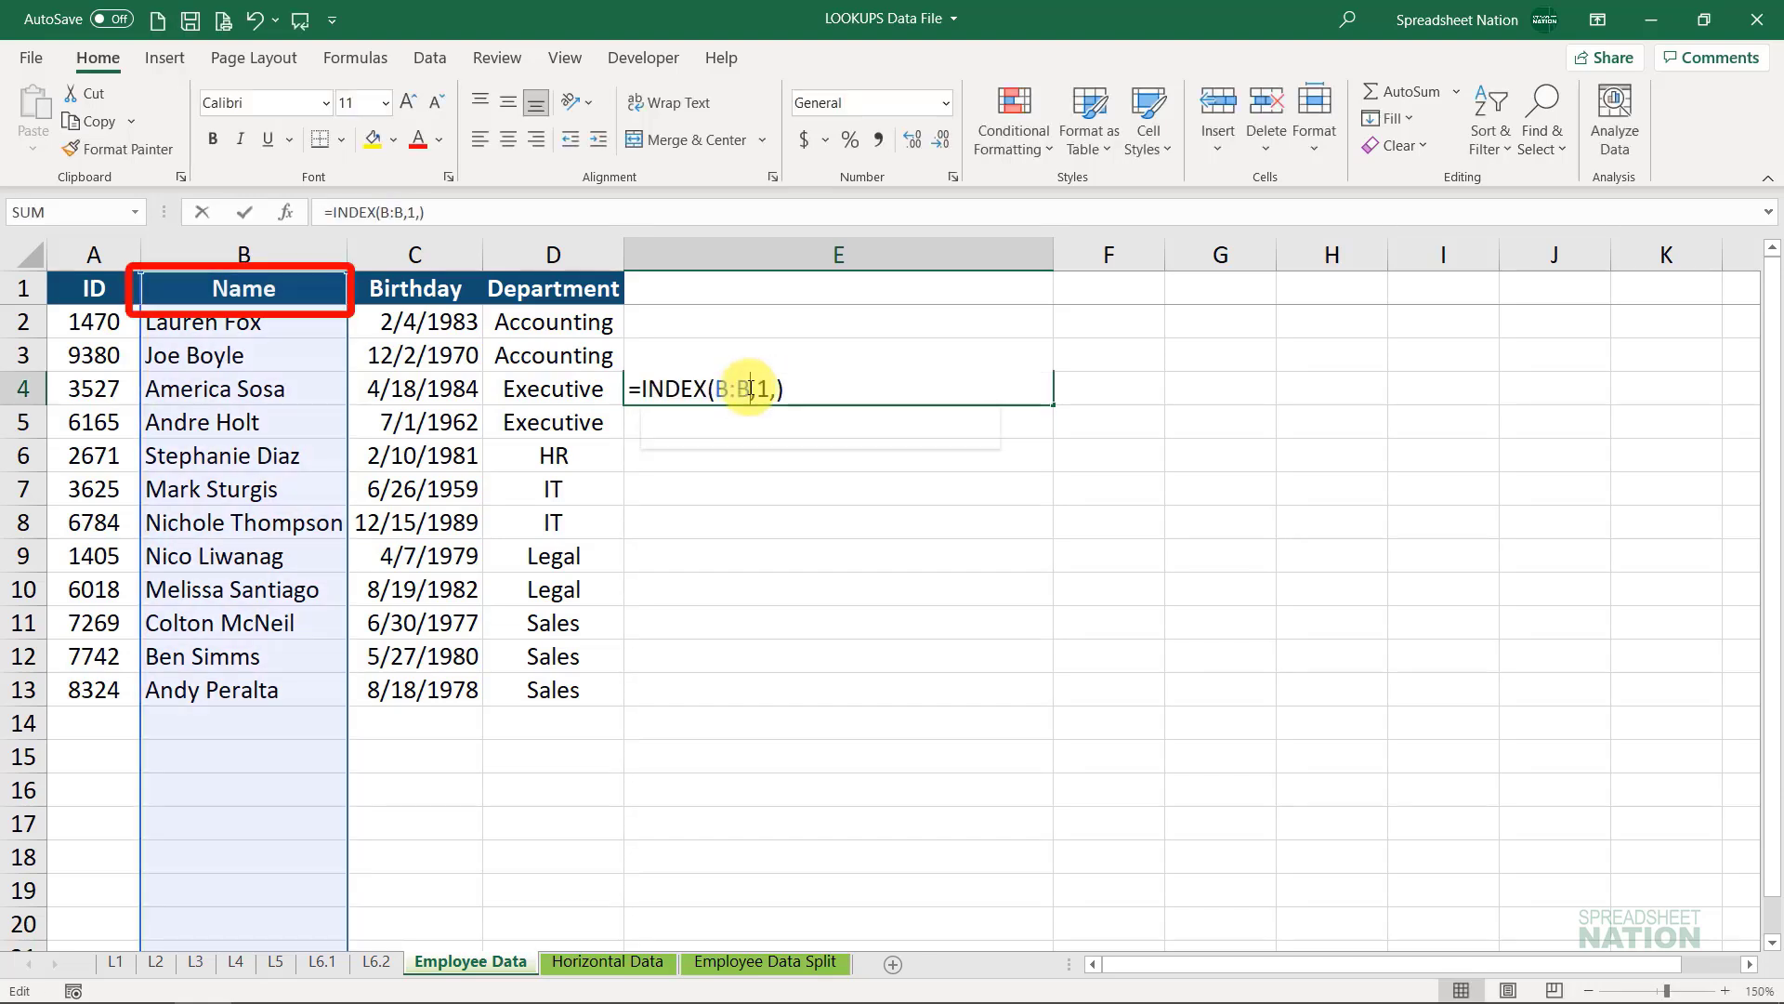
{"action": "key", "text": "BackSpace"}
{"action": "type", "text": "2"}
{"action": "key", "text": "Return"}
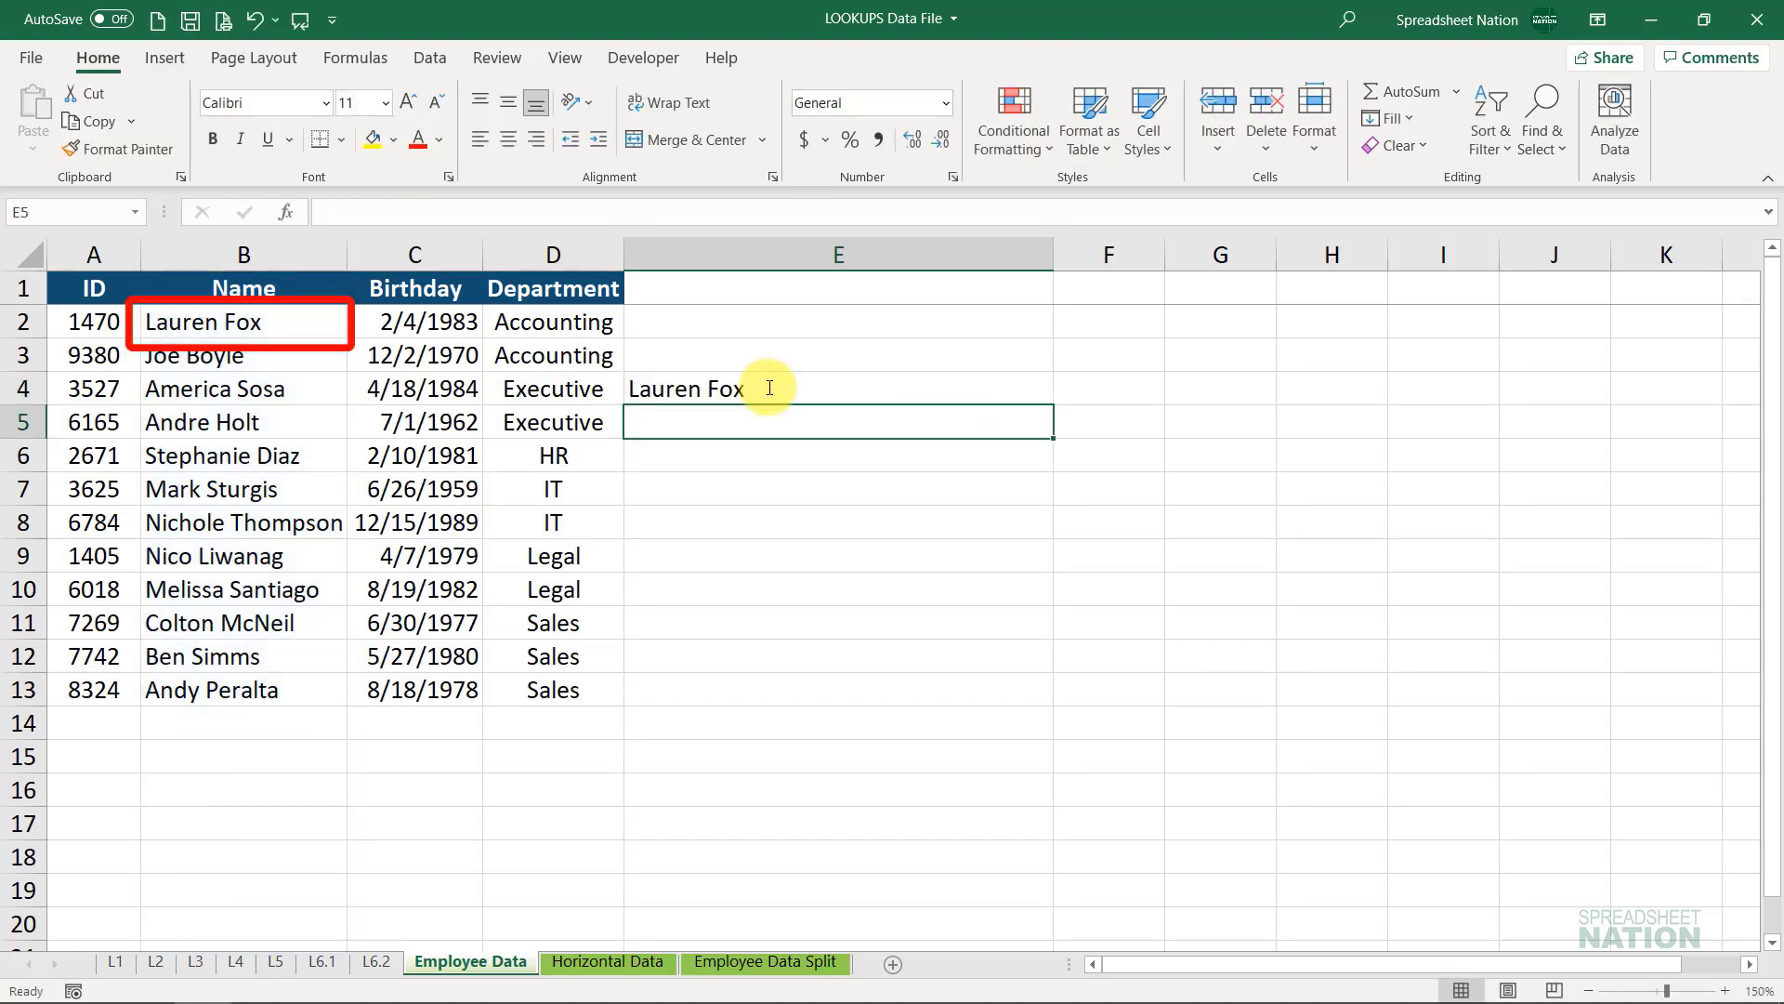
Compare E4's returned name with B2 and review the formula's references without changing it
{"action": "left_click", "coordinate": [769, 387]}
{"action": "left_click", "coordinate": [223, 321]}
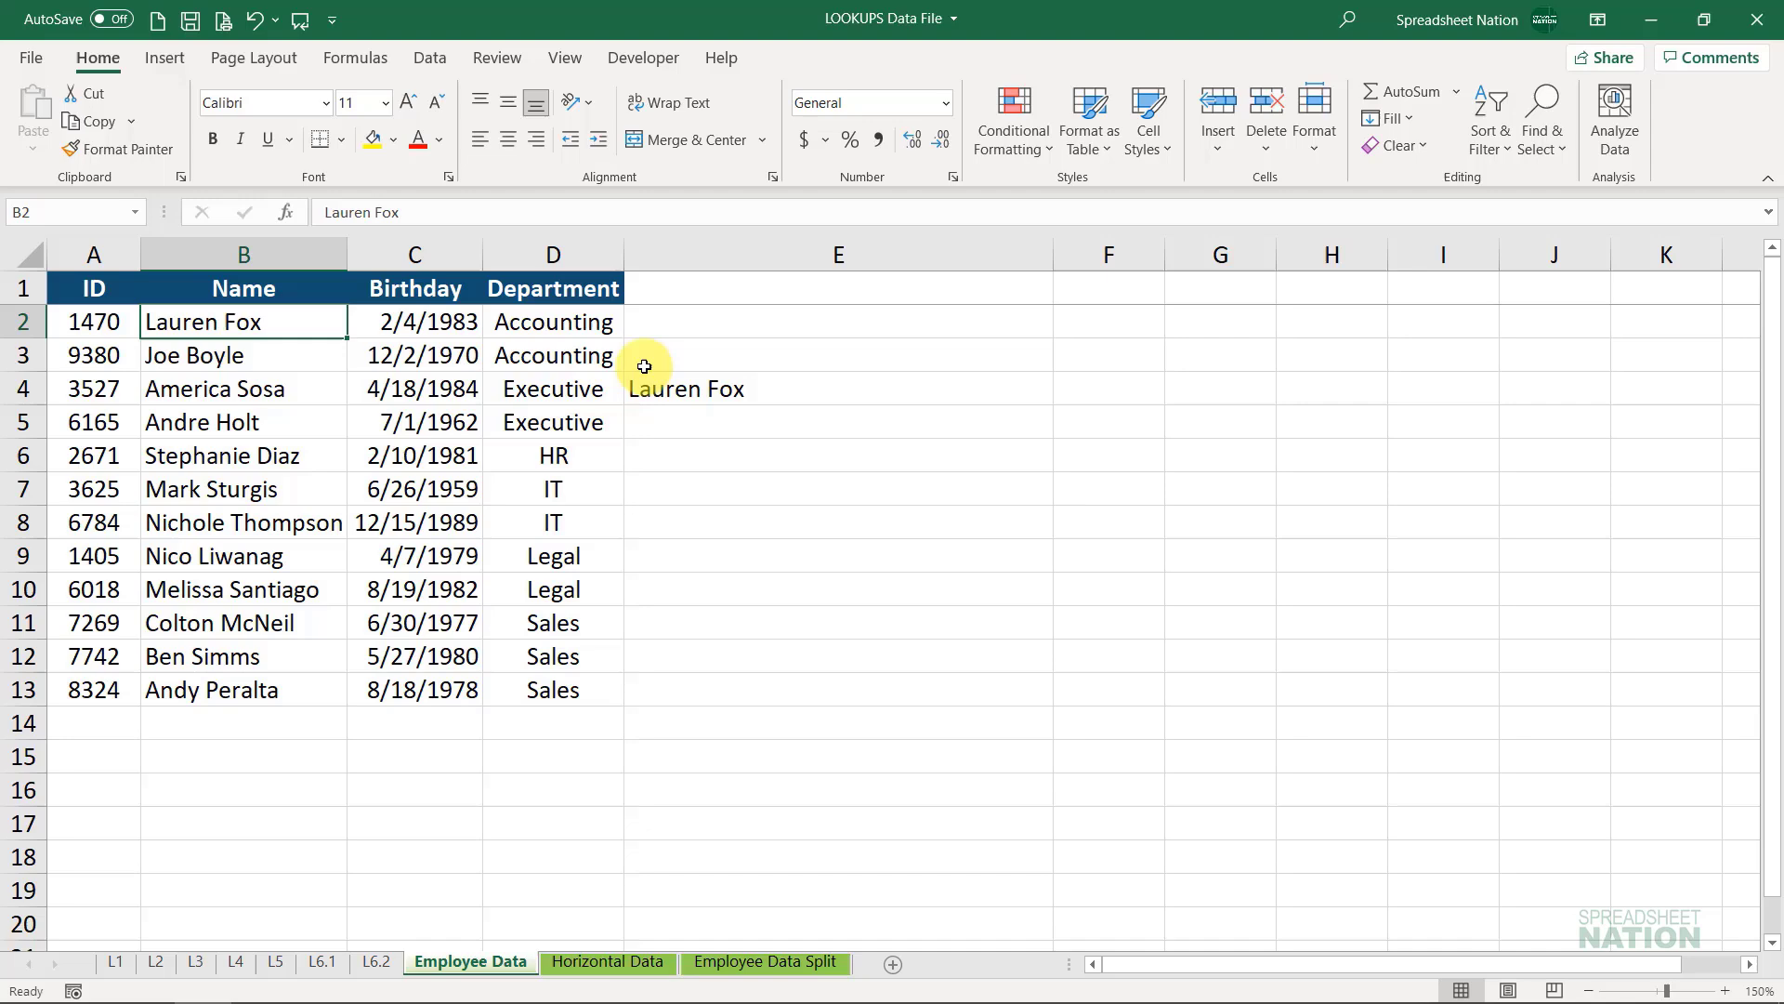
{"action": "left_click", "coordinate": [693, 383]}
{"action": "double_click", "coordinate": [693, 383]}
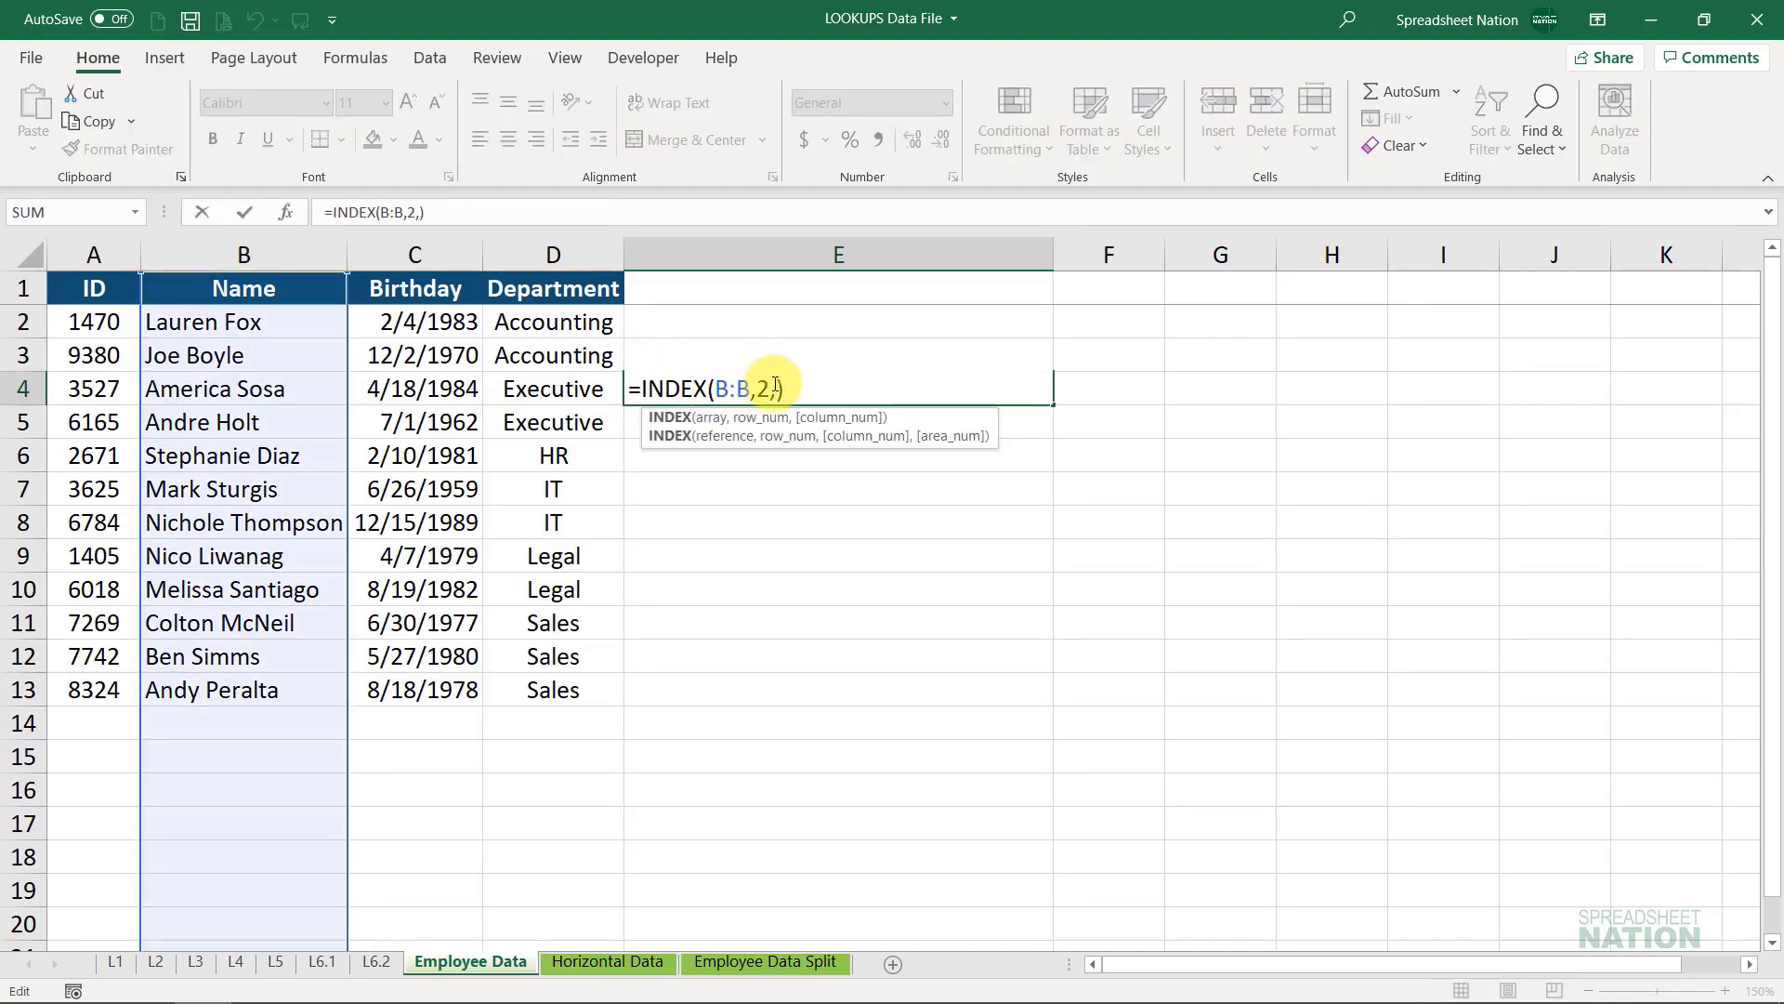
{"action": "key", "text": "Escape"}
Enter =MATCH(B5,B:B,0) in E4 to find the row of B5's name exactly
{"action": "type", "text": "=matc"}
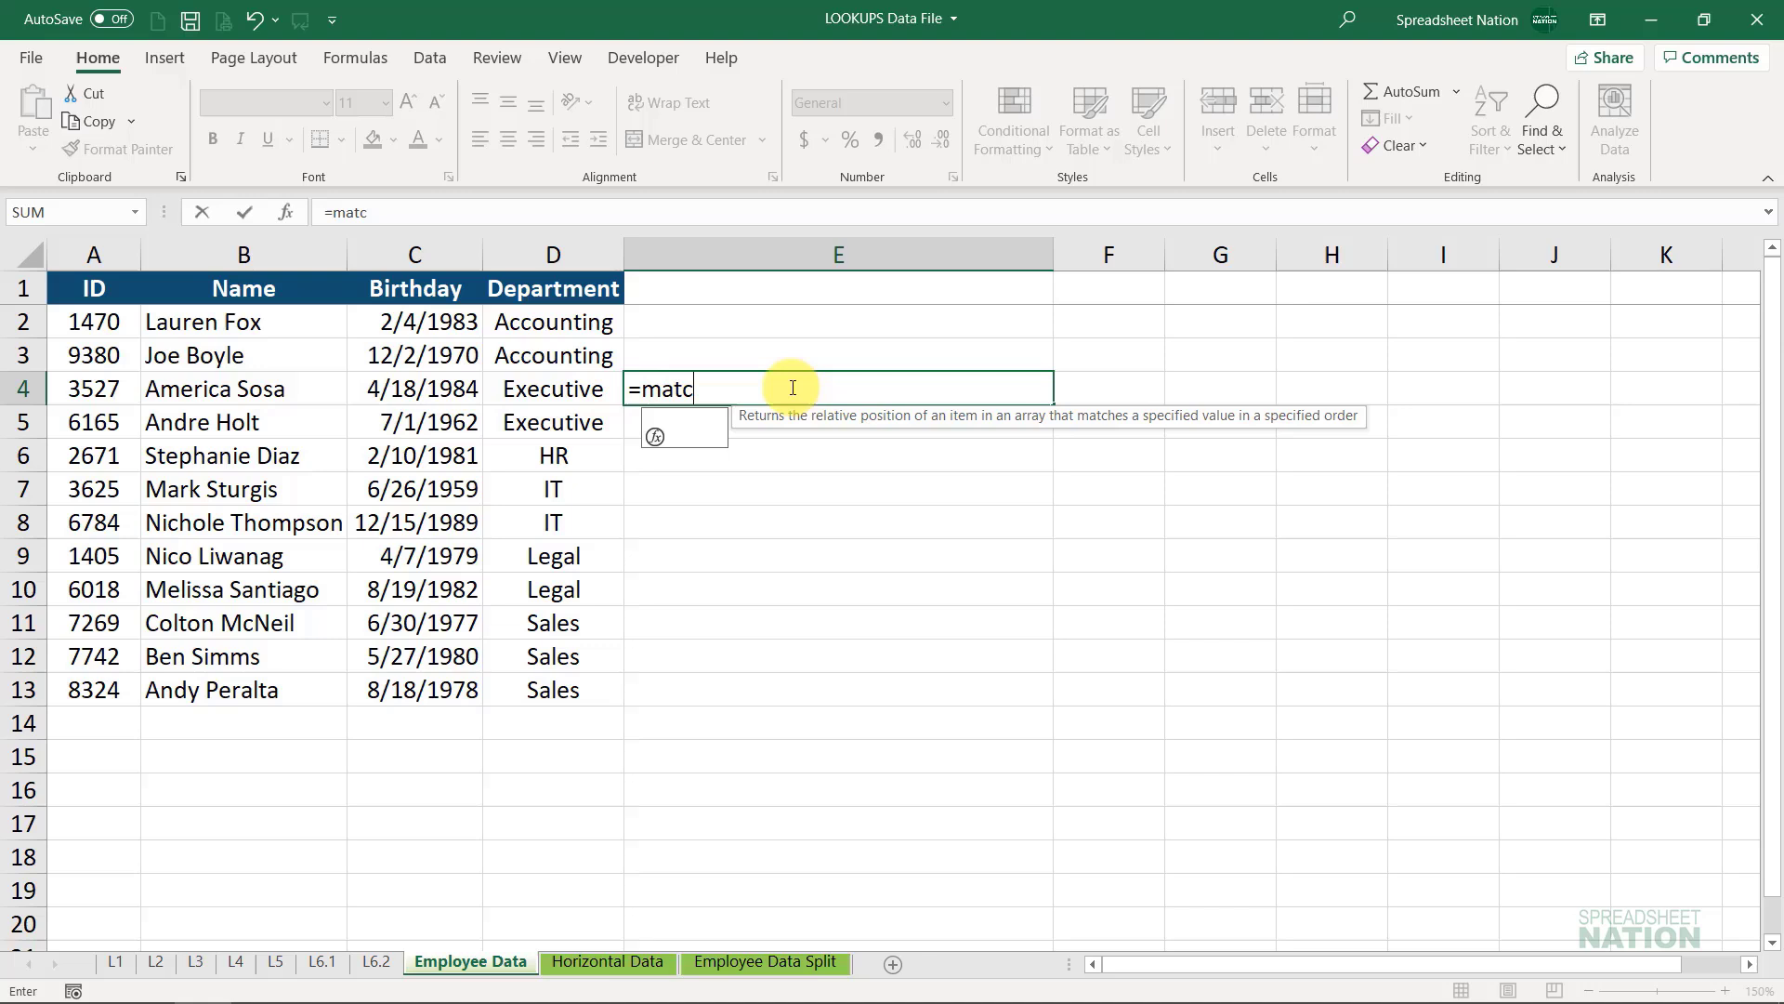
{"action": "key", "text": "Tab"}
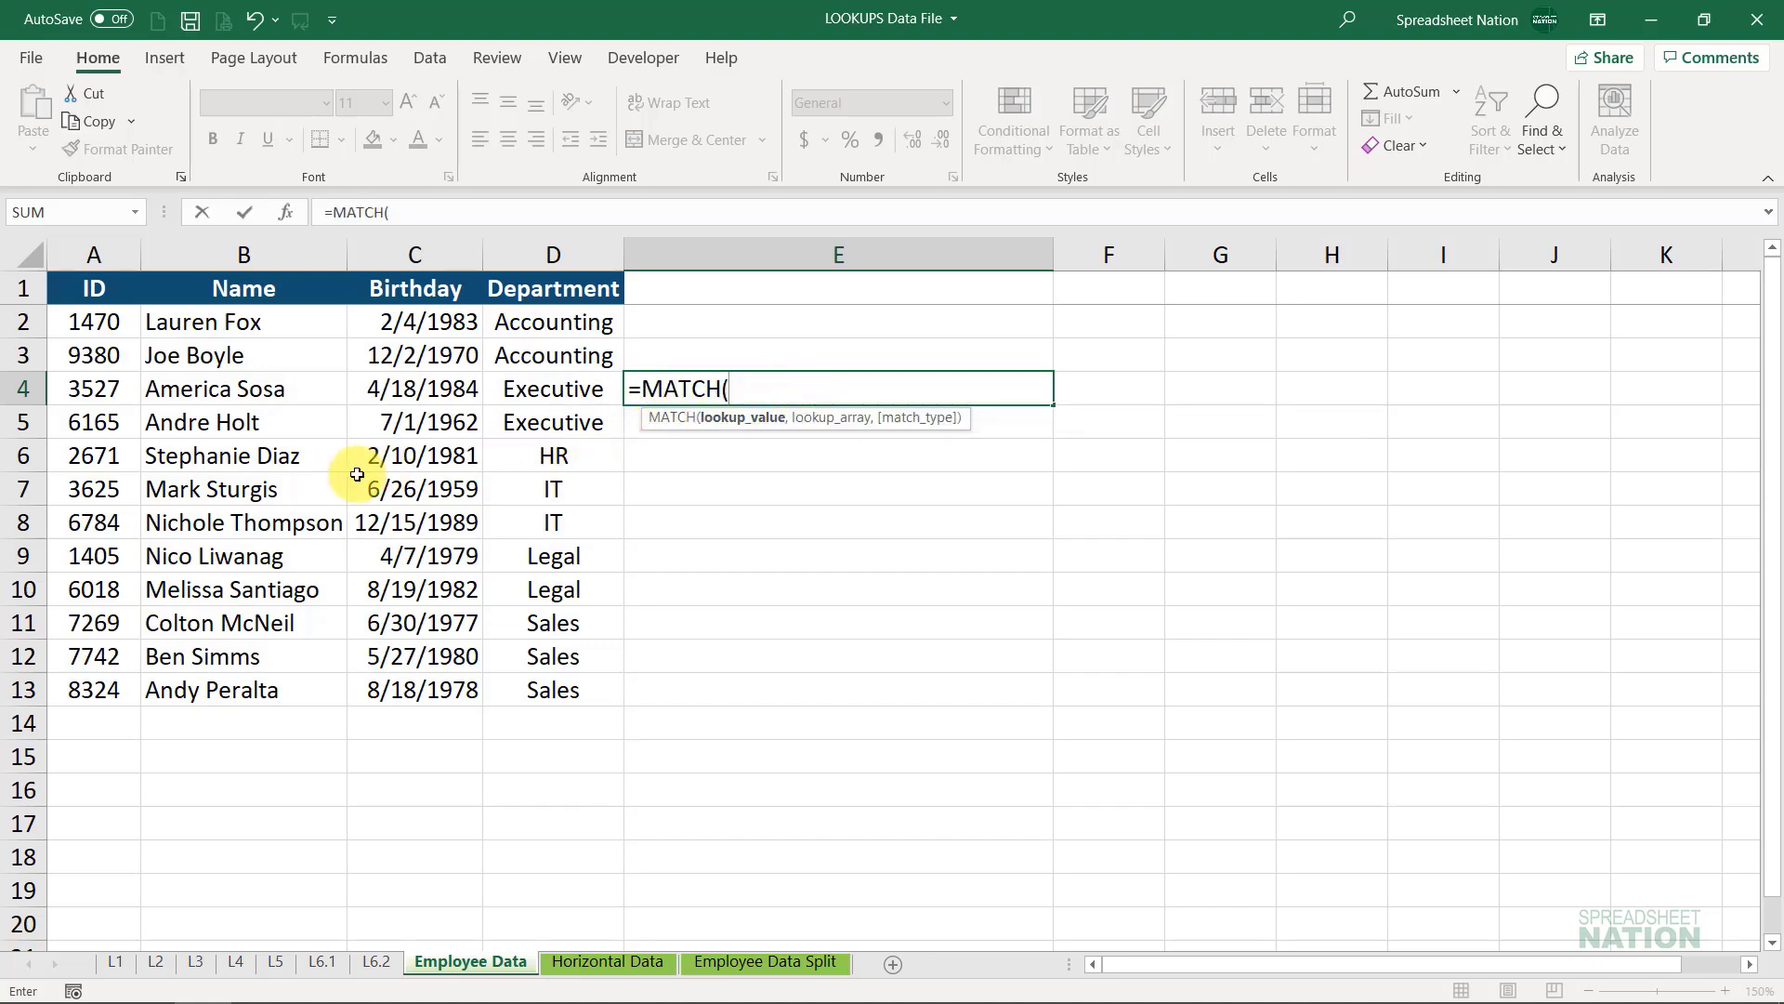
{"action": "left_click", "coordinate": [226, 433]}
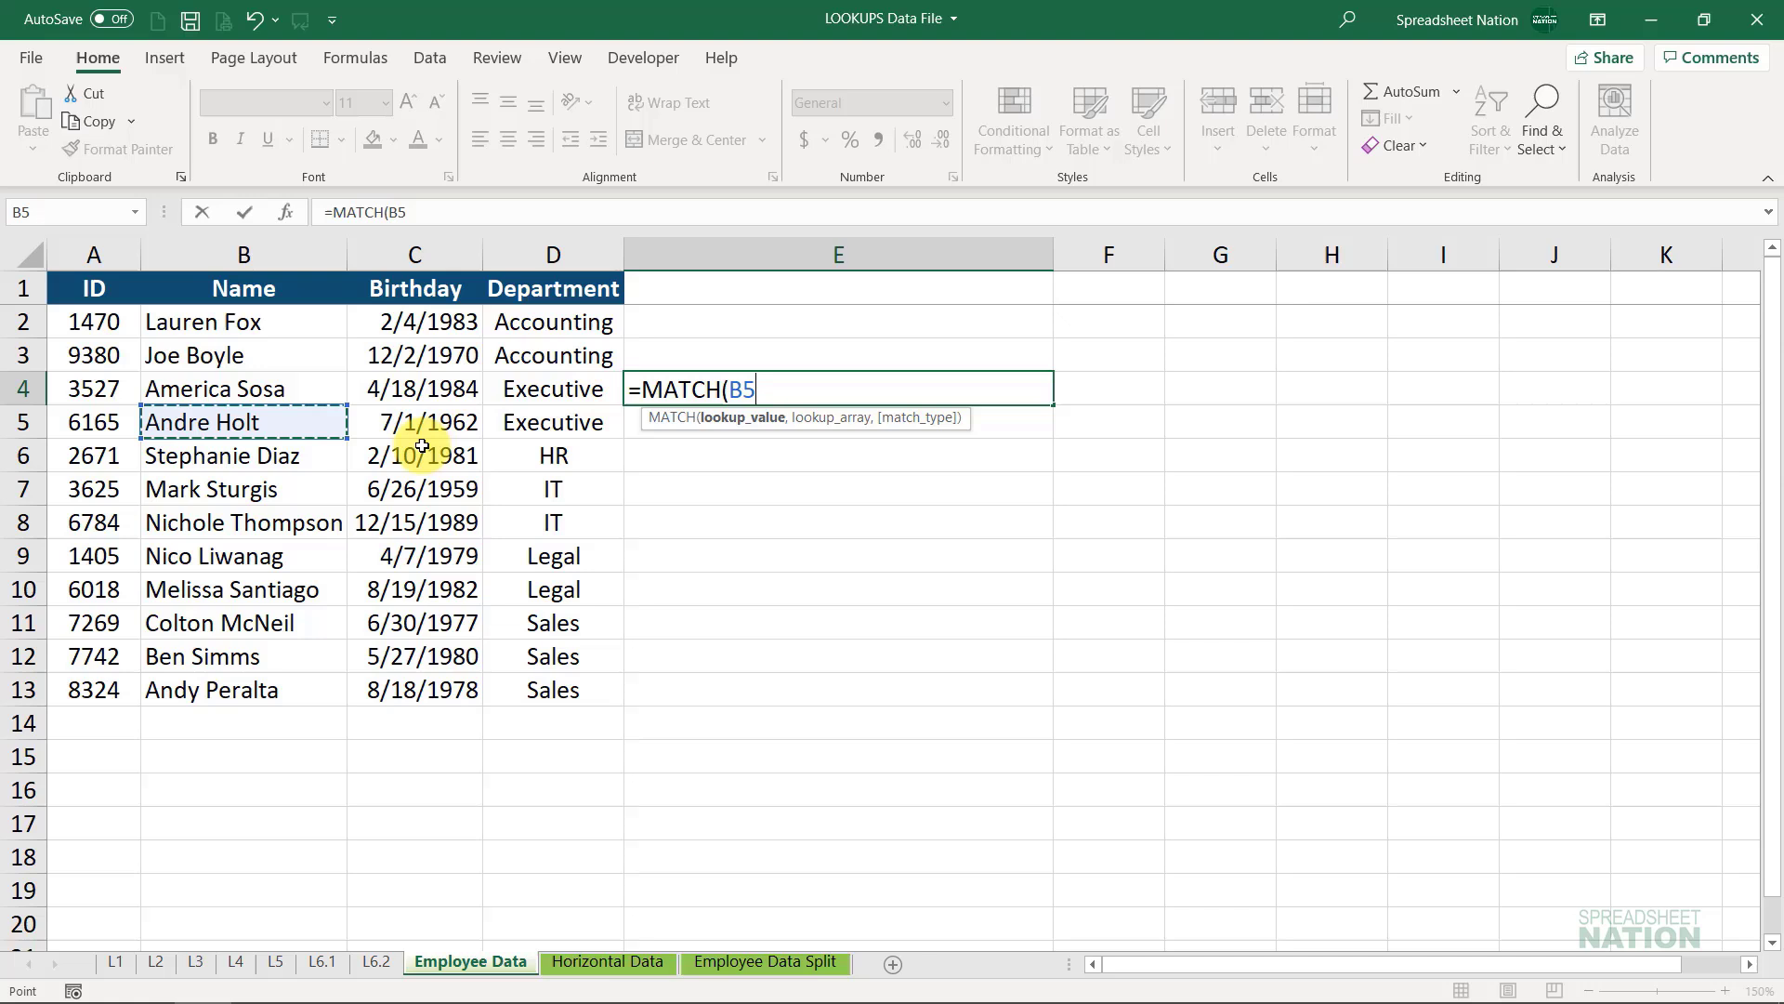
{"action": "type", "text": ","}
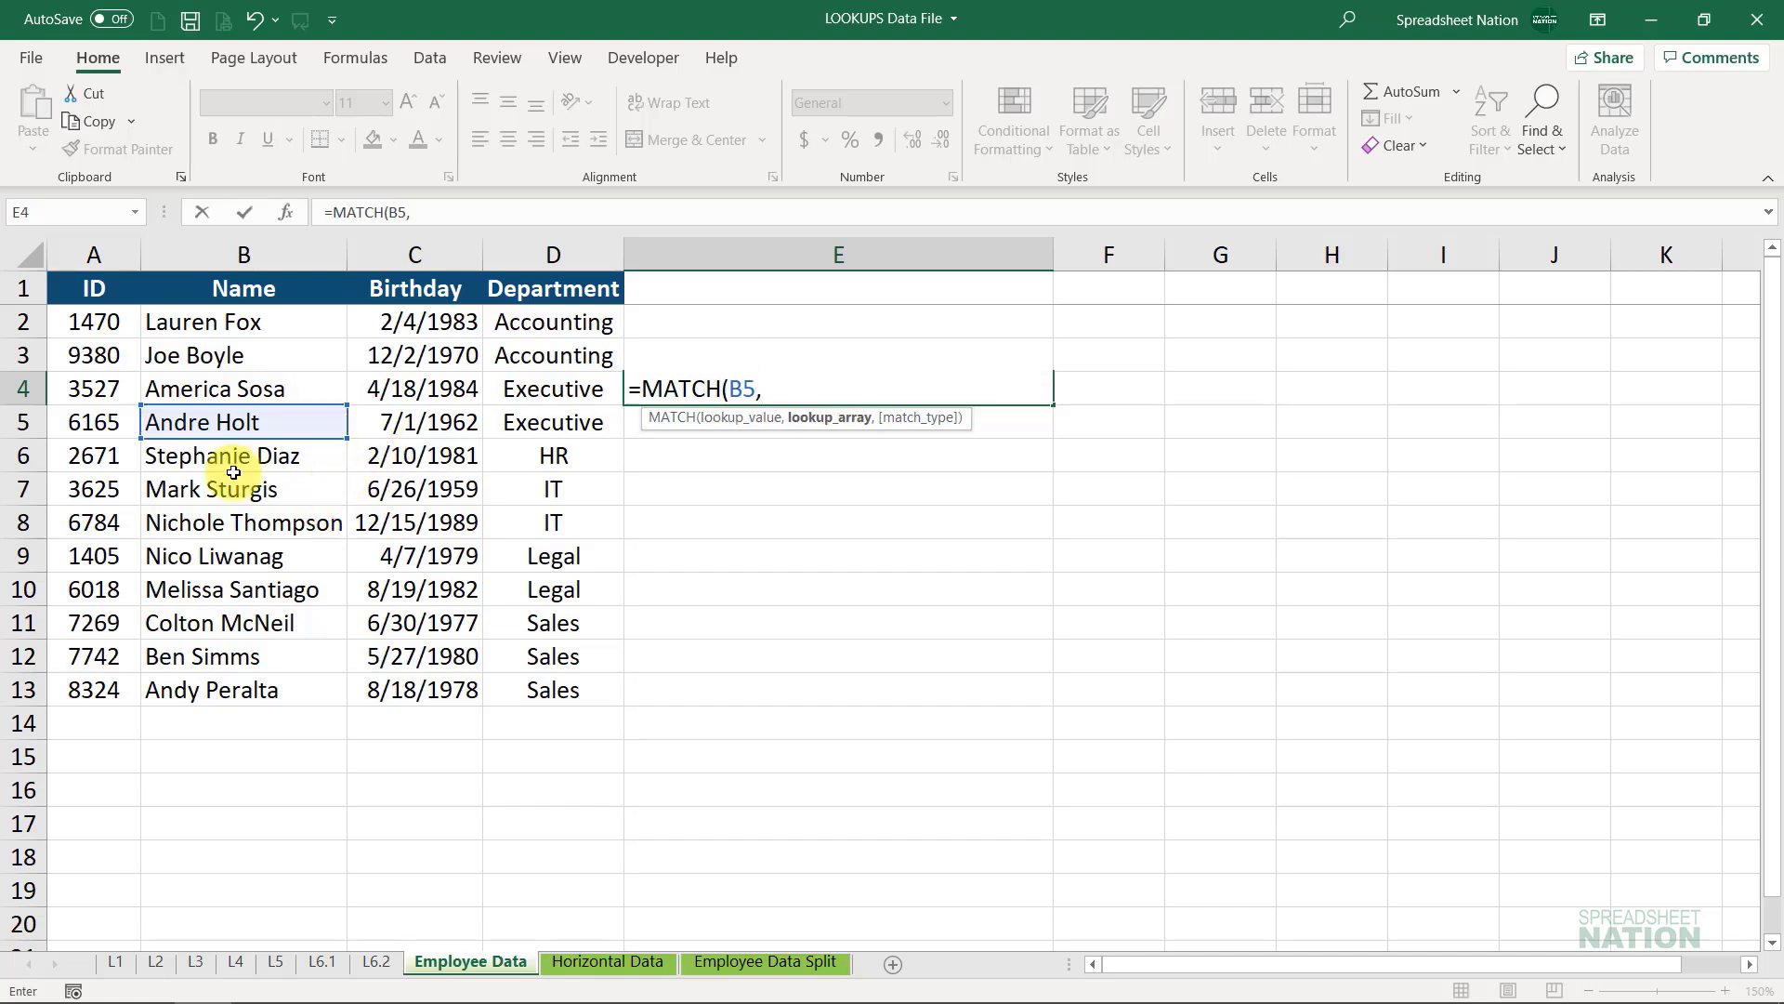
{"action": "left_click", "coordinate": [289, 262]}
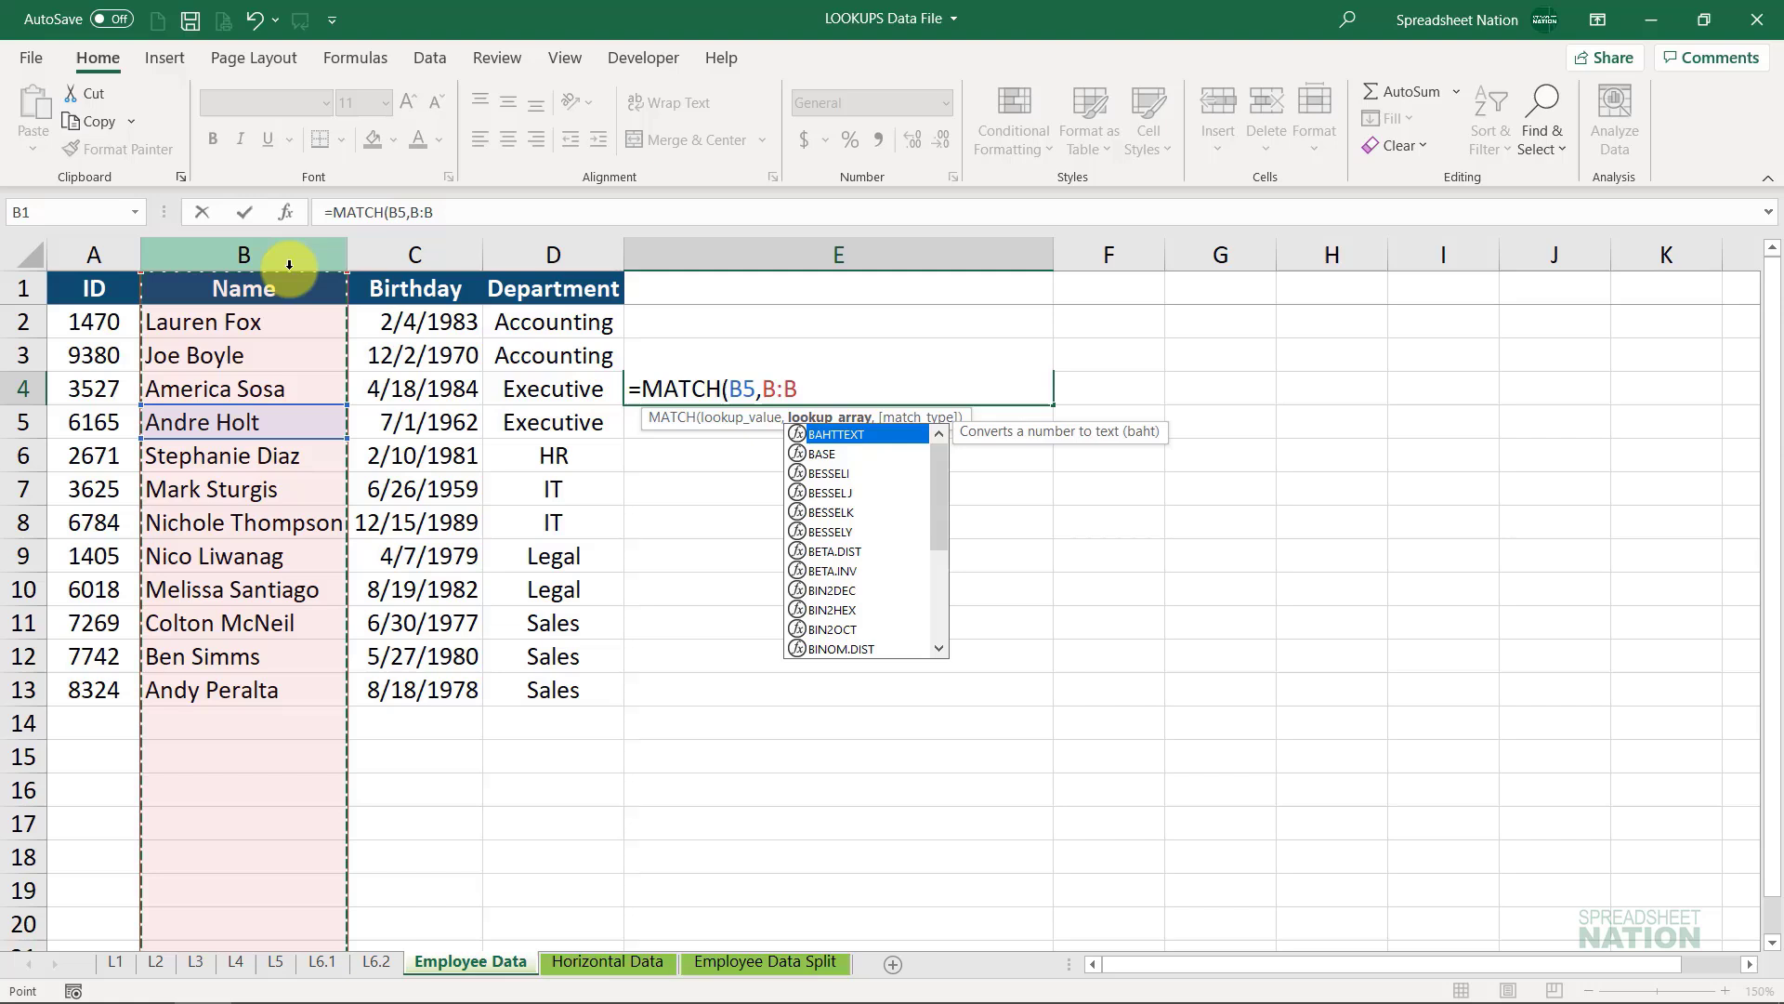
{"action": "type", "text": ","}
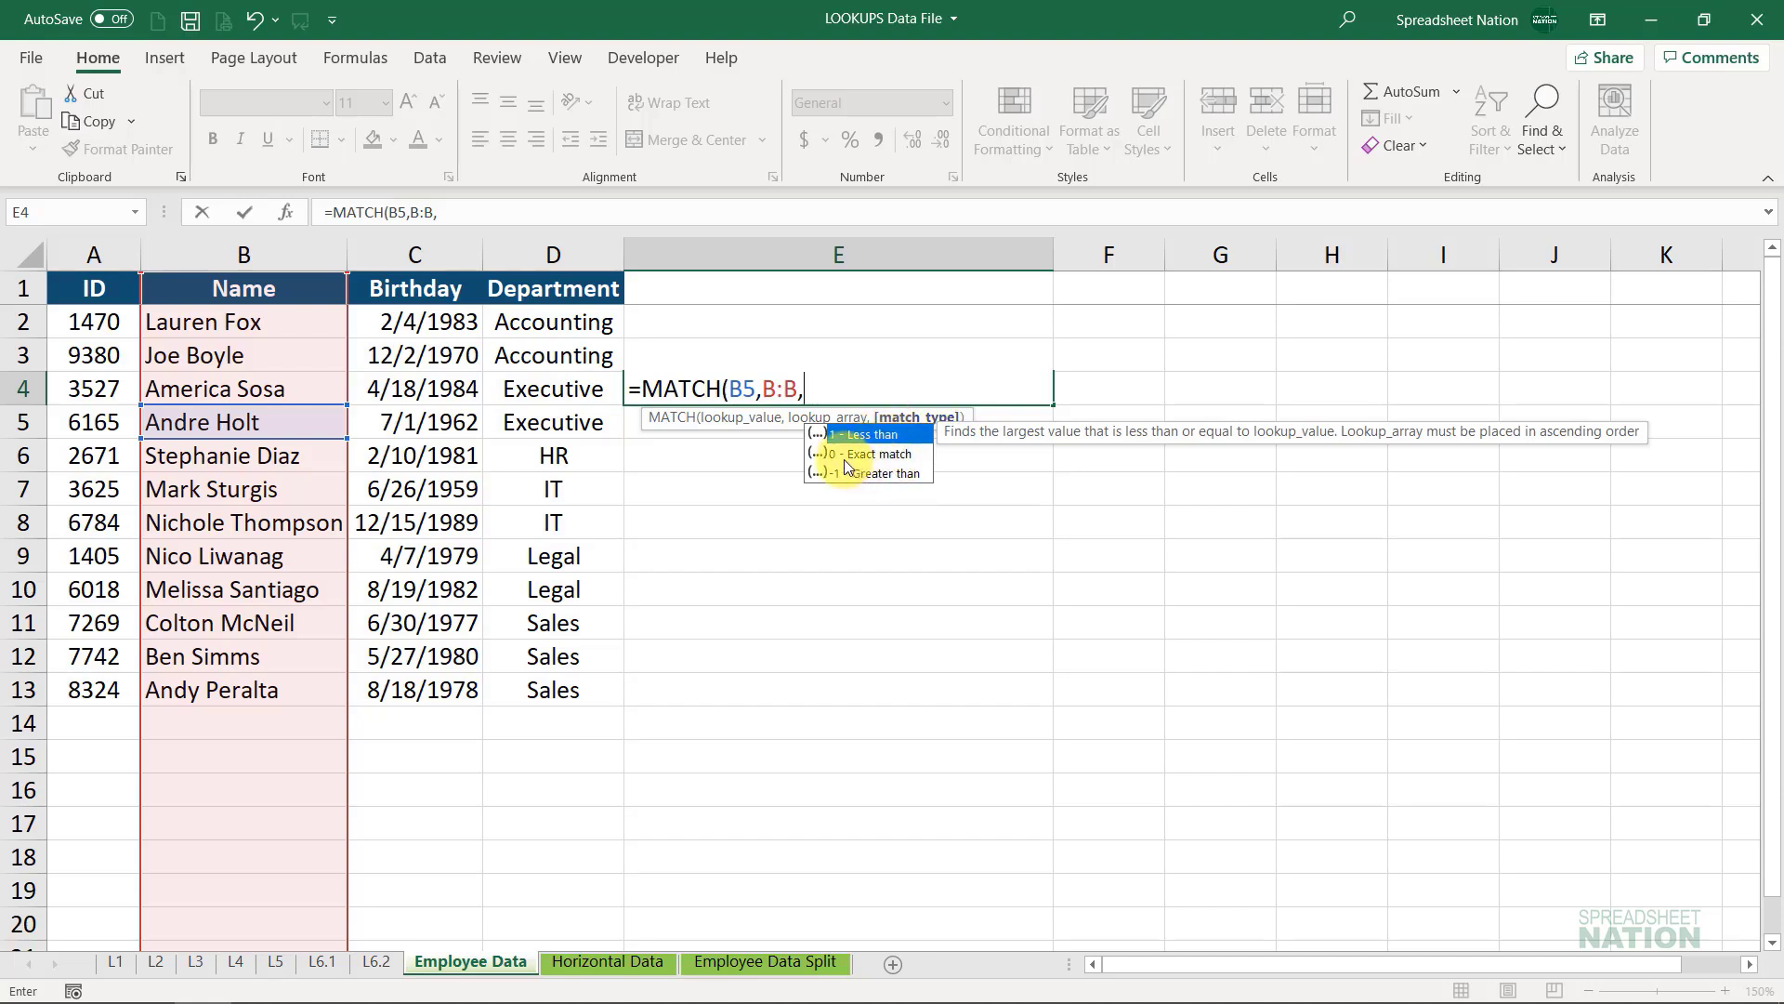
{"action": "type", "text": "0)"}
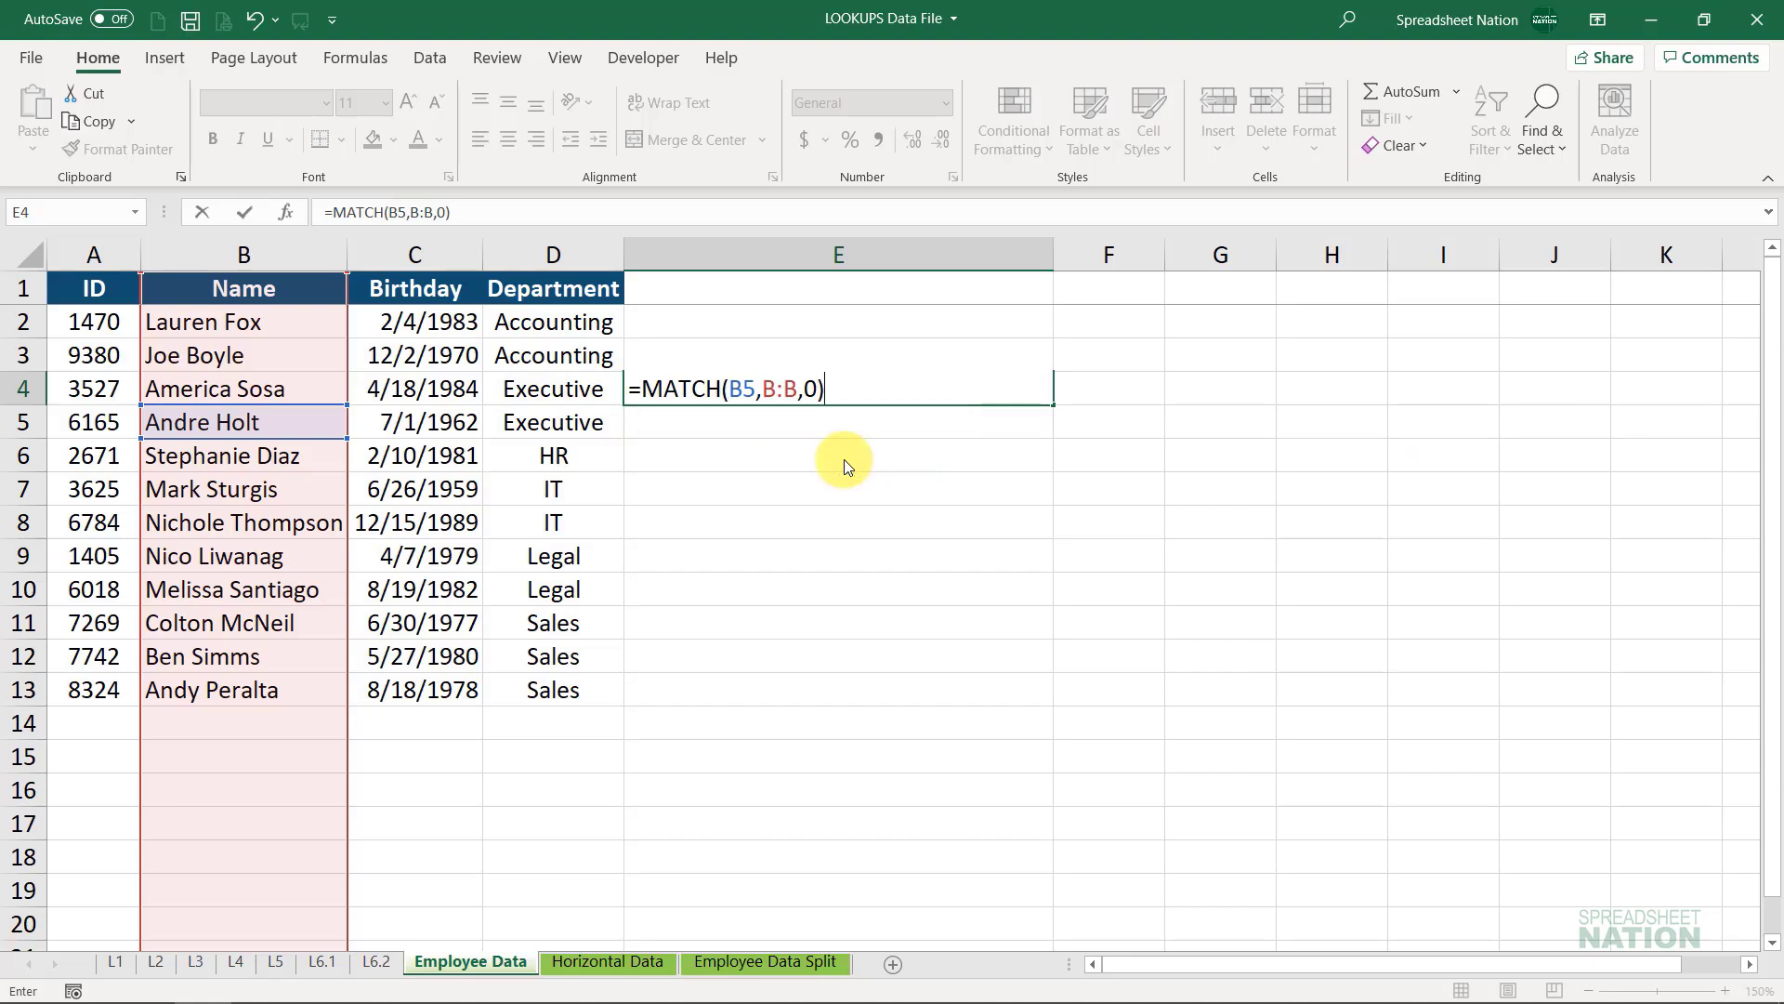
{"action": "key", "text": "Return"}
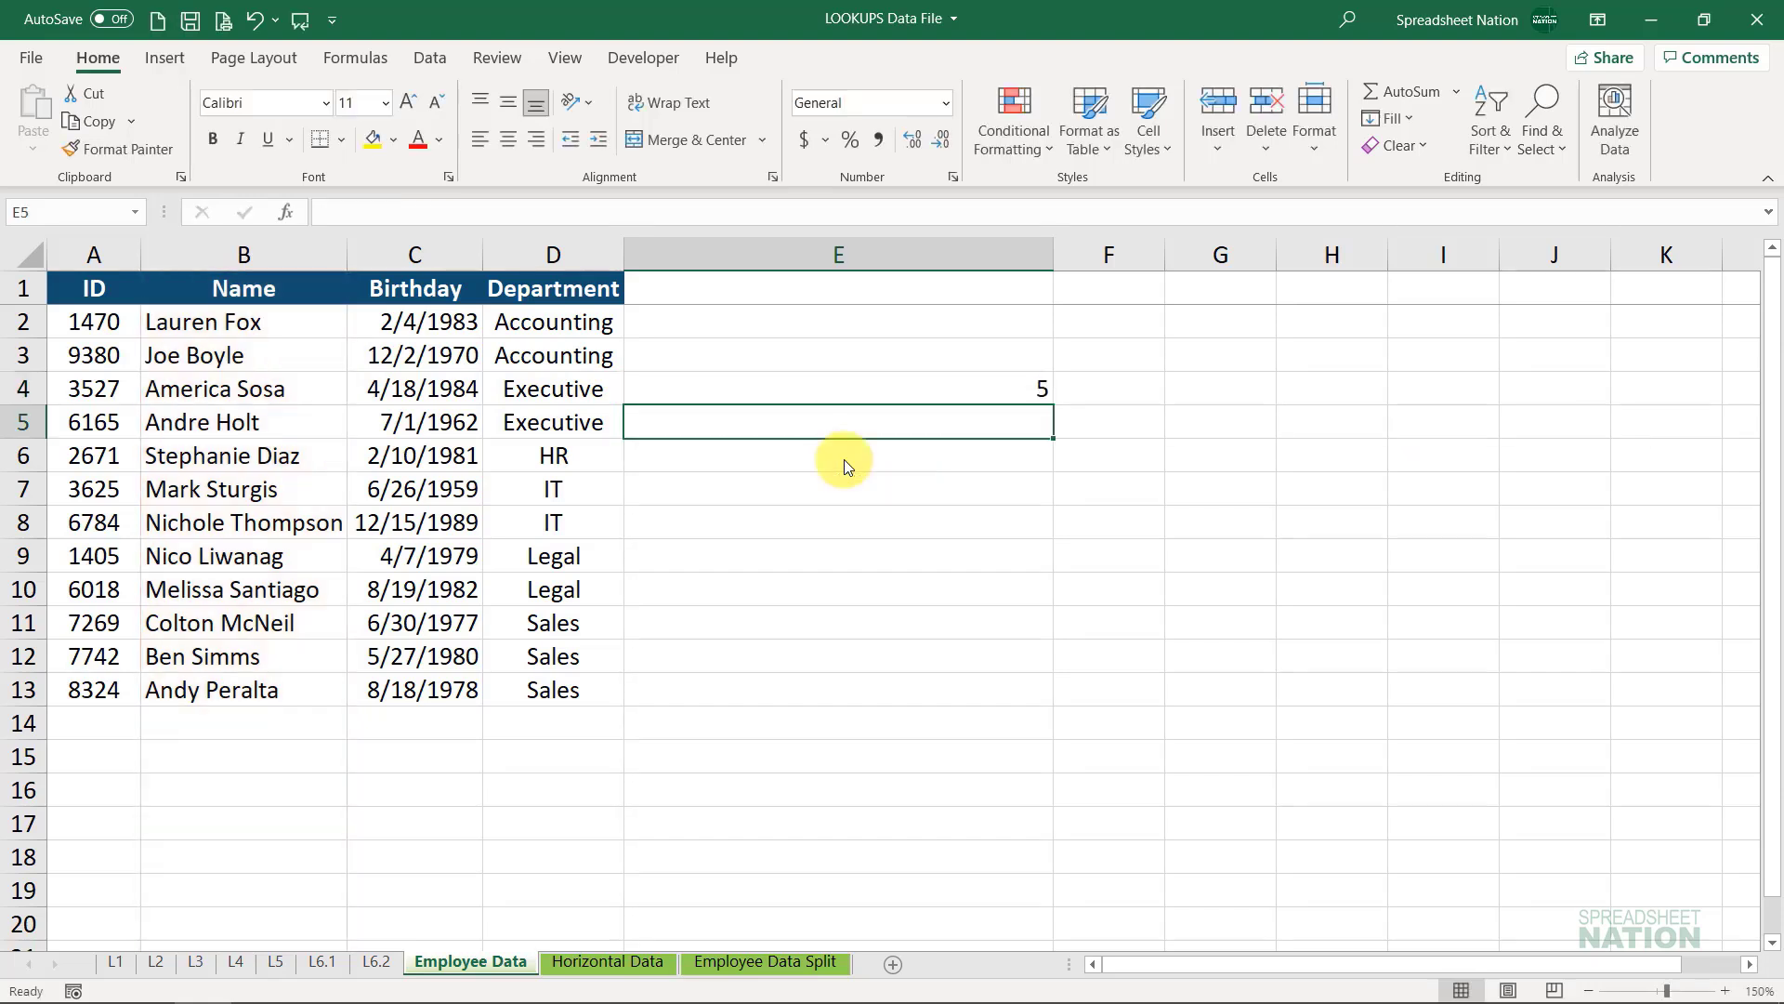
{"action": "left_click", "coordinate": [844, 388]}
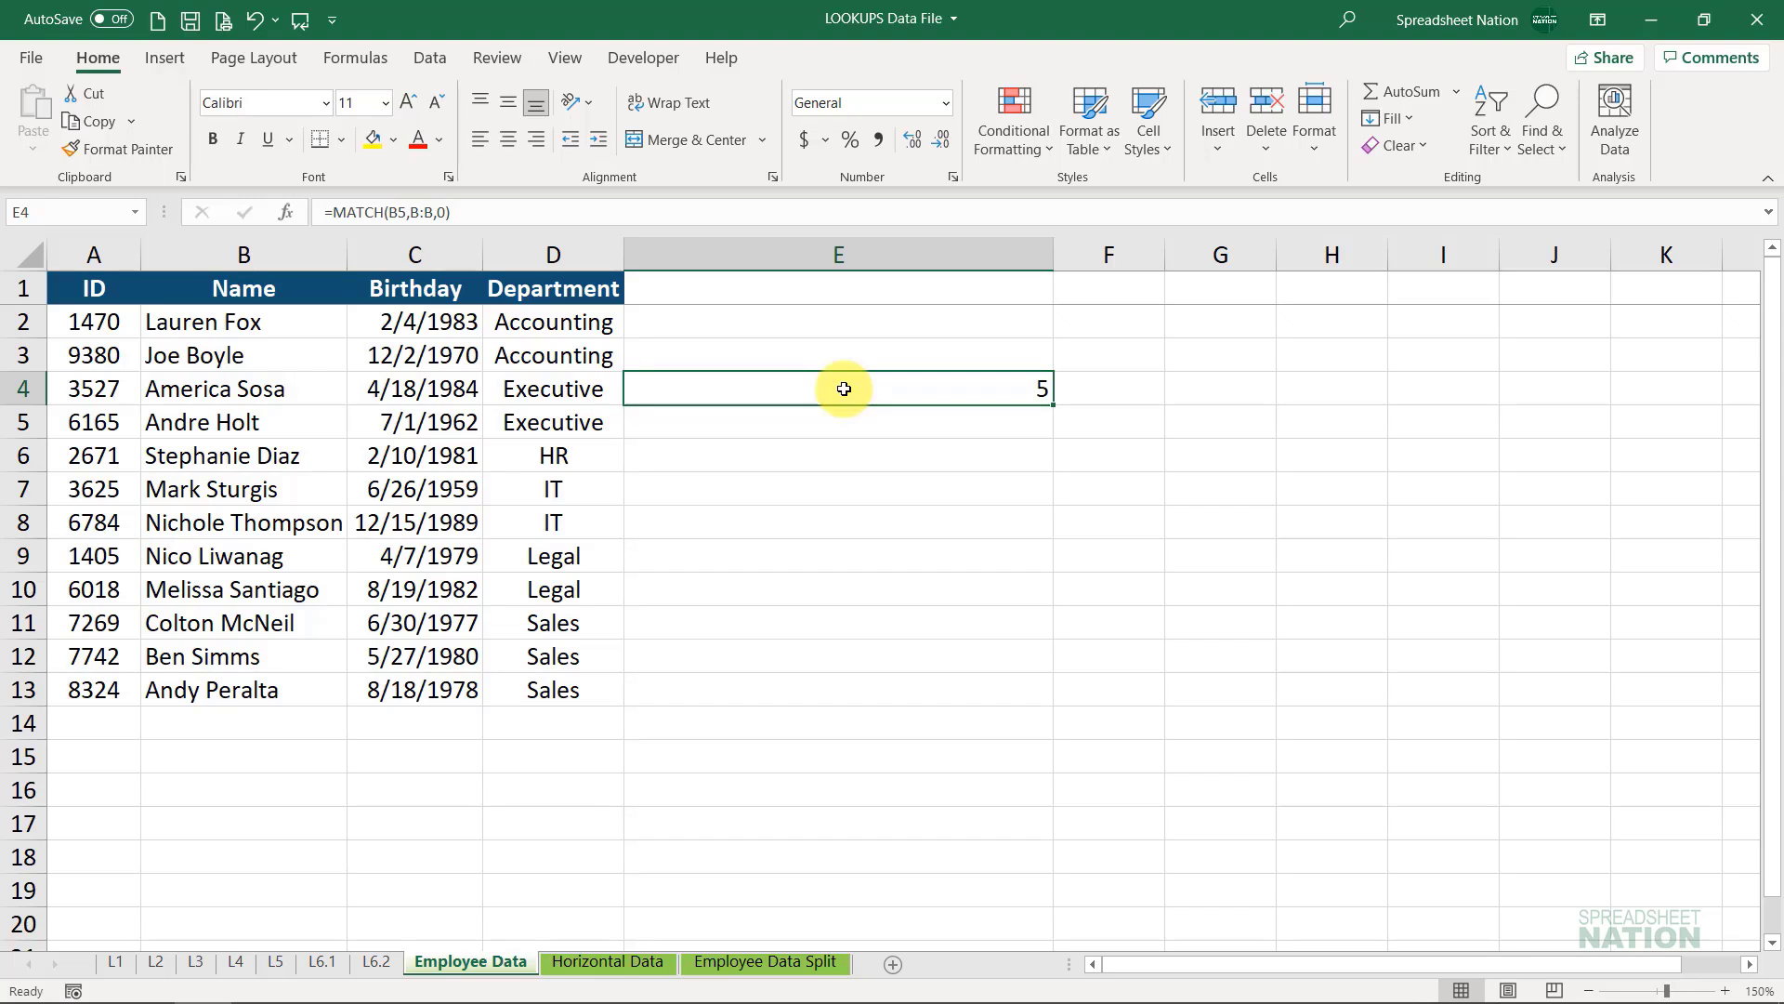
{"action": "double_click", "coordinate": [844, 389]}
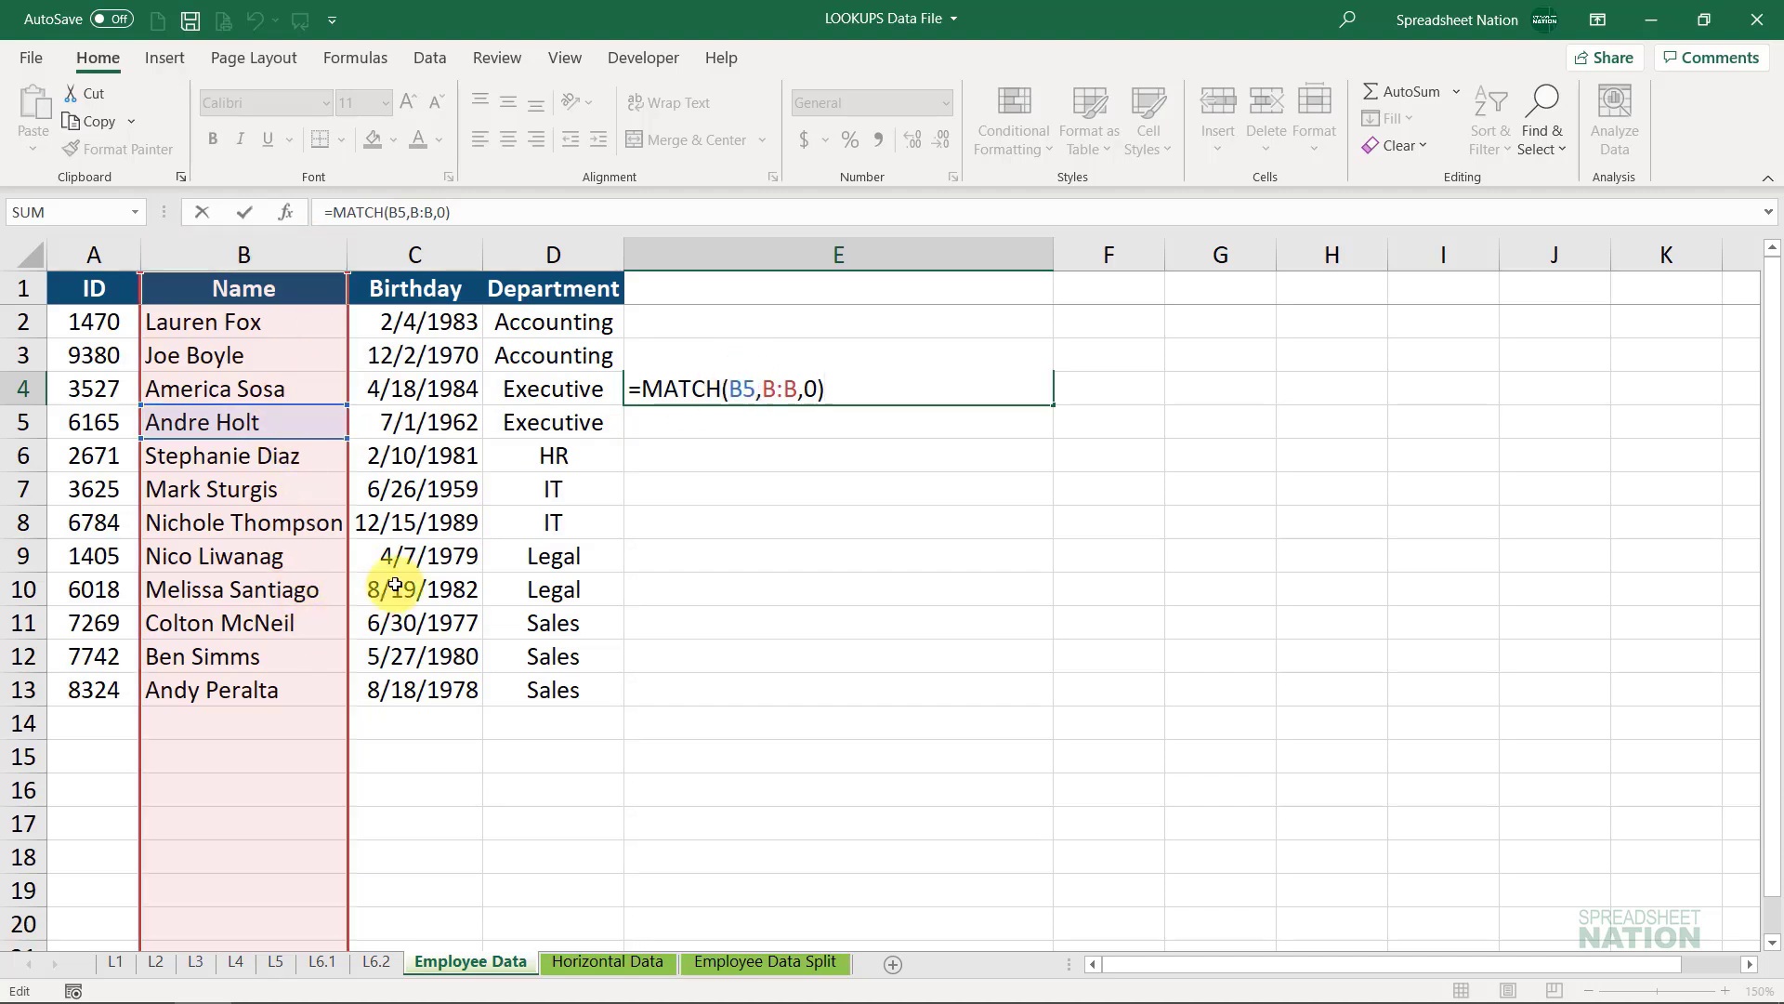
{"action": "key", "text": "ctrl+Return"}
{"action": "key", "text": "Return"}
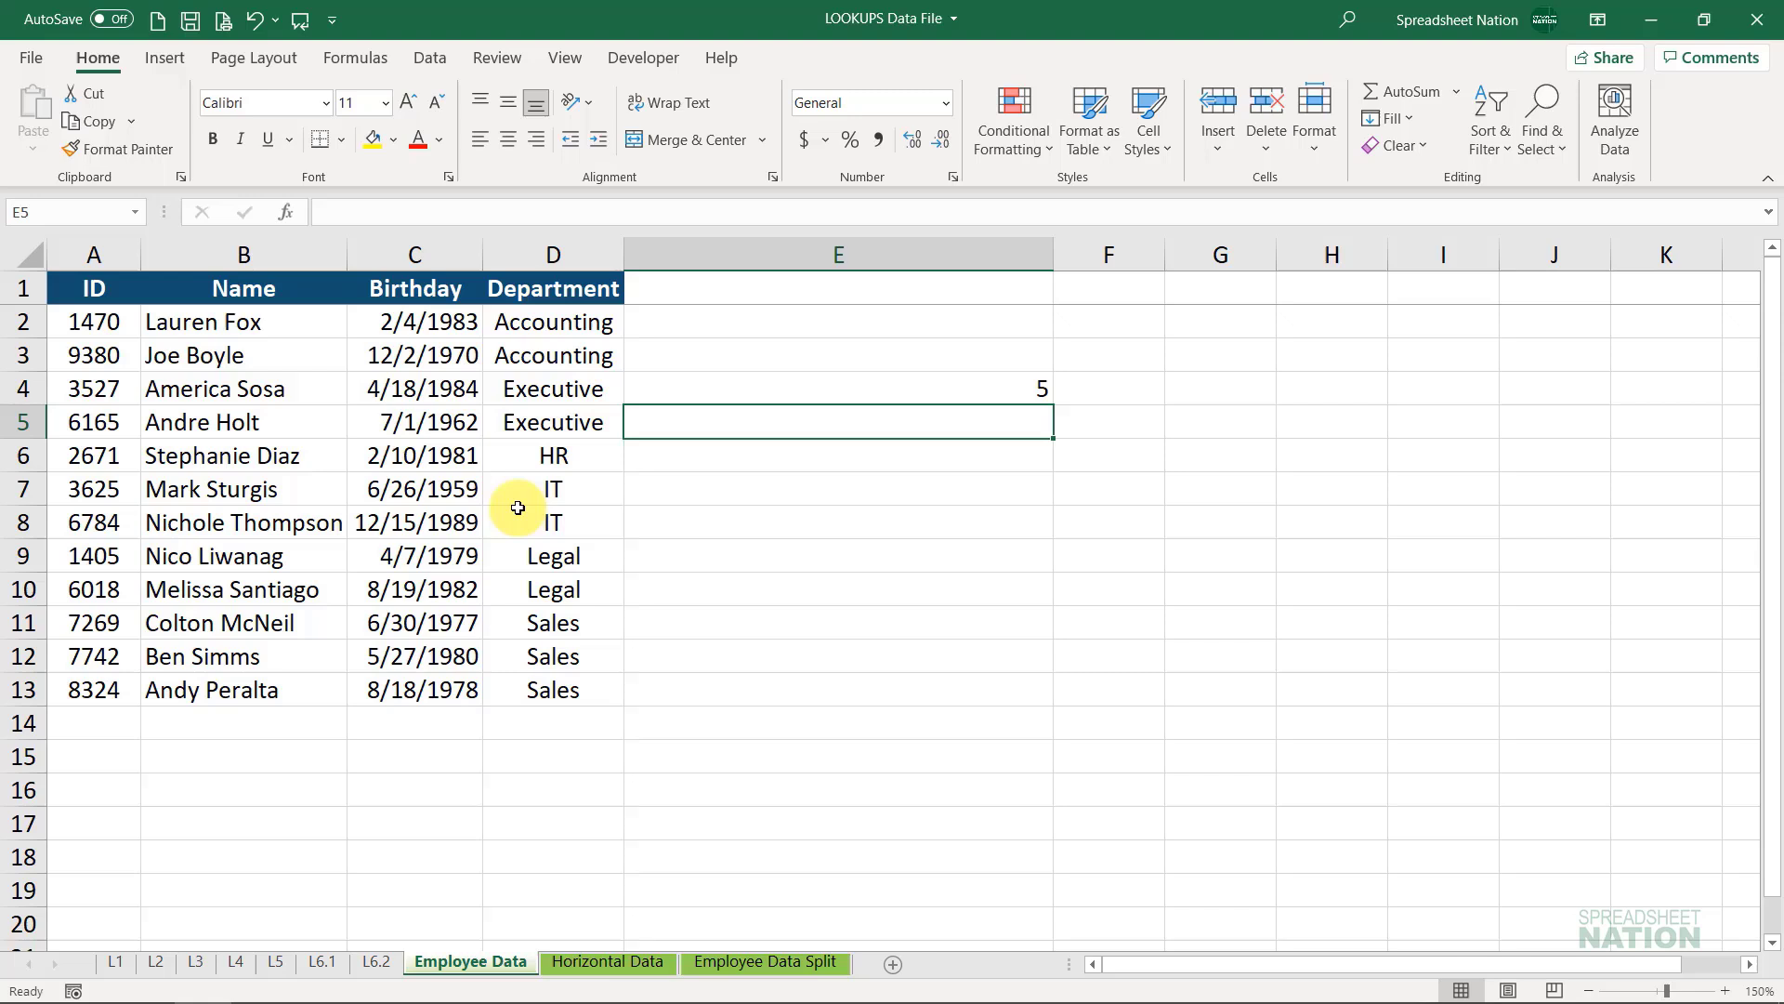
{"action": "left_click", "coordinate": [241, 417]}
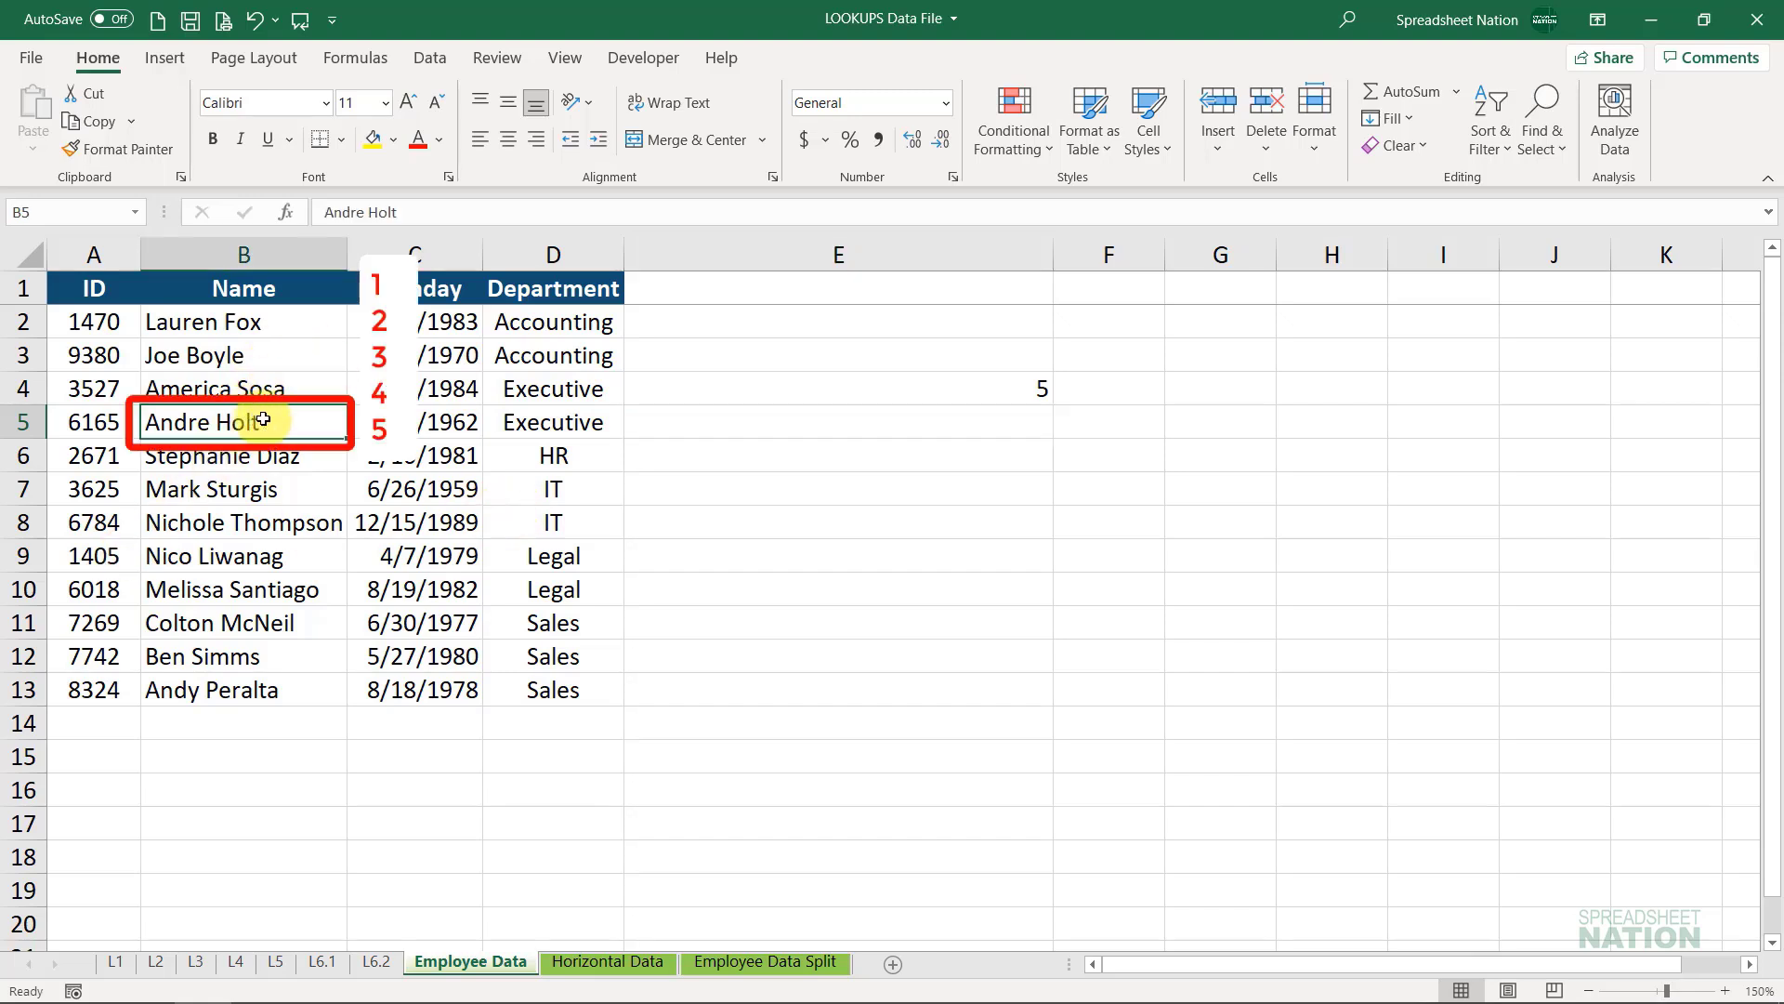
Switch the MATCH lookup value to B2, returning 2, then clear E4
{"action": "double_click", "coordinate": [888, 386]}
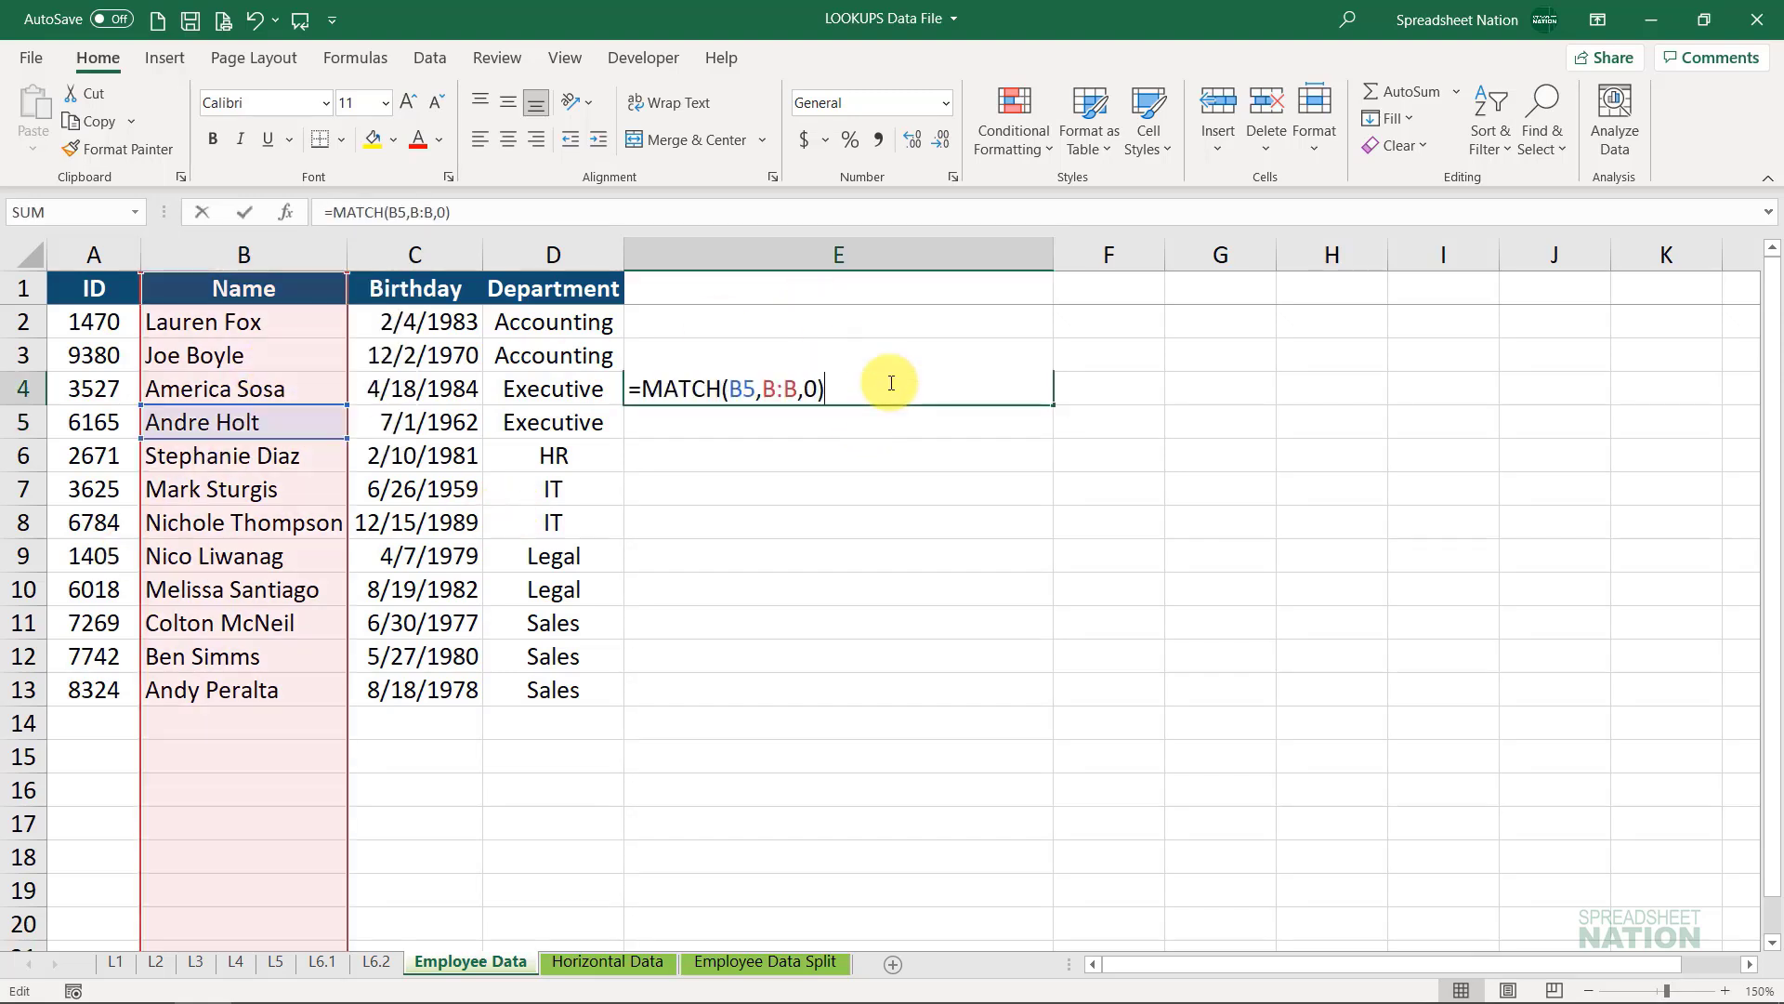
{"action": "double_click", "coordinate": [746, 389]}
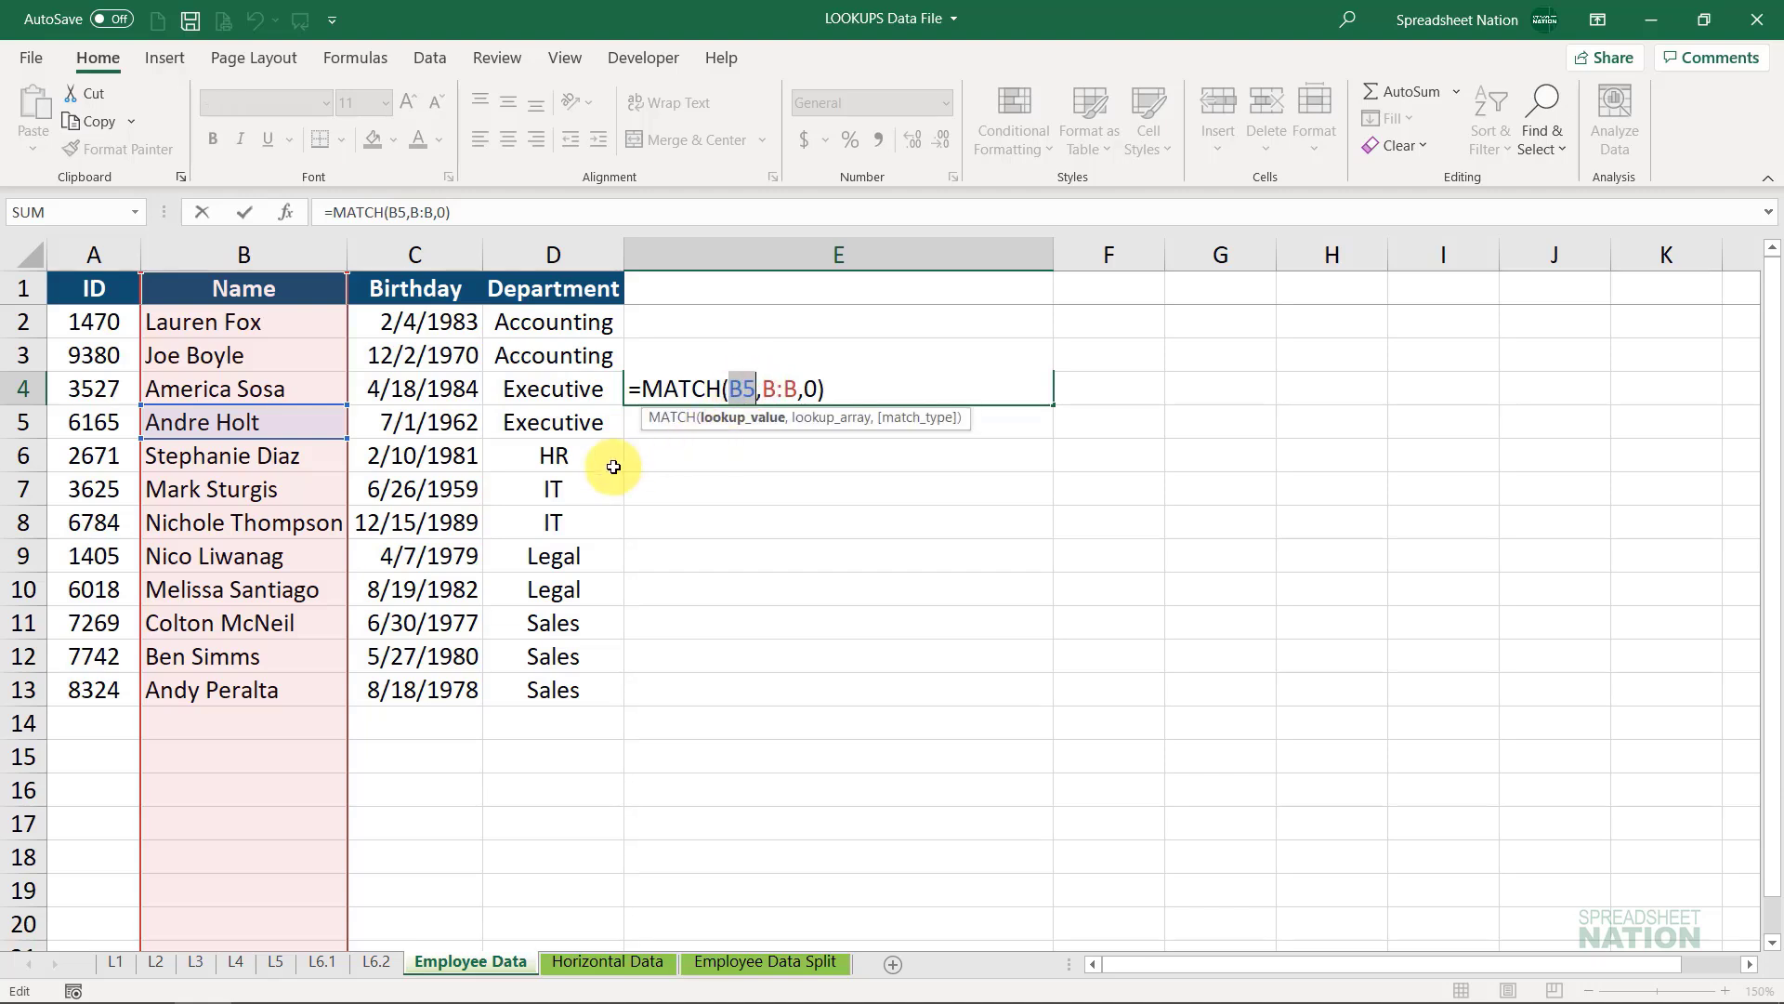
{"action": "left_click", "coordinate": [261, 327]}
{"action": "key", "text": "Return"}
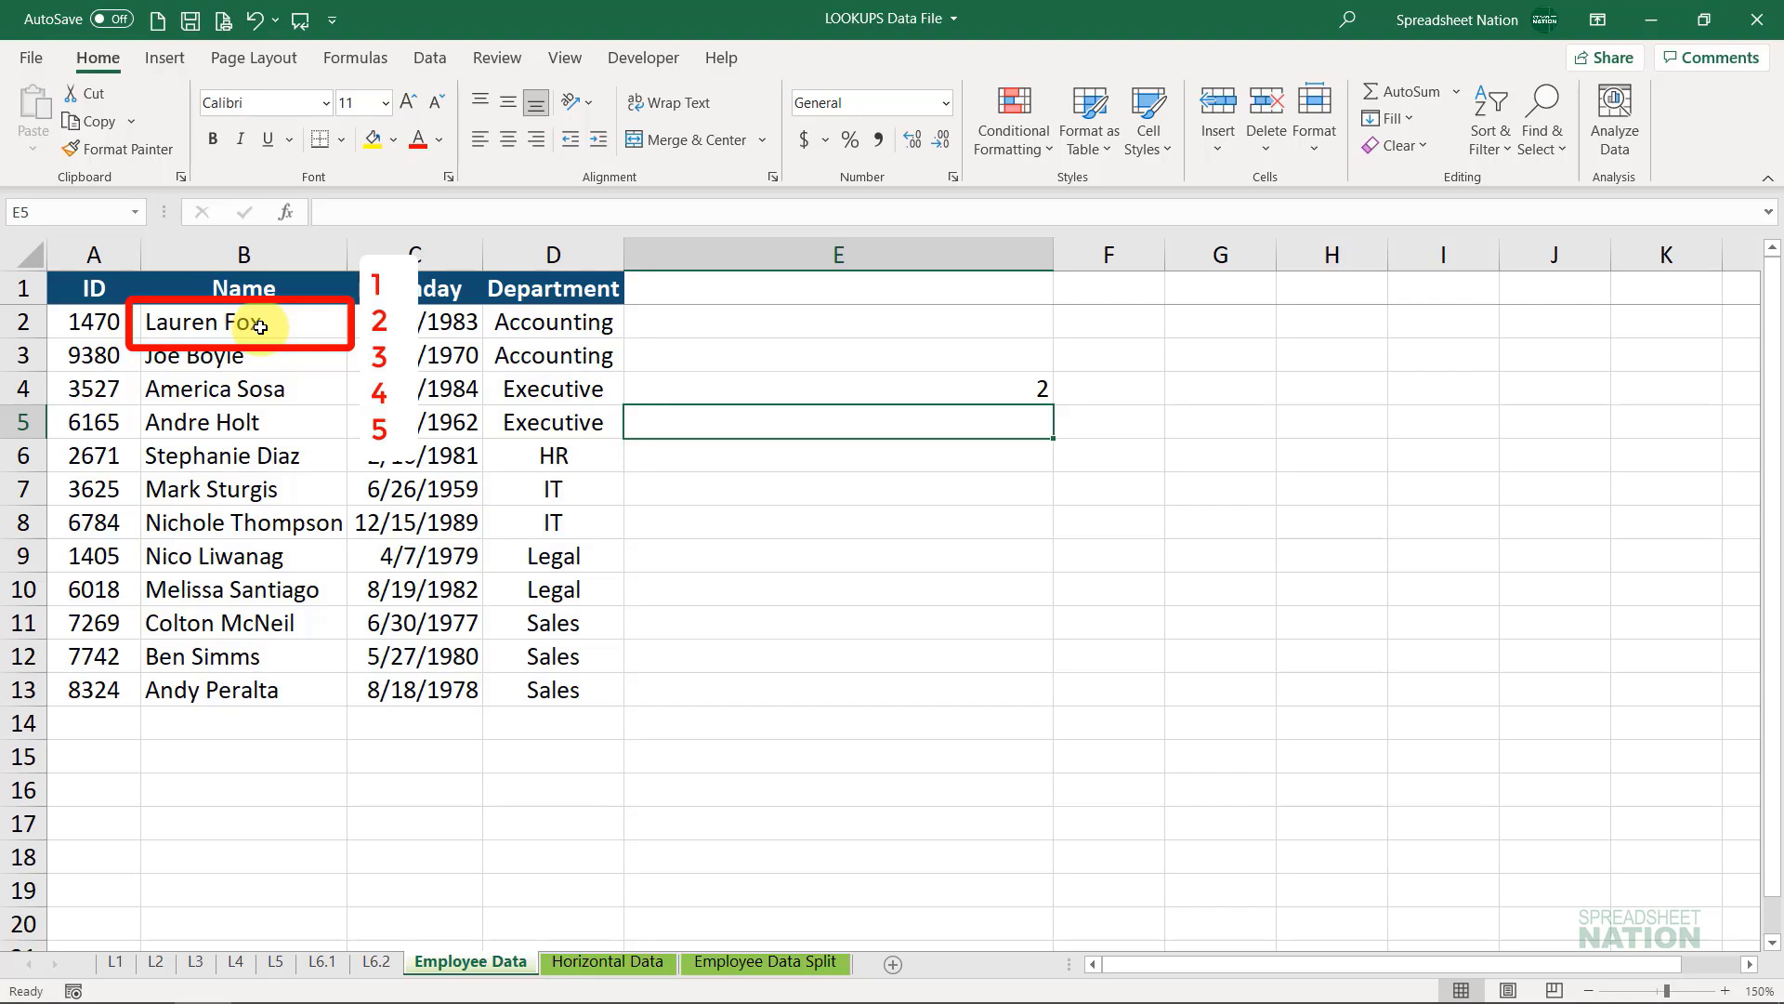
{"action": "key", "text": "Up"}
{"action": "key", "text": "Delete"}
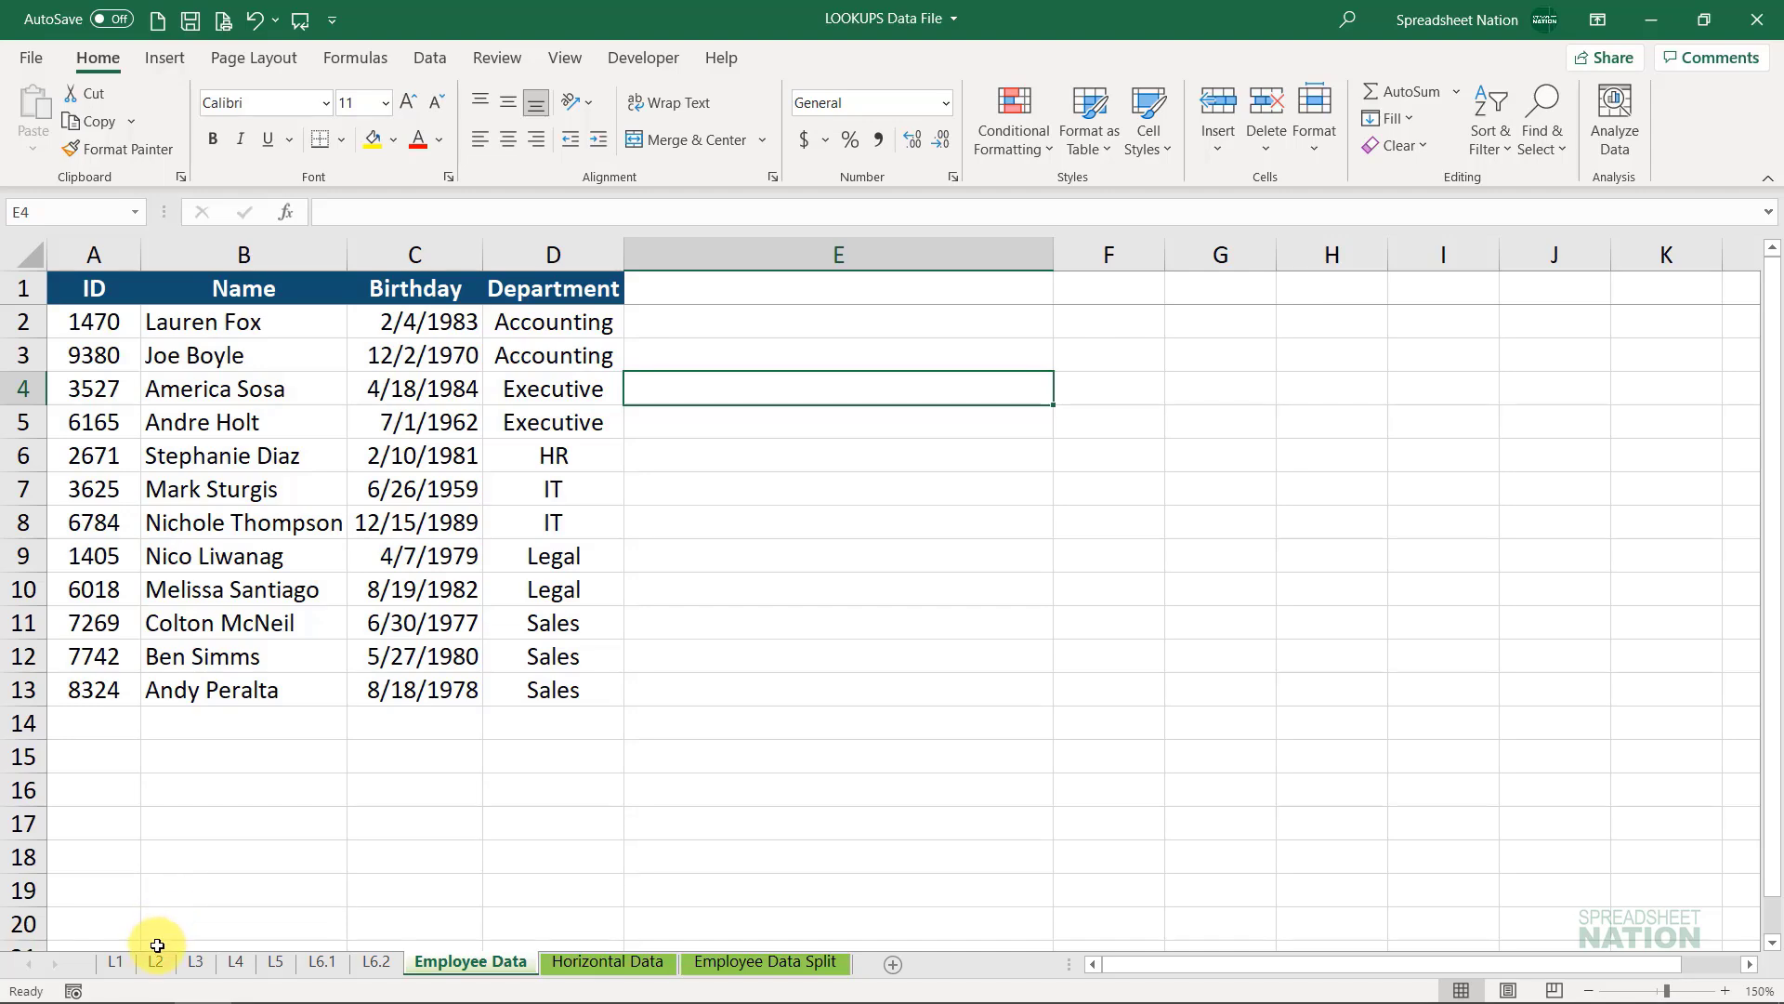
On L3, start an INDEX formula in D2 returning from 'Employee Data'!B:B
{"action": "left_click", "coordinate": [193, 961]}
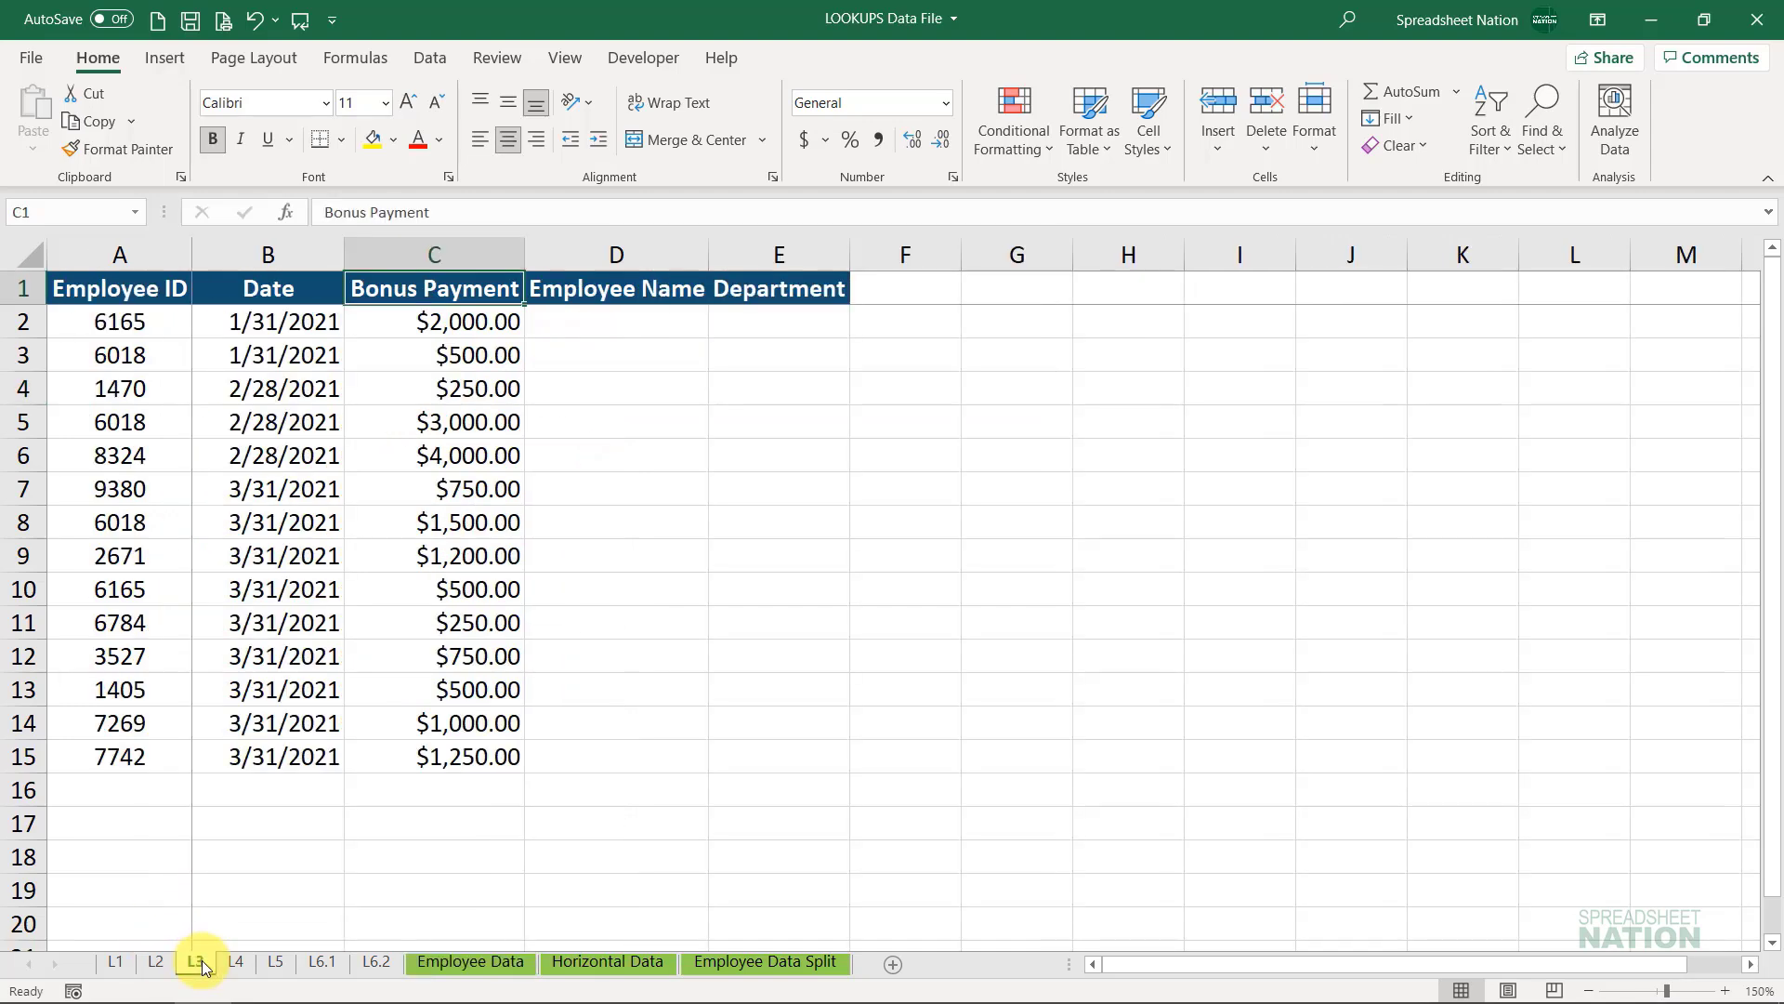
{"action": "left_click", "coordinate": [656, 327]}
{"action": "type", "text": "="}
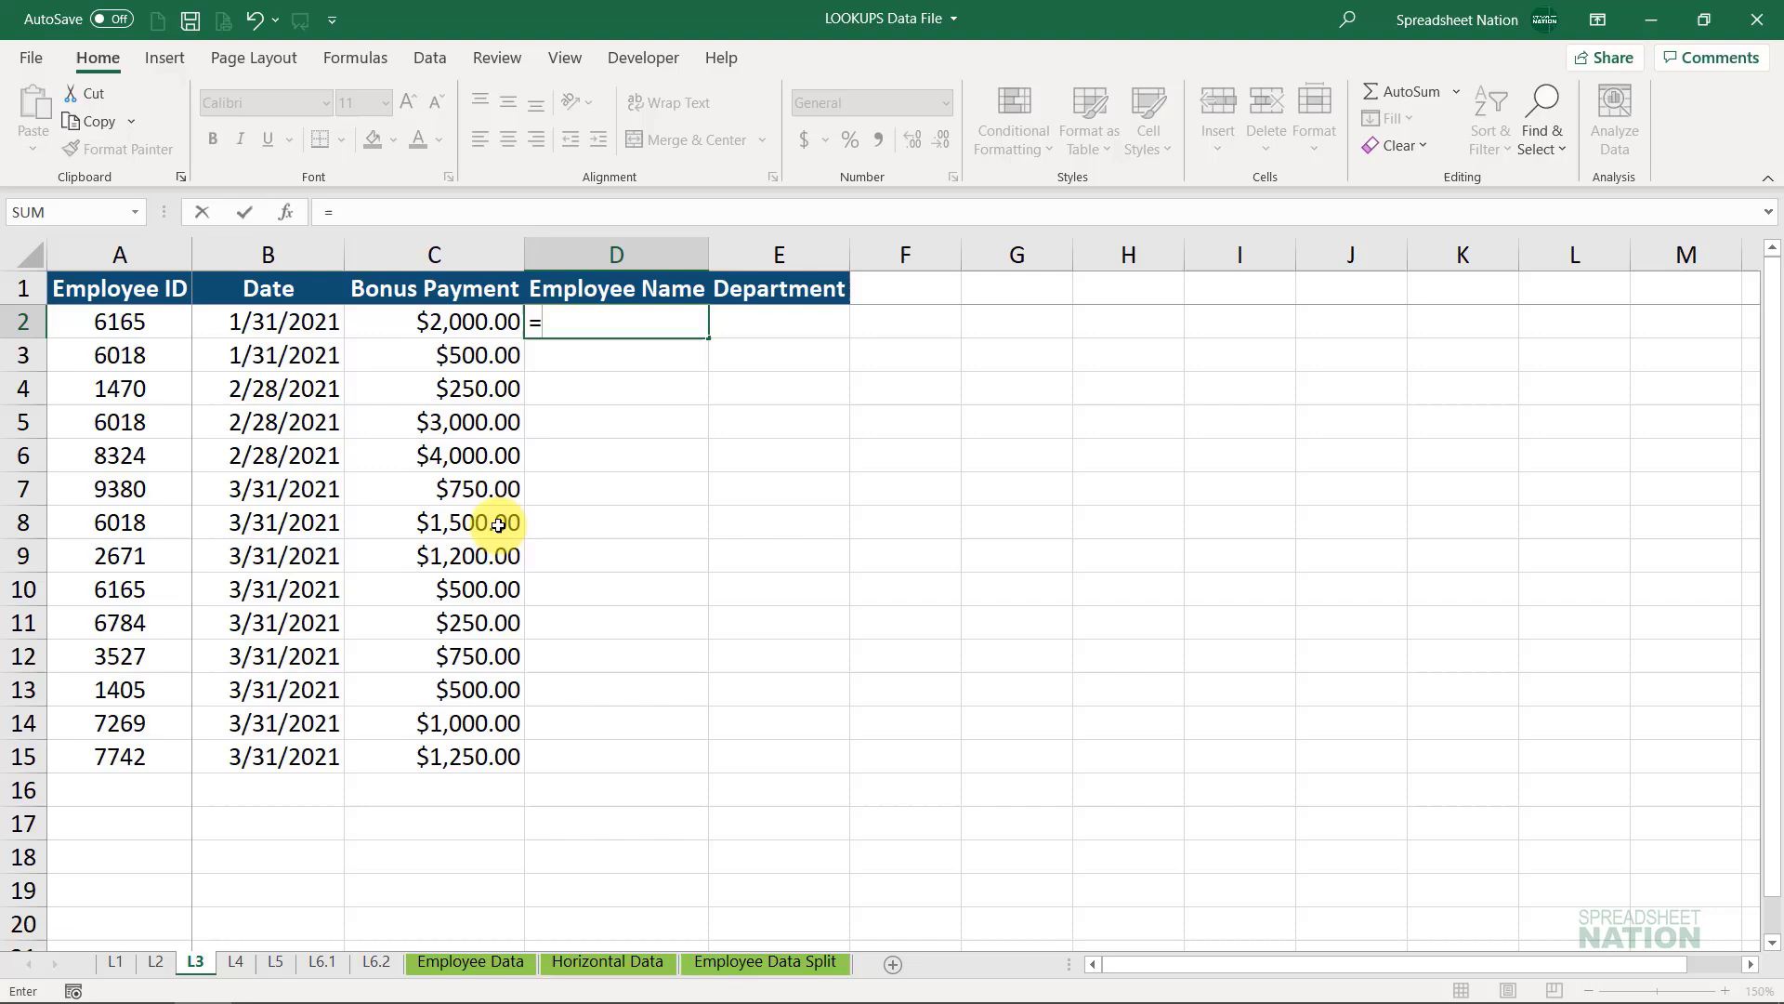
{"action": "type", "text": "index"}
{"action": "key", "text": "Tab"}
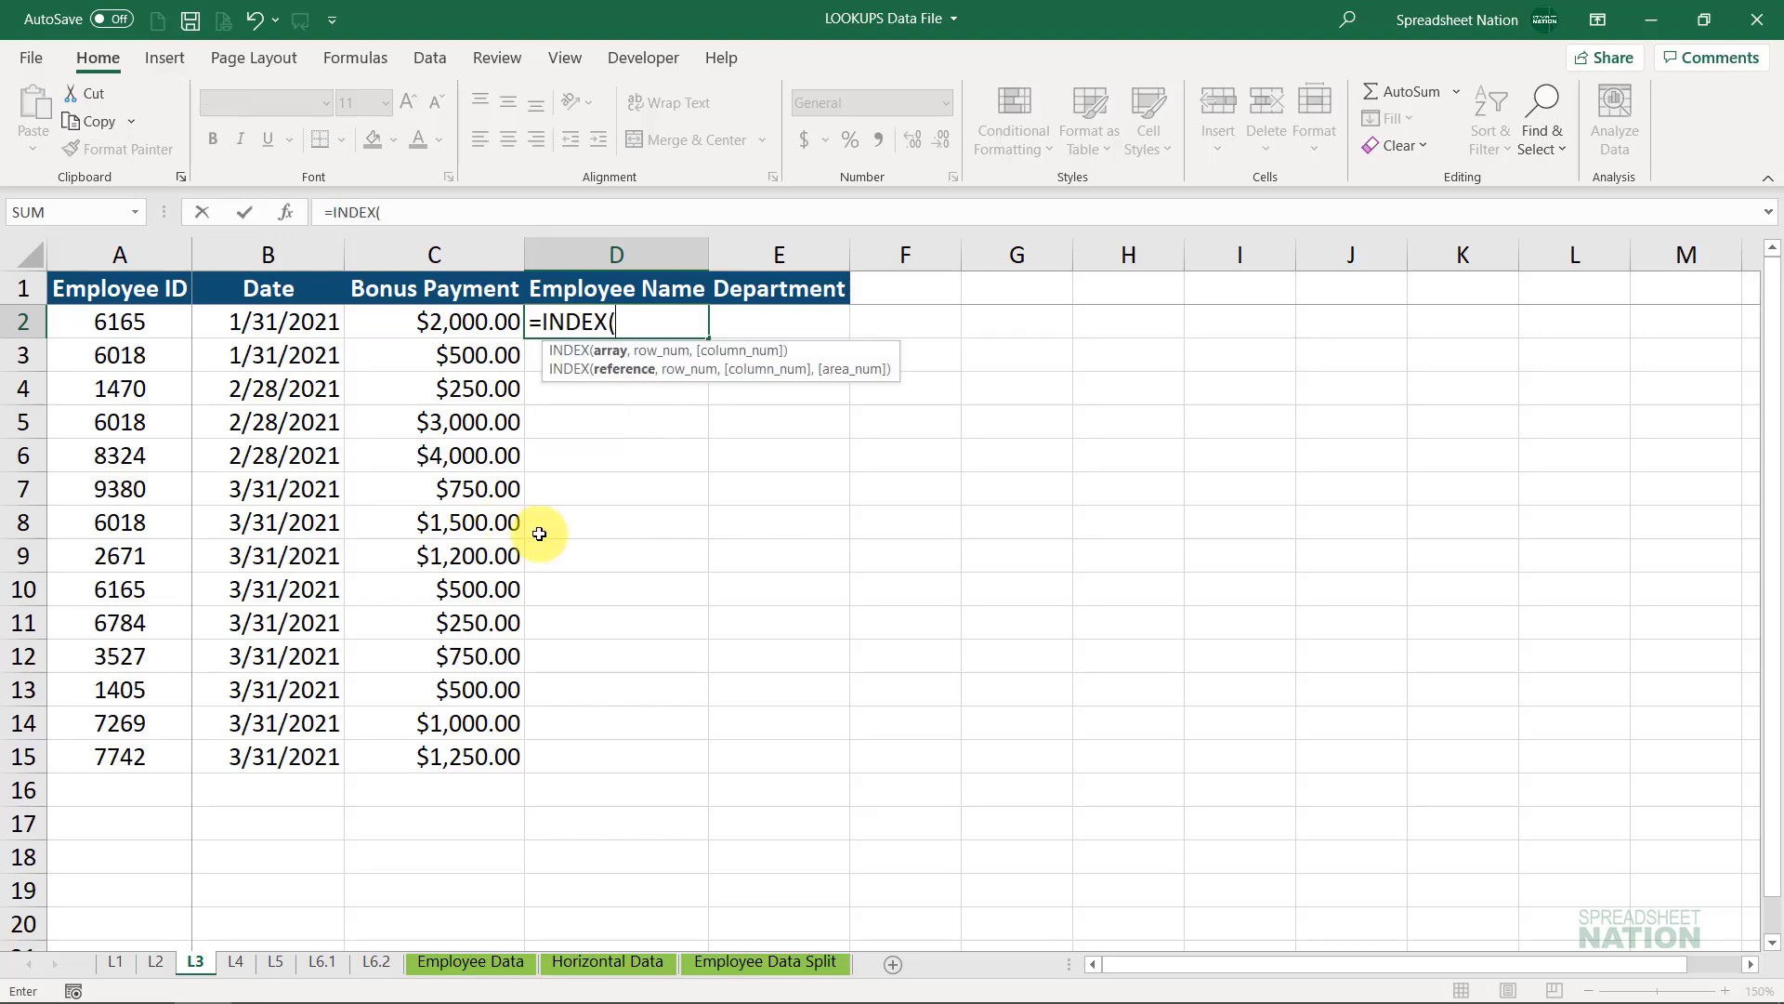
{"action": "left_click", "coordinate": [498, 966]}
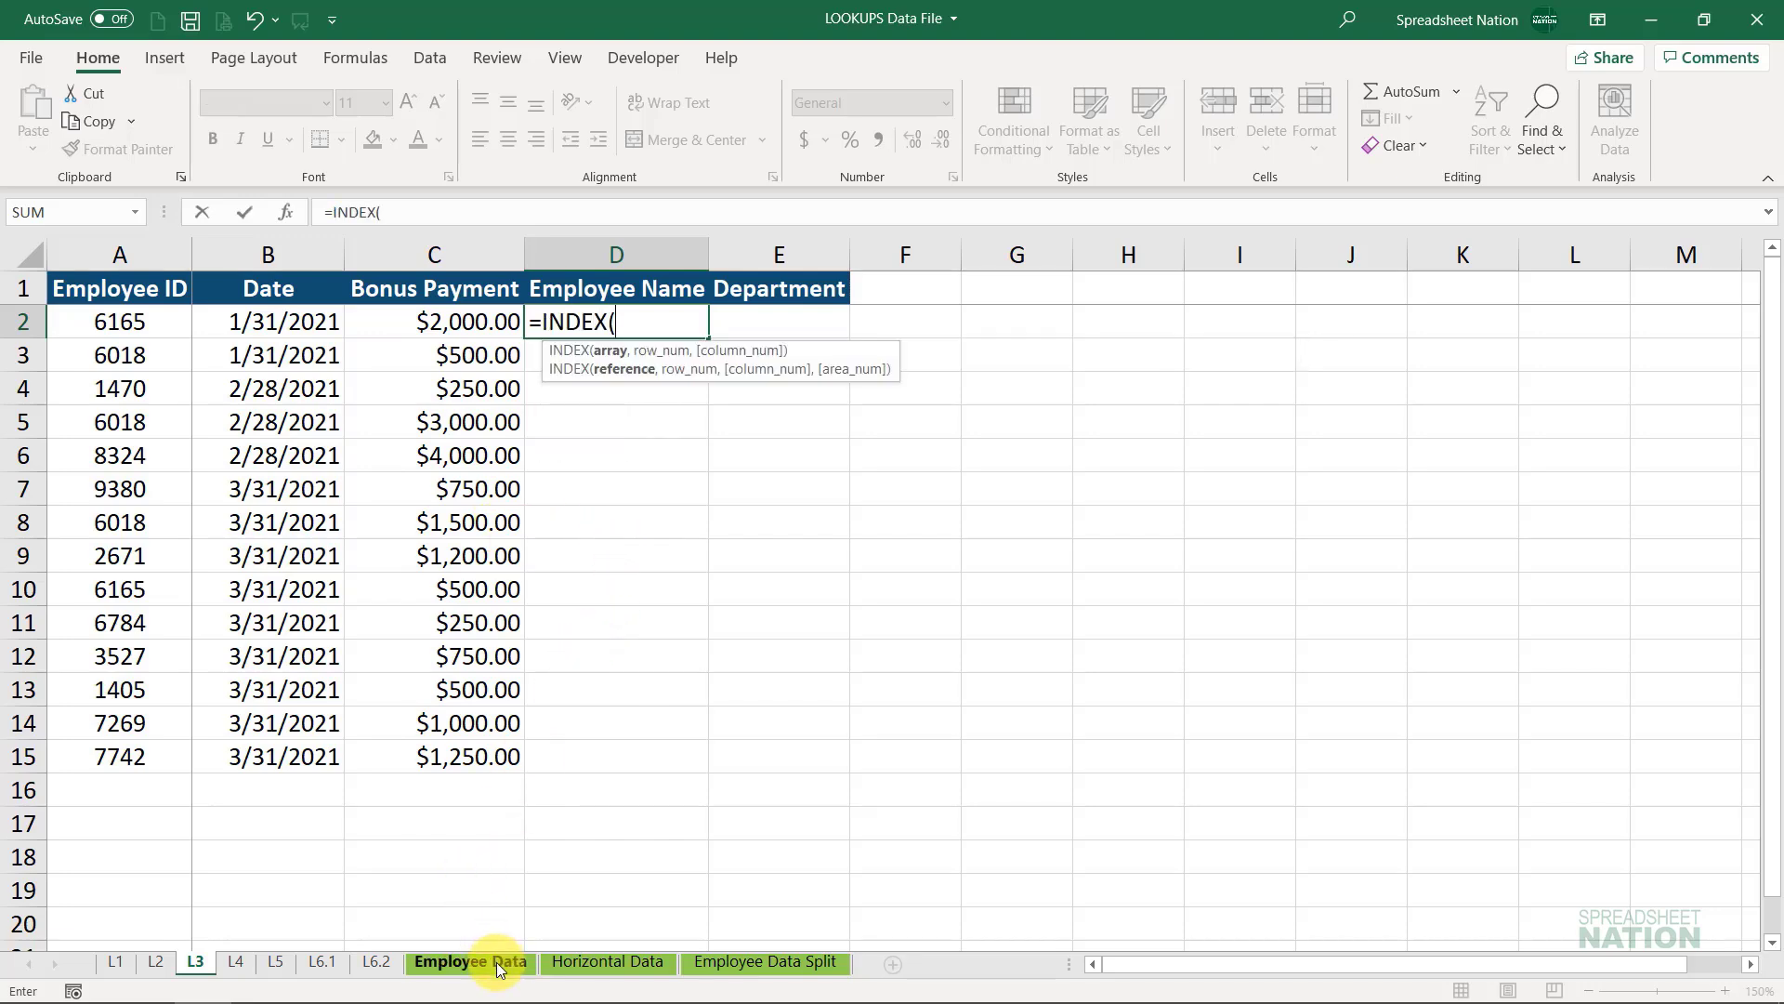
{"action": "left_click", "coordinate": [271, 256]}
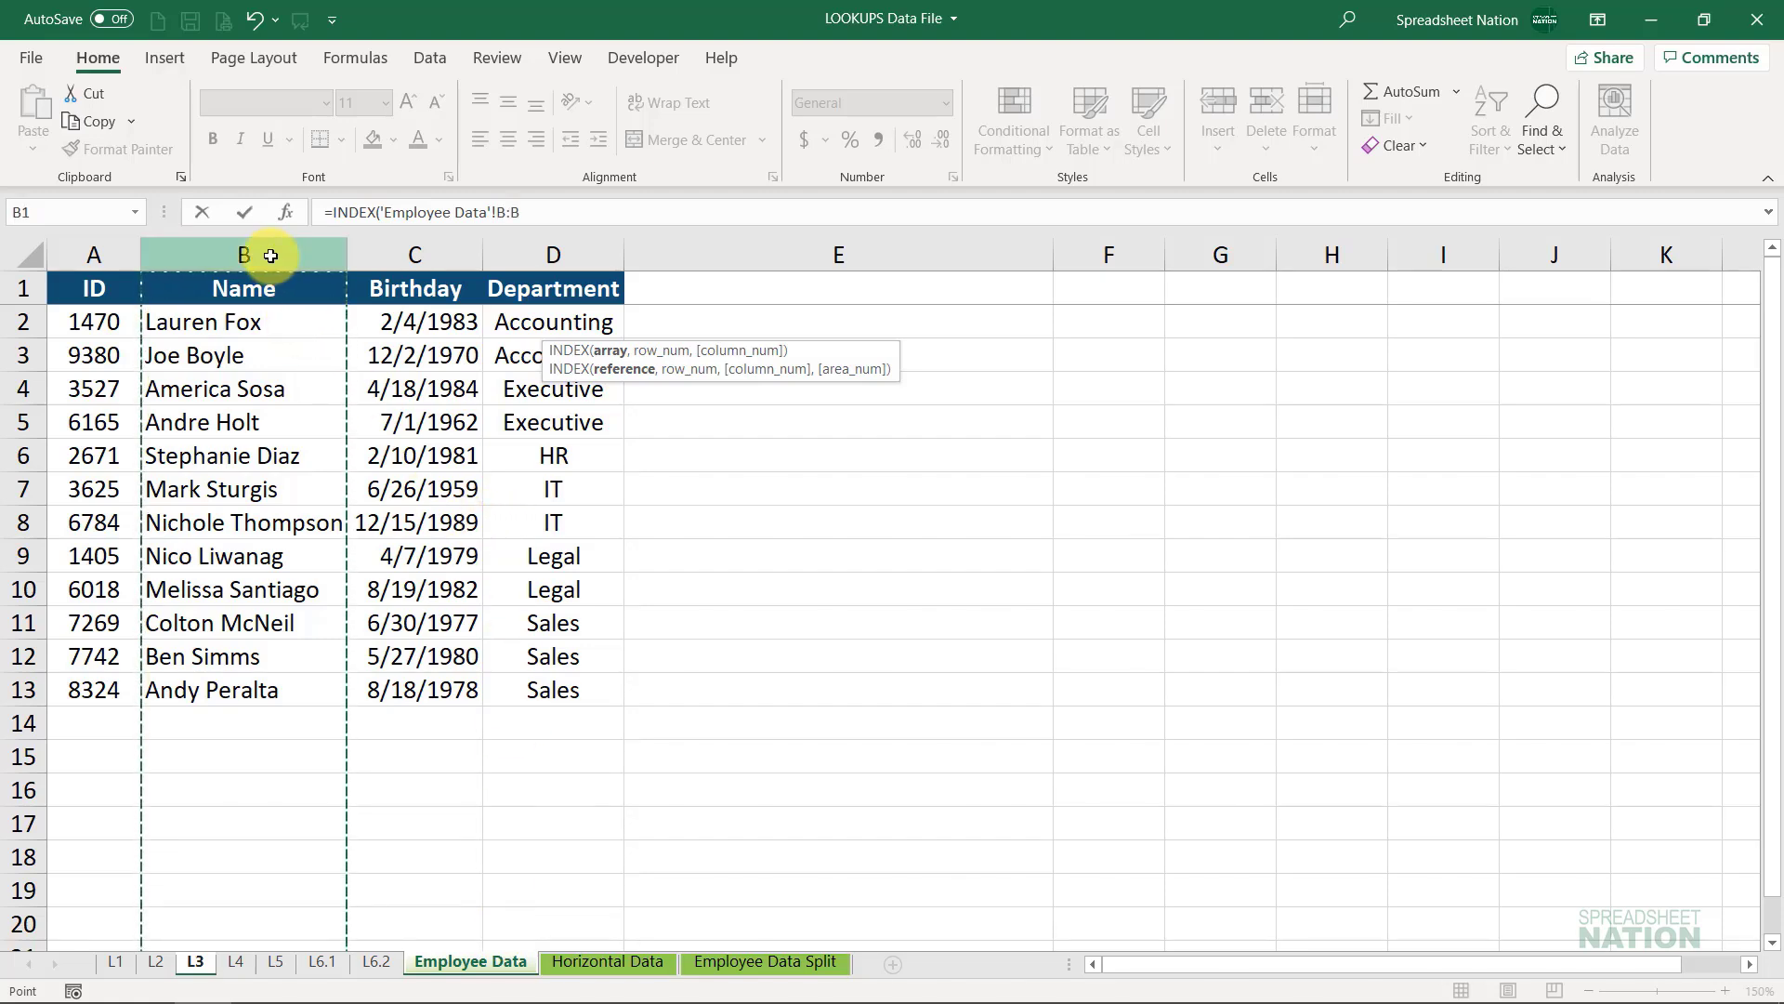
{"action": "type", "text": ","}
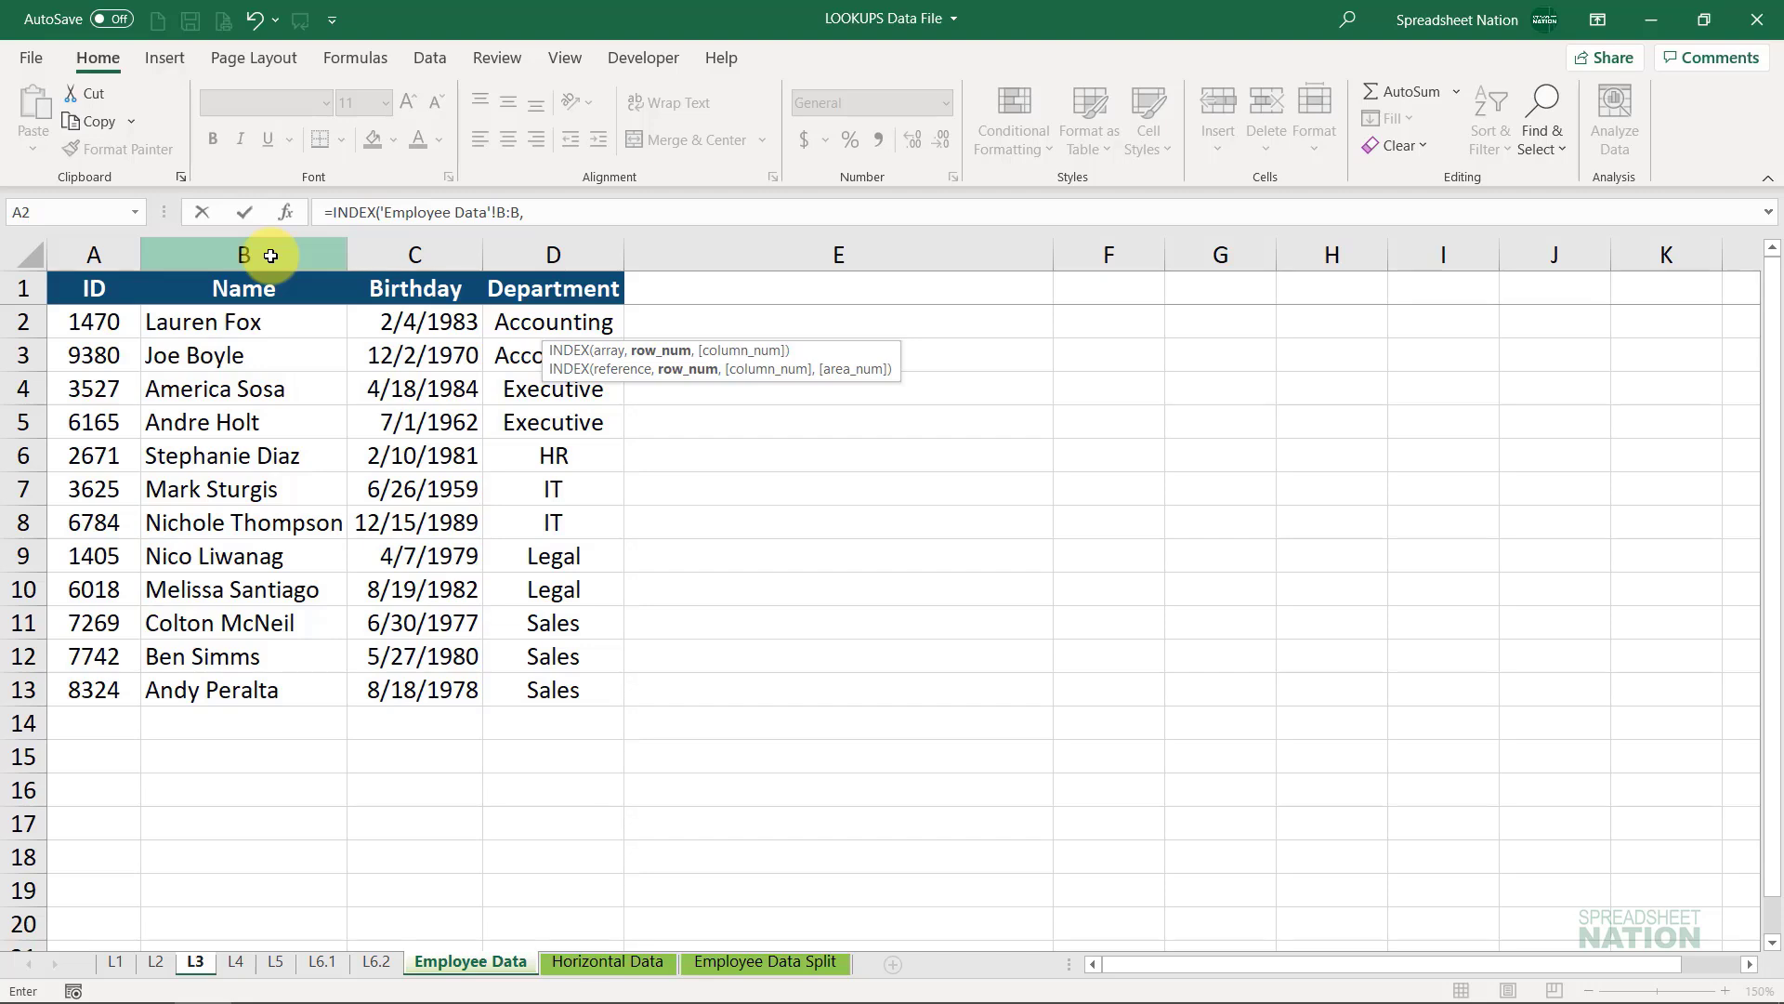
{"action": "type", "text": "match("}
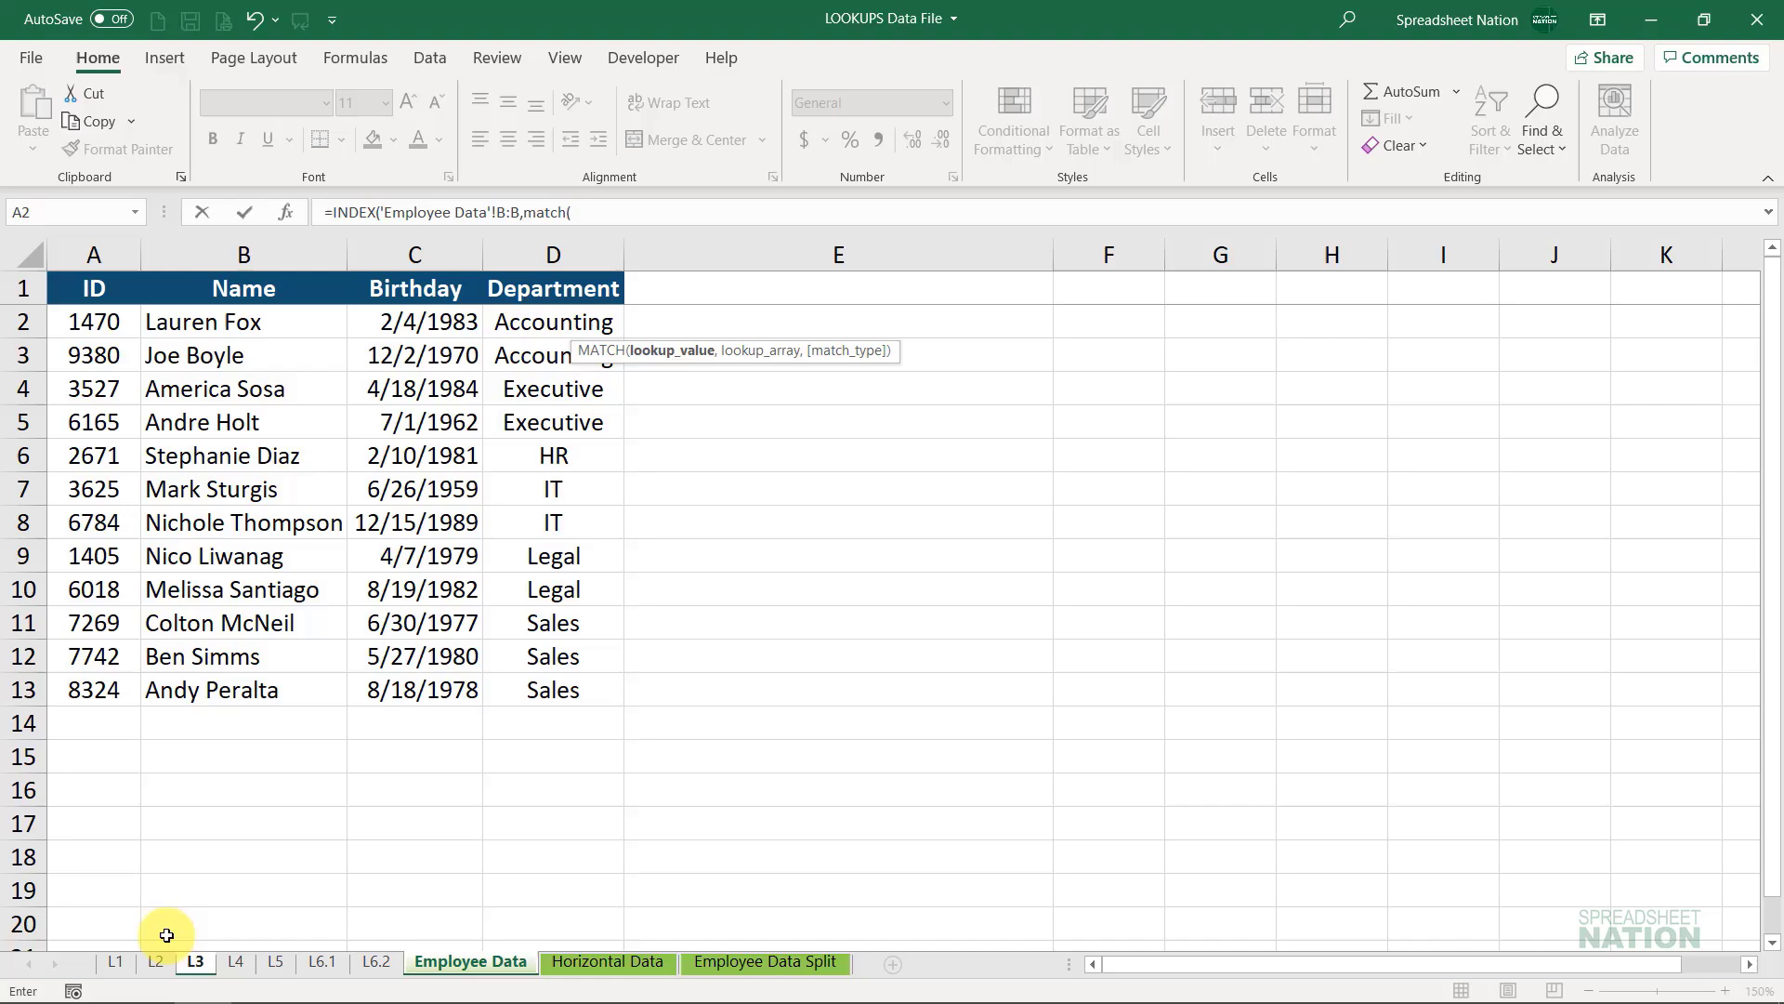
{"action": "left_click", "coordinate": [191, 966]}
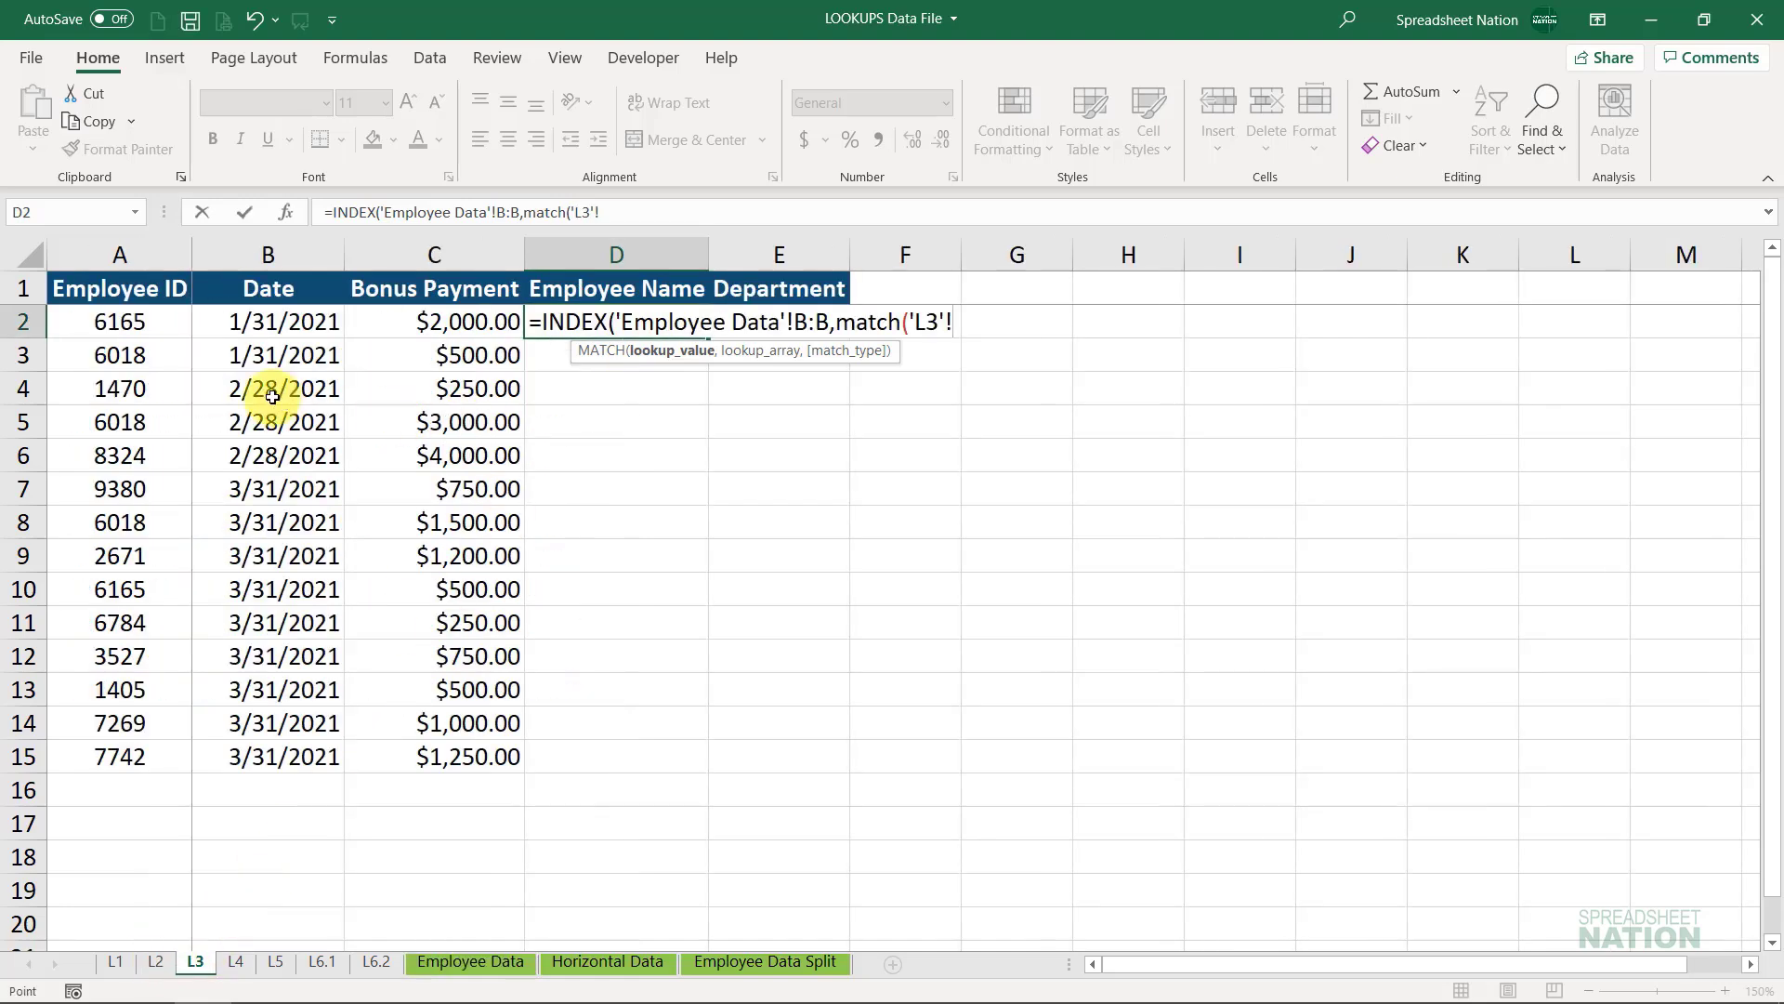
{"action": "left_click", "coordinate": [145, 322]}
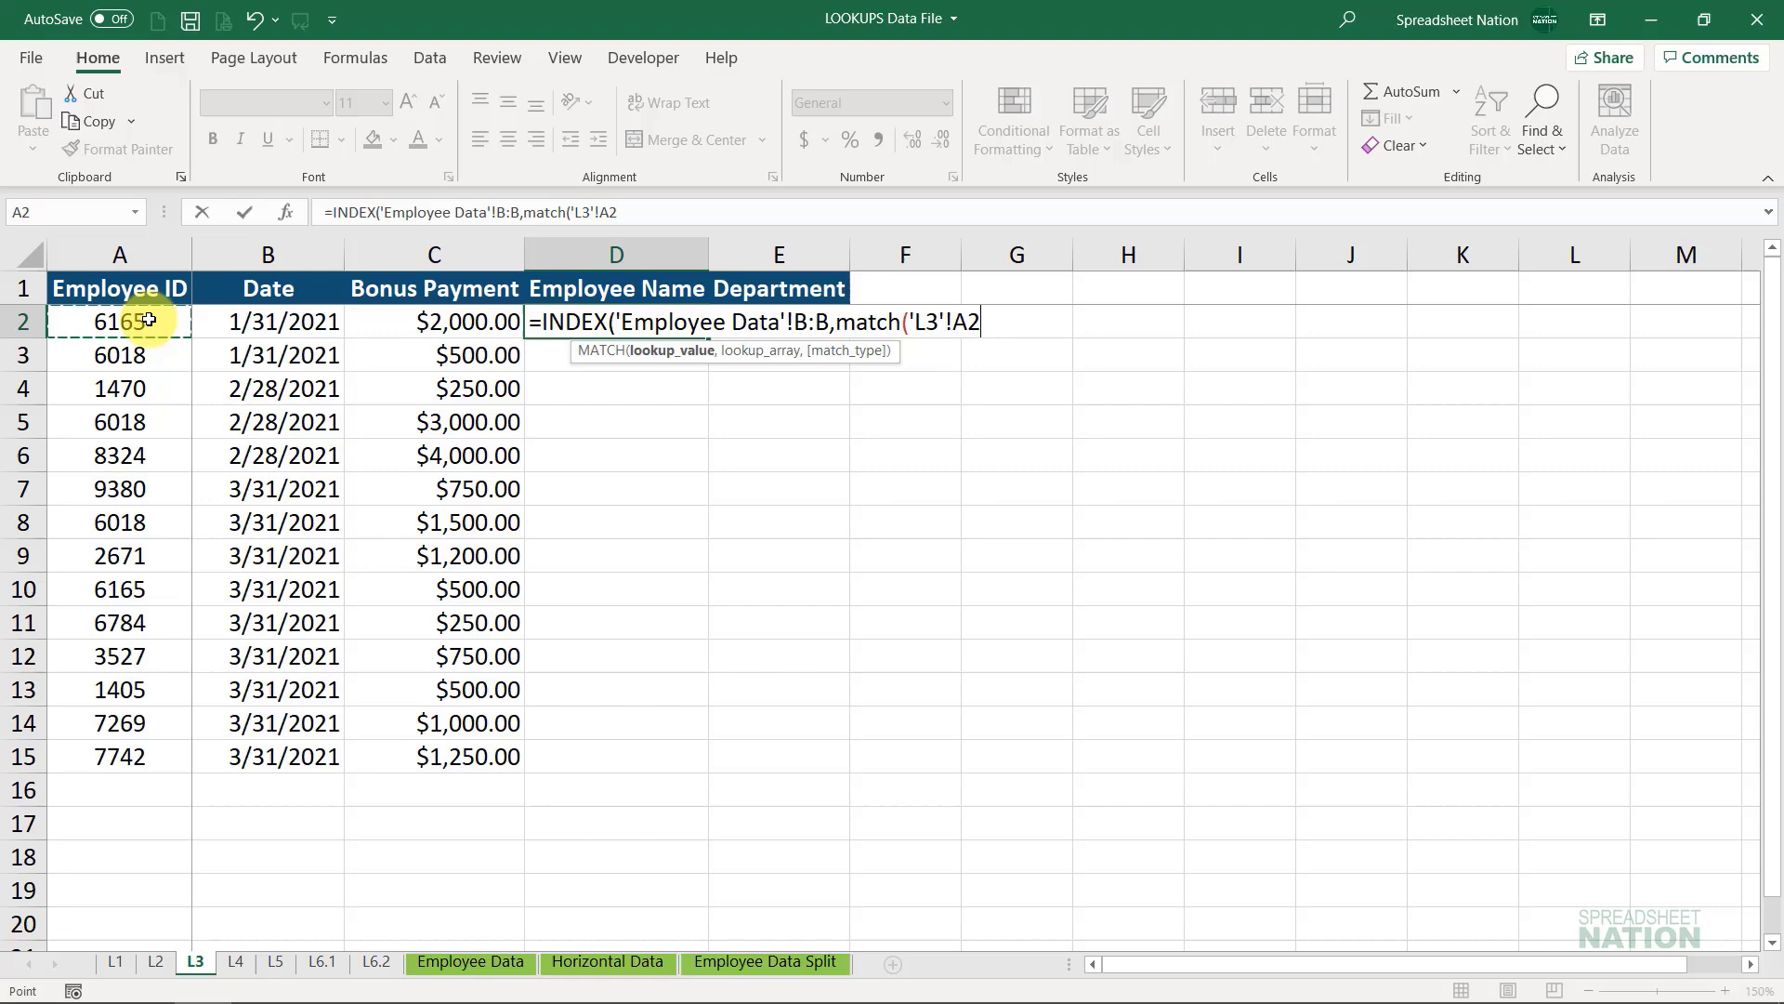
{"action": "type", "text": ","}
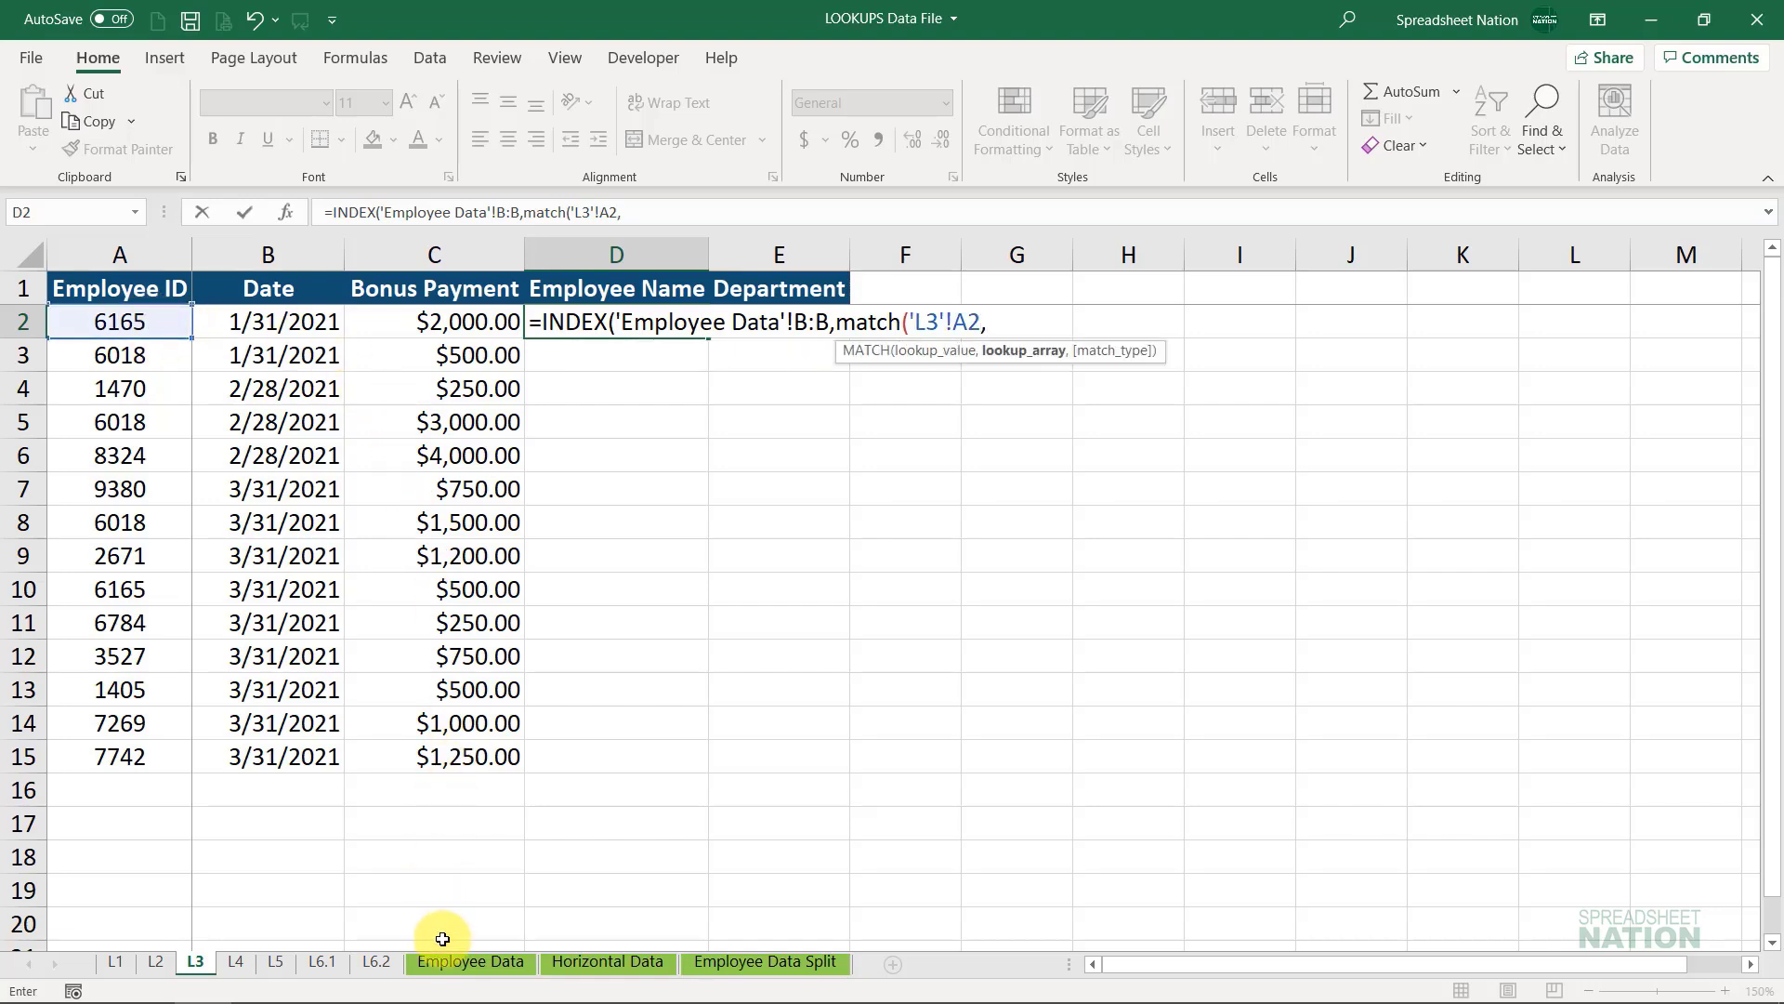
{"action": "left_click", "coordinate": [458, 964]}
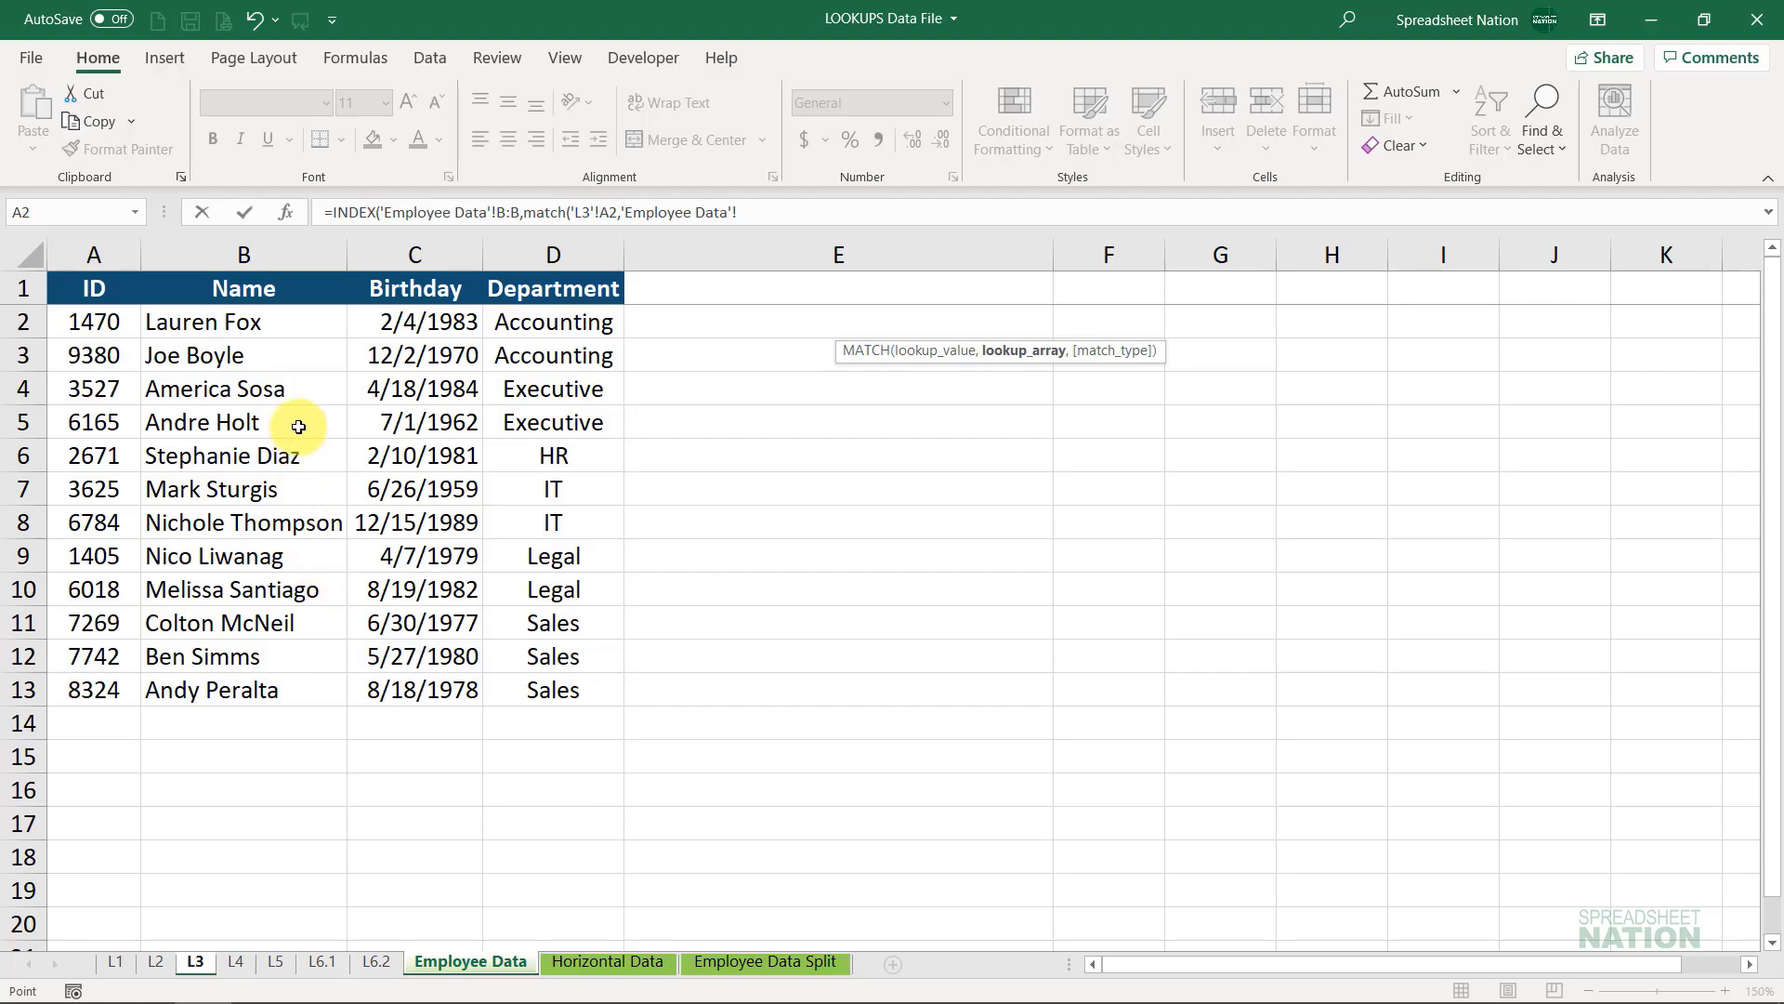
{"action": "left_click", "coordinate": [109, 259]}
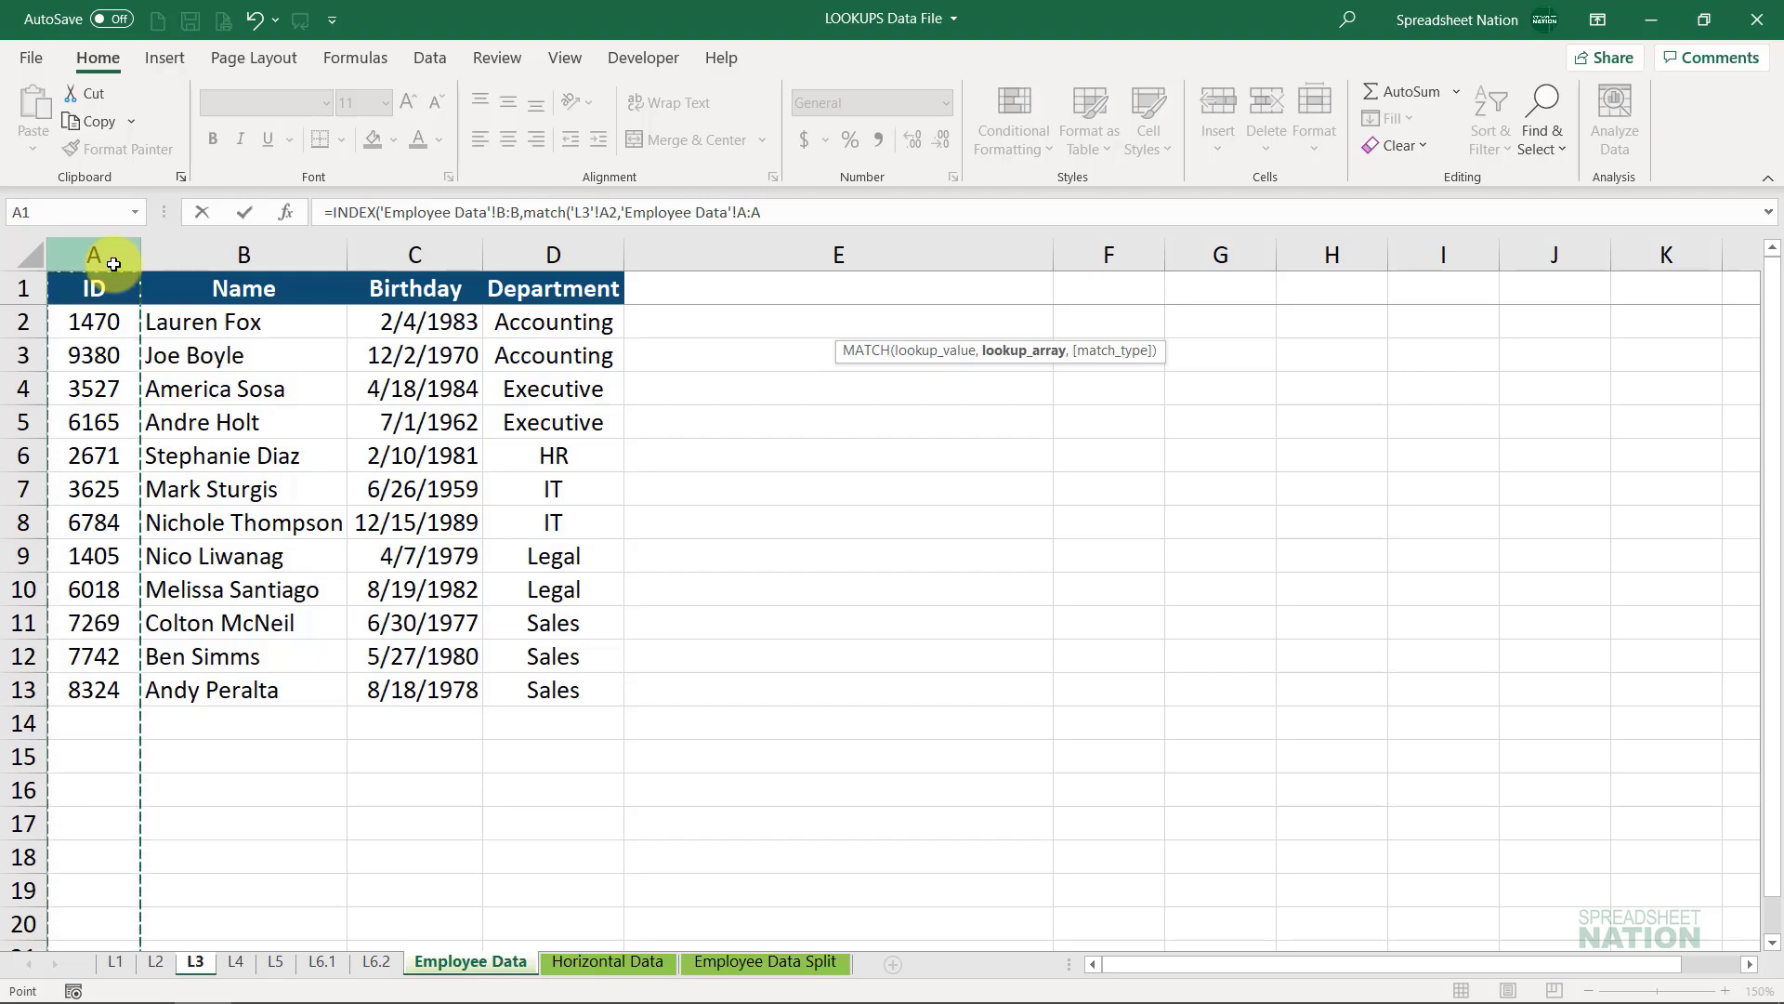
{"action": "type", "text": ","}
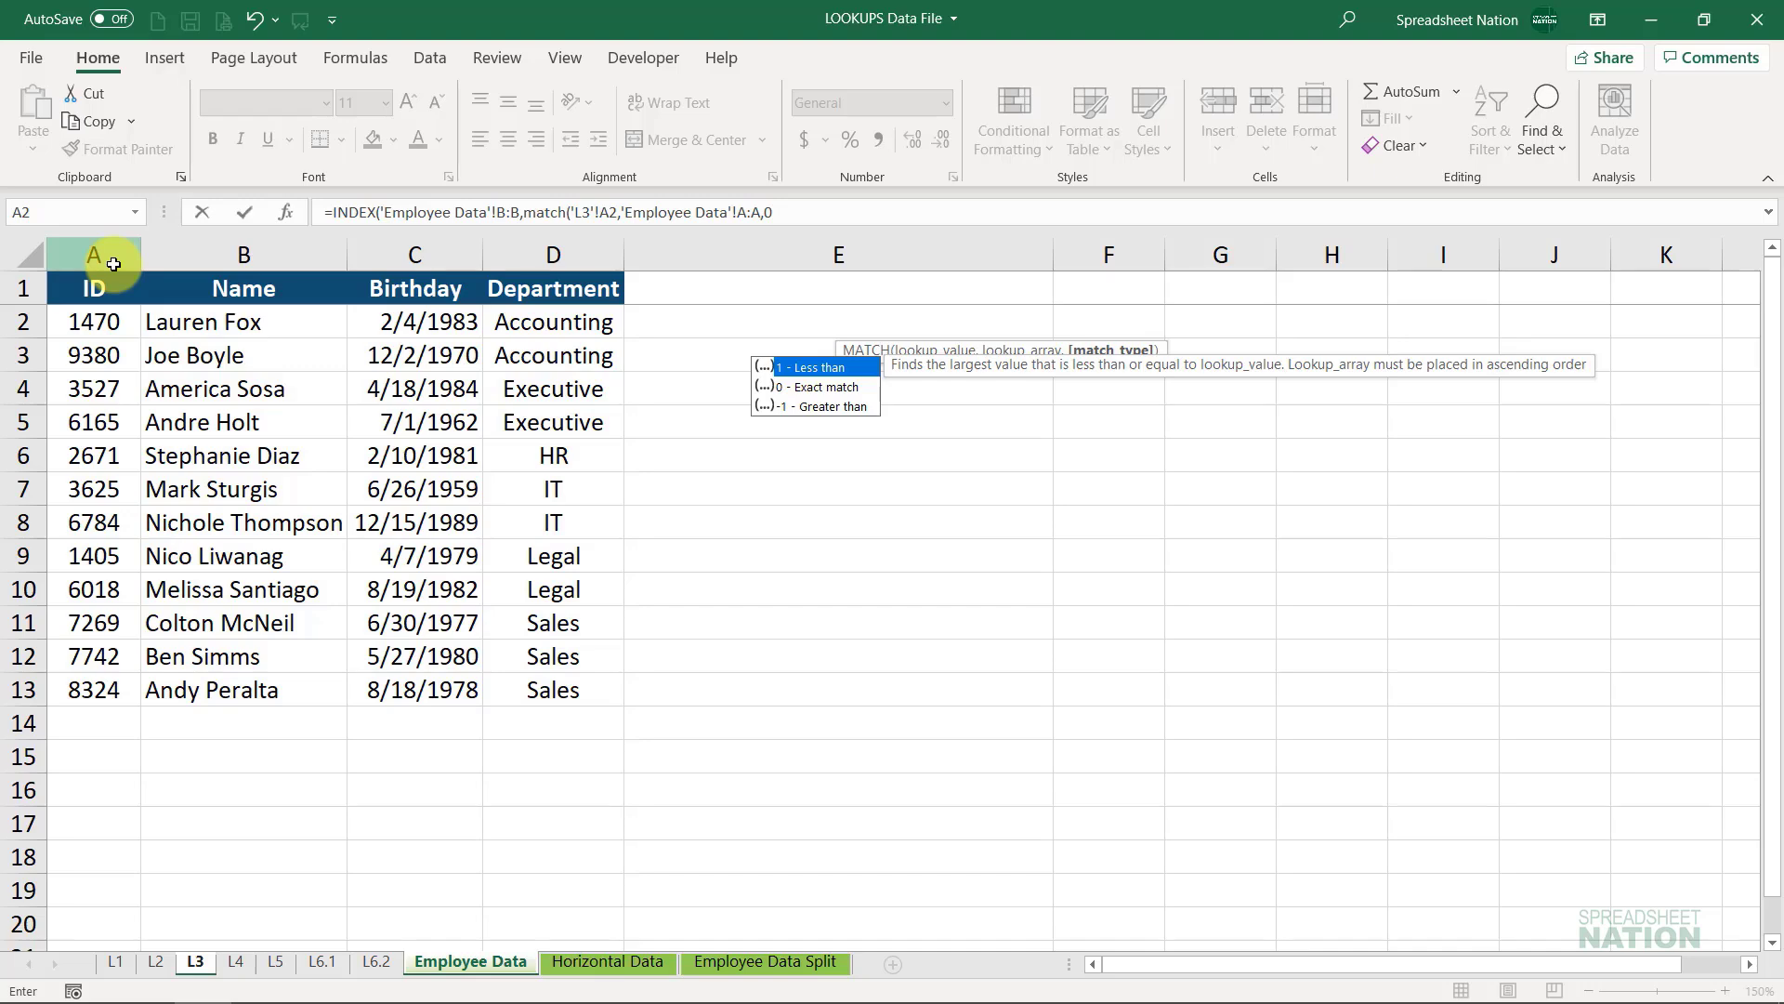
{"action": "type", "text": "0)"}
{"action": "key", "text": "Return"}
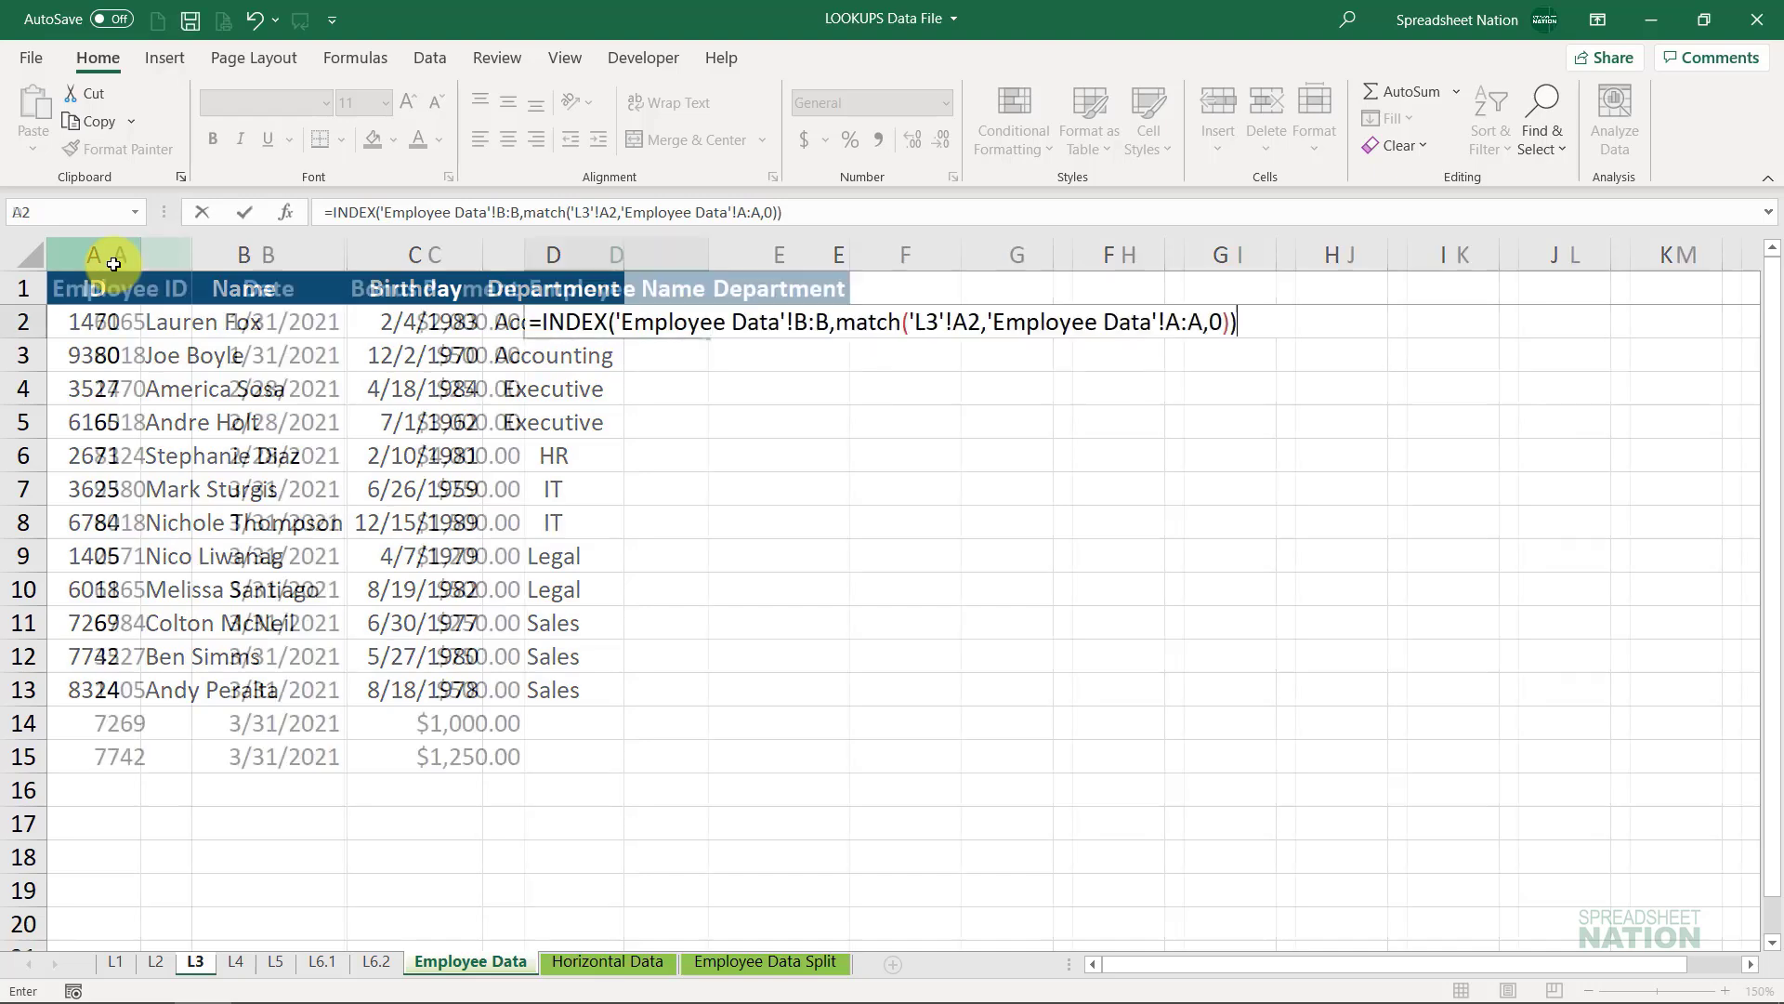
{"action": "key", "text": "Up"}
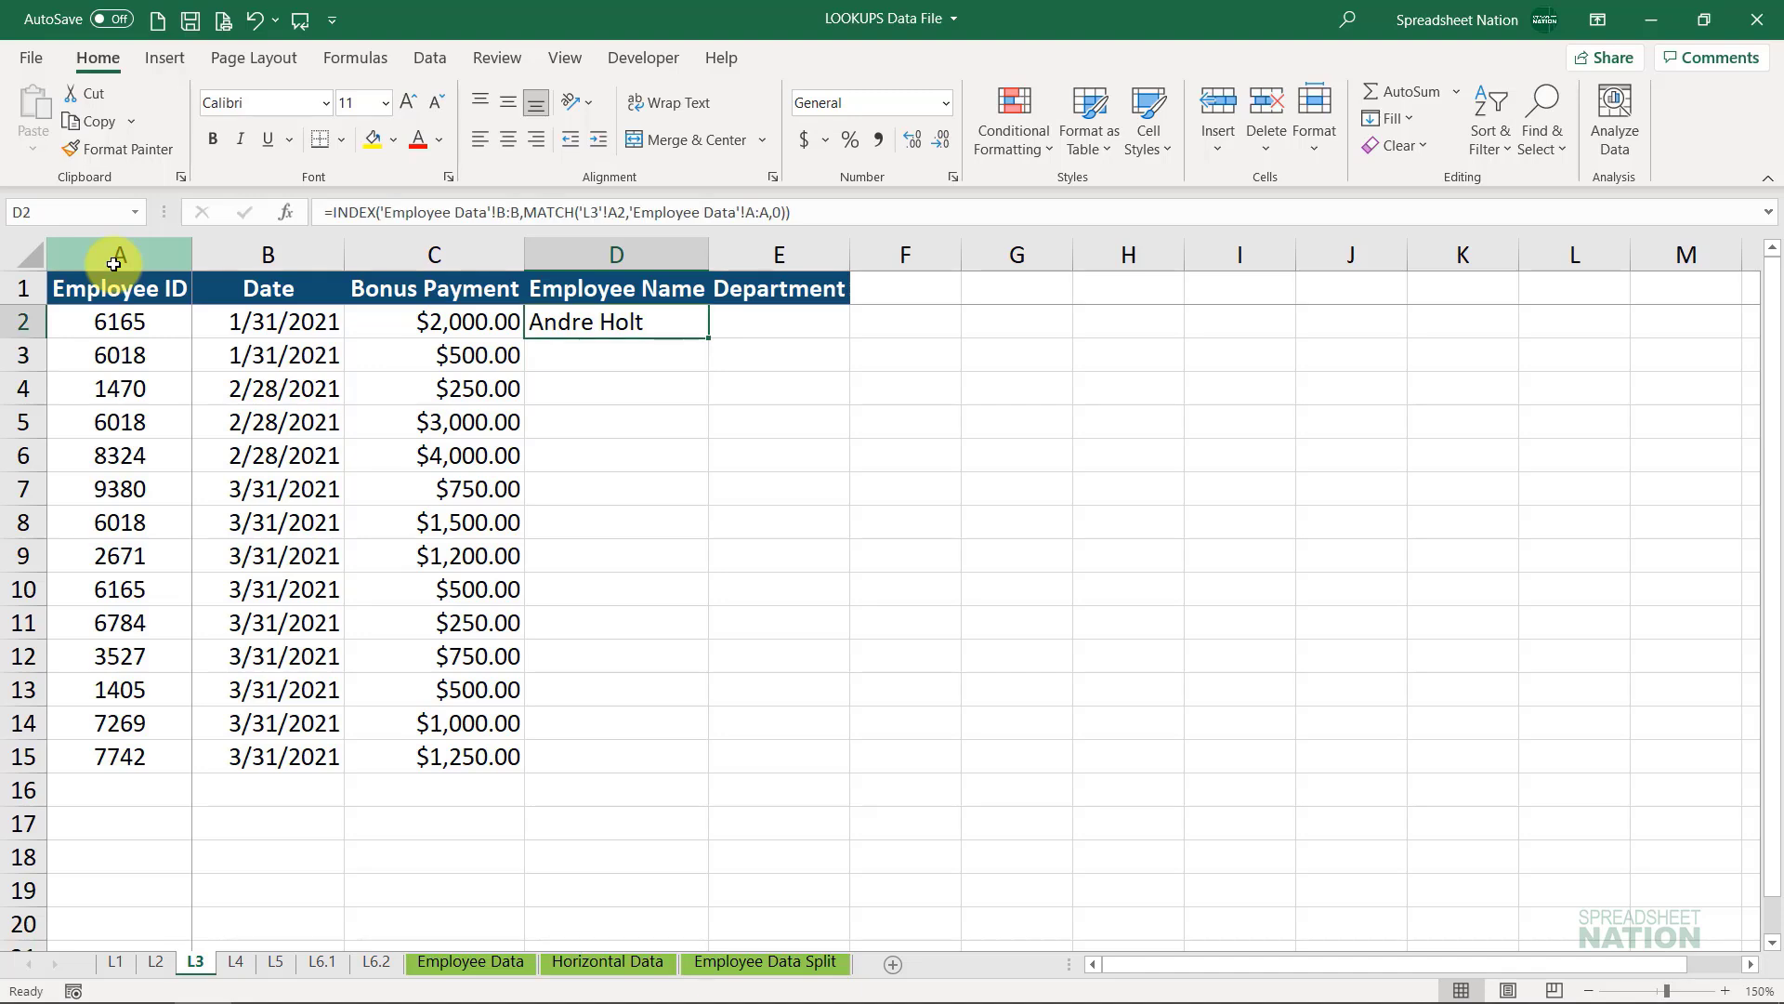
Anchor D2's lookup references as 'L3'!$A2 and 'Employee Data'!$A:$A
{"action": "double_click", "coordinate": [627, 330]}
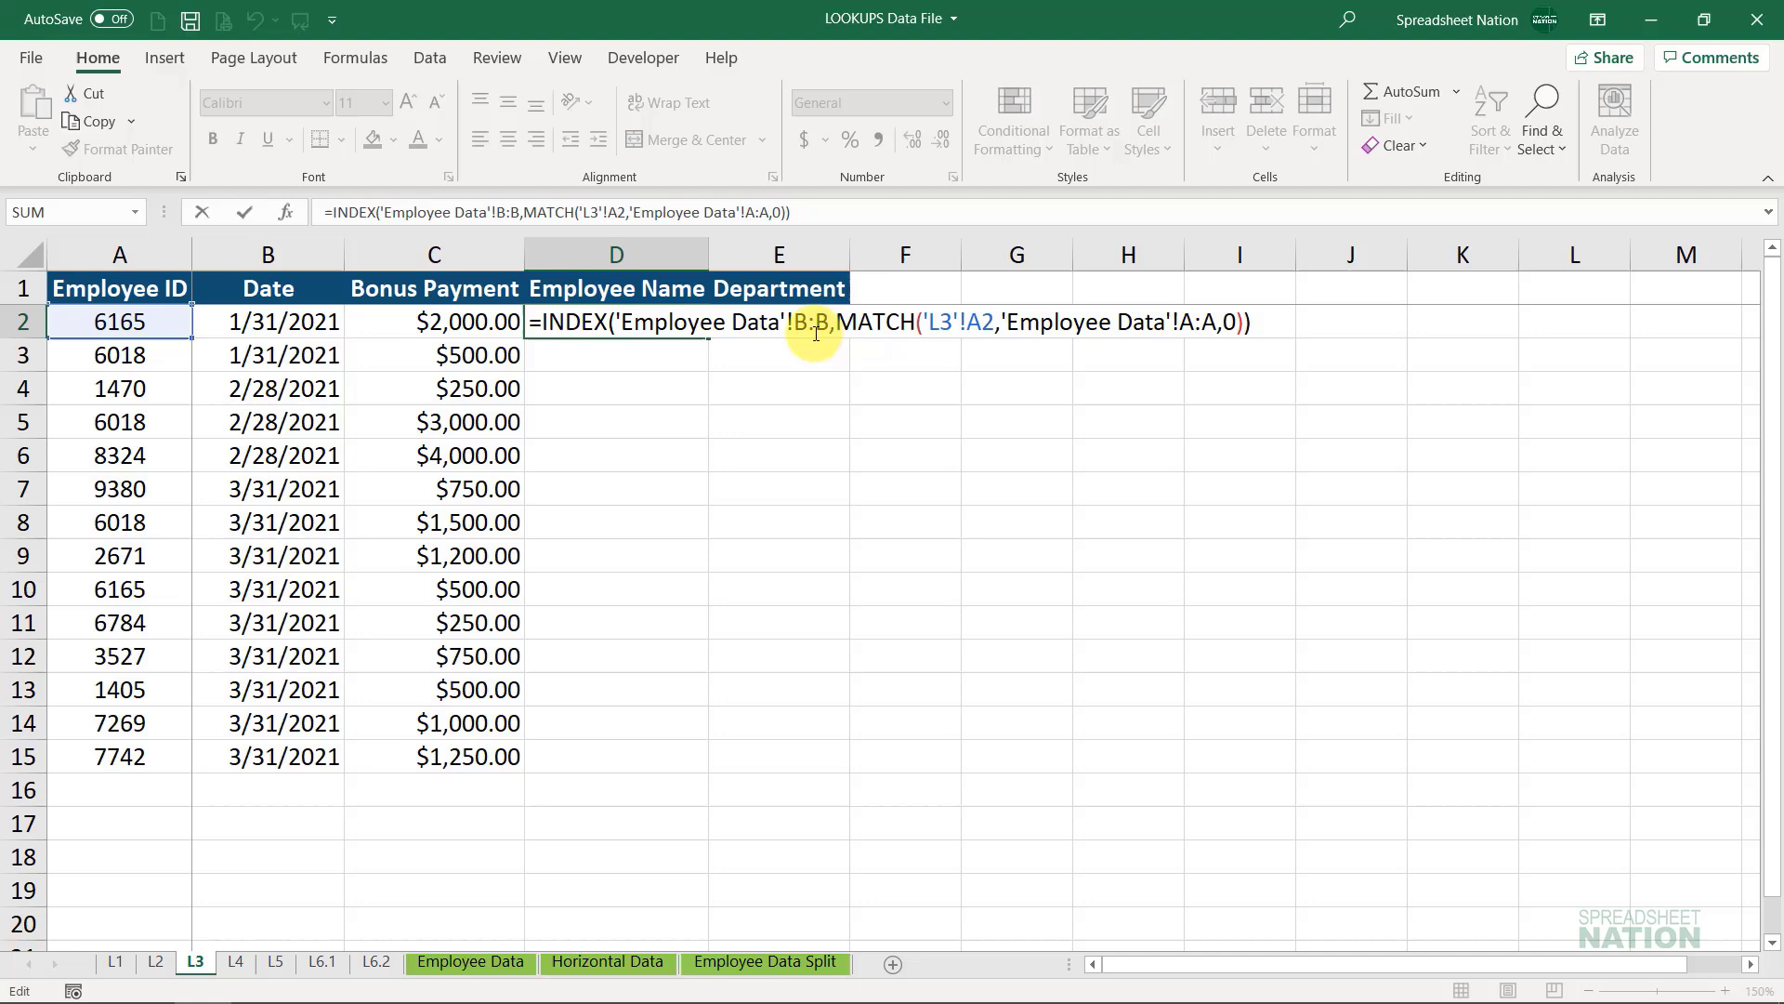
{"action": "left_click", "coordinate": [966, 321]}
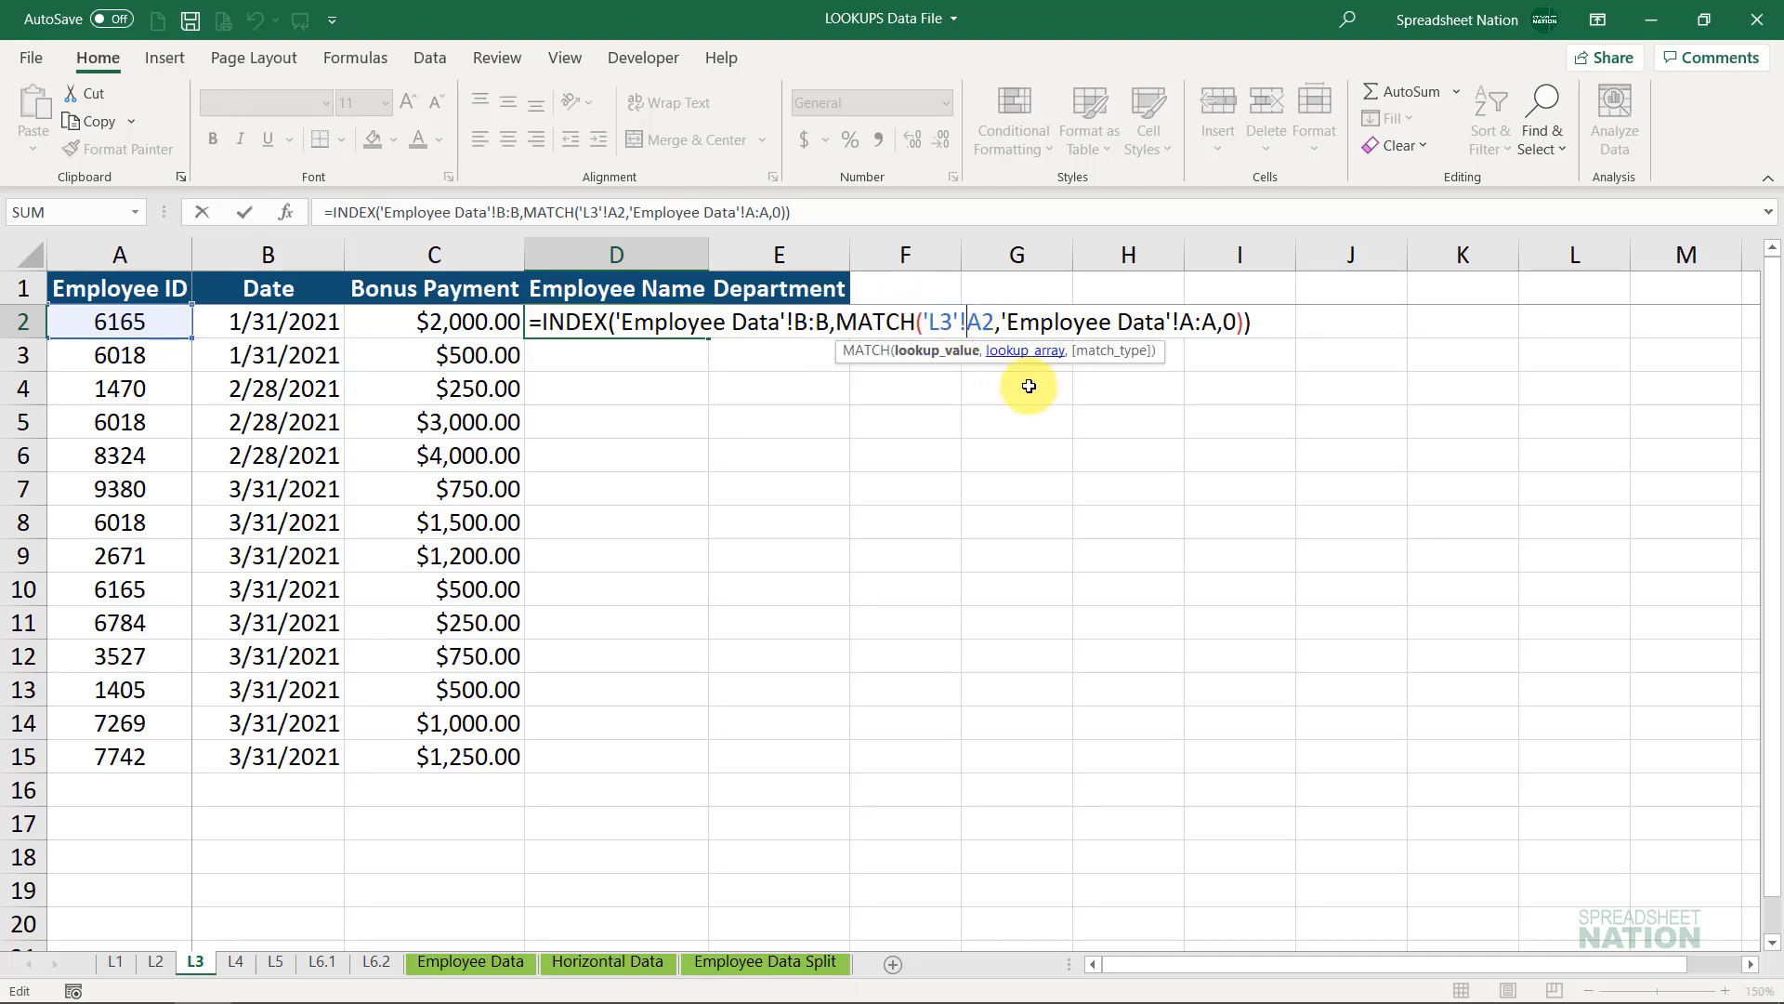
{"action": "key", "text": "F4"}
{"action": "key", "text": "F4"}
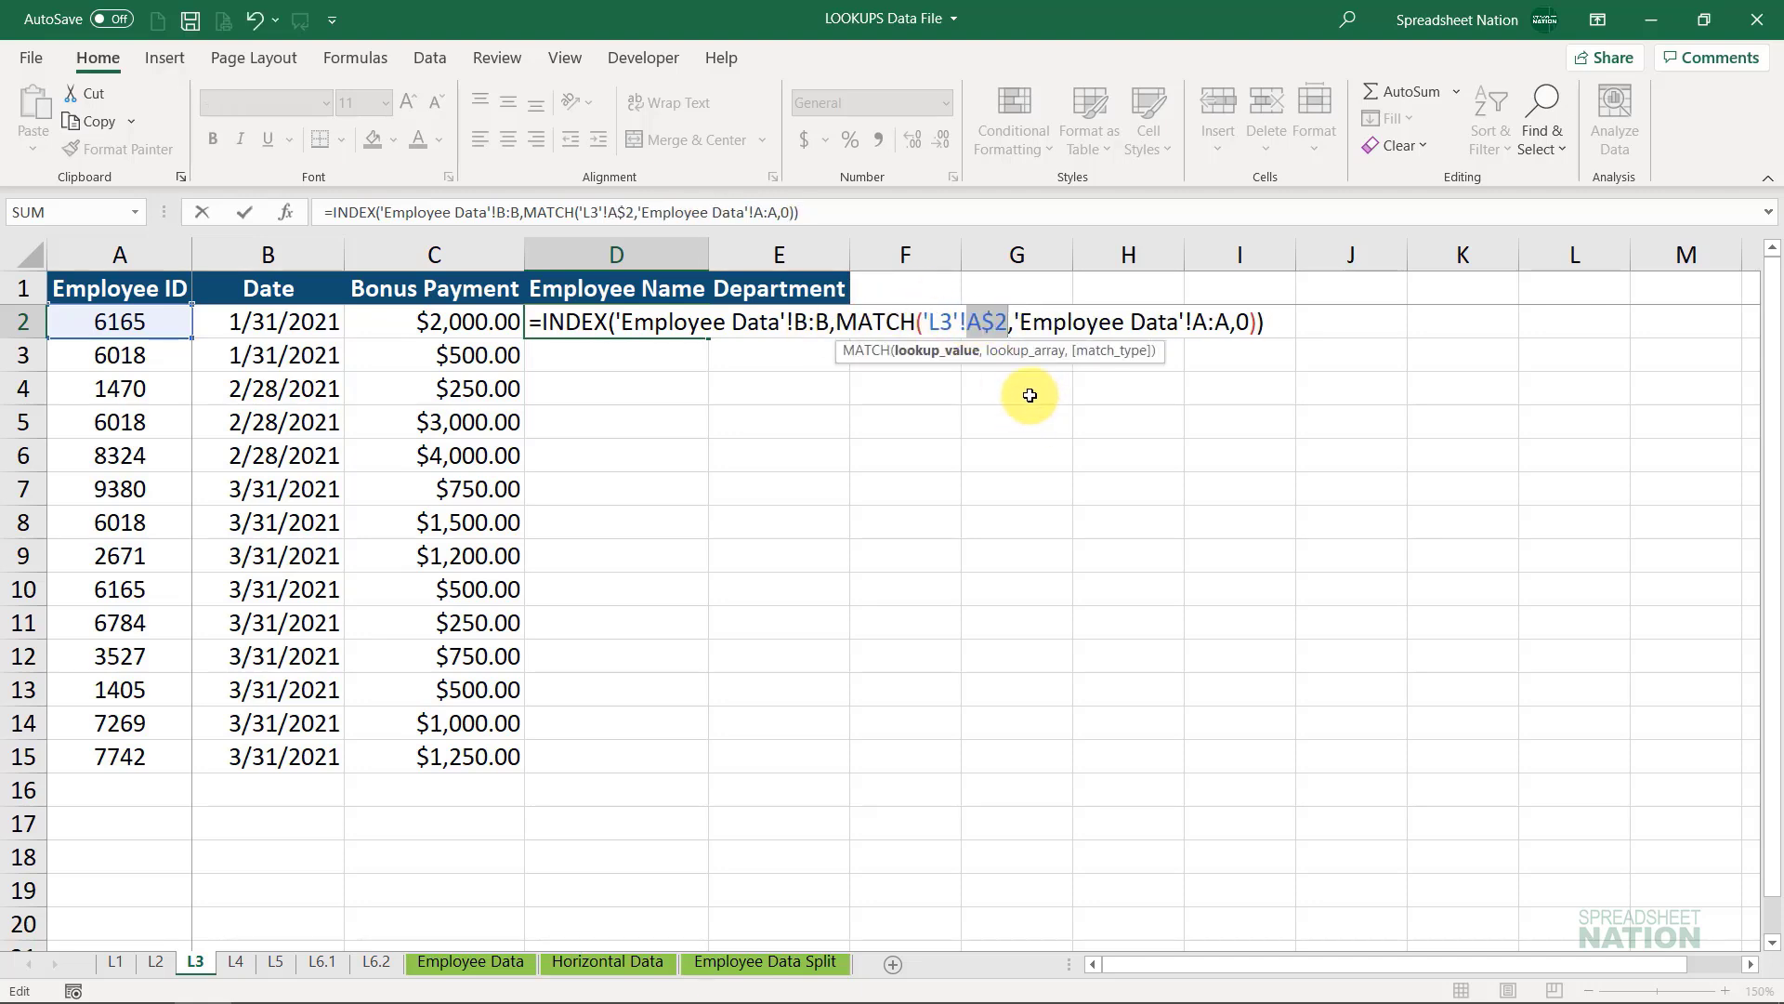
{"action": "key", "text": "F4"}
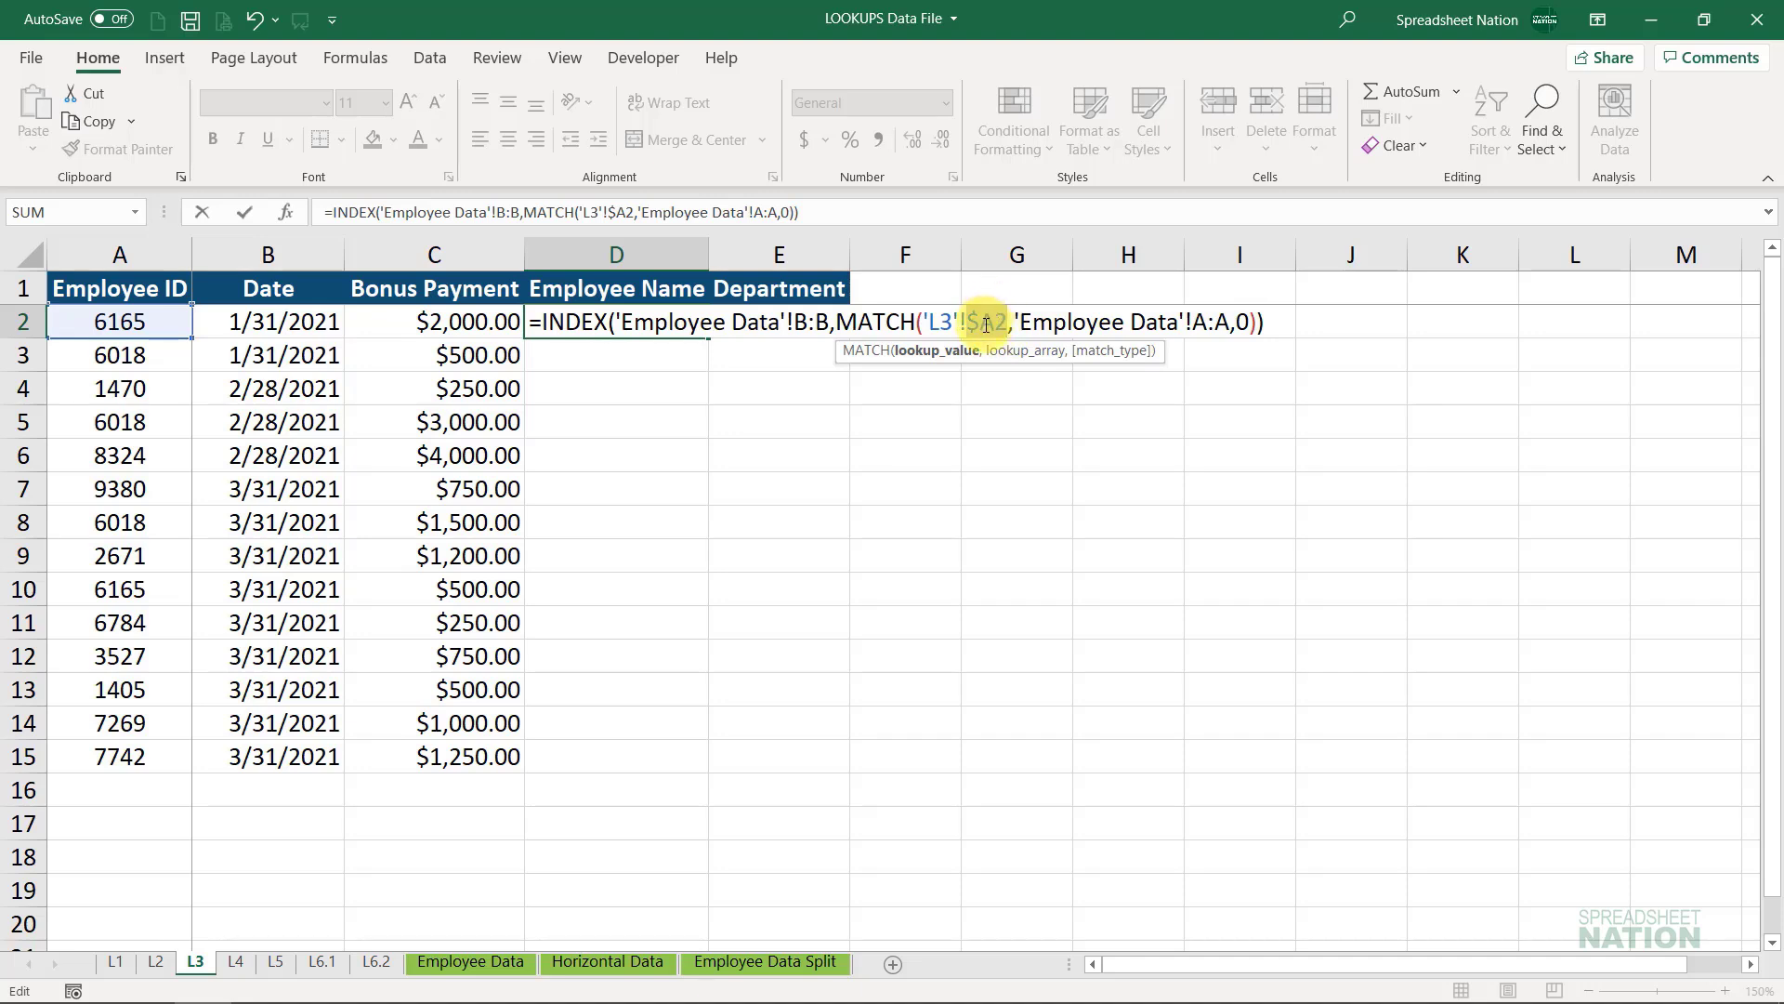
{"action": "left_click", "coordinate": [1216, 321]}
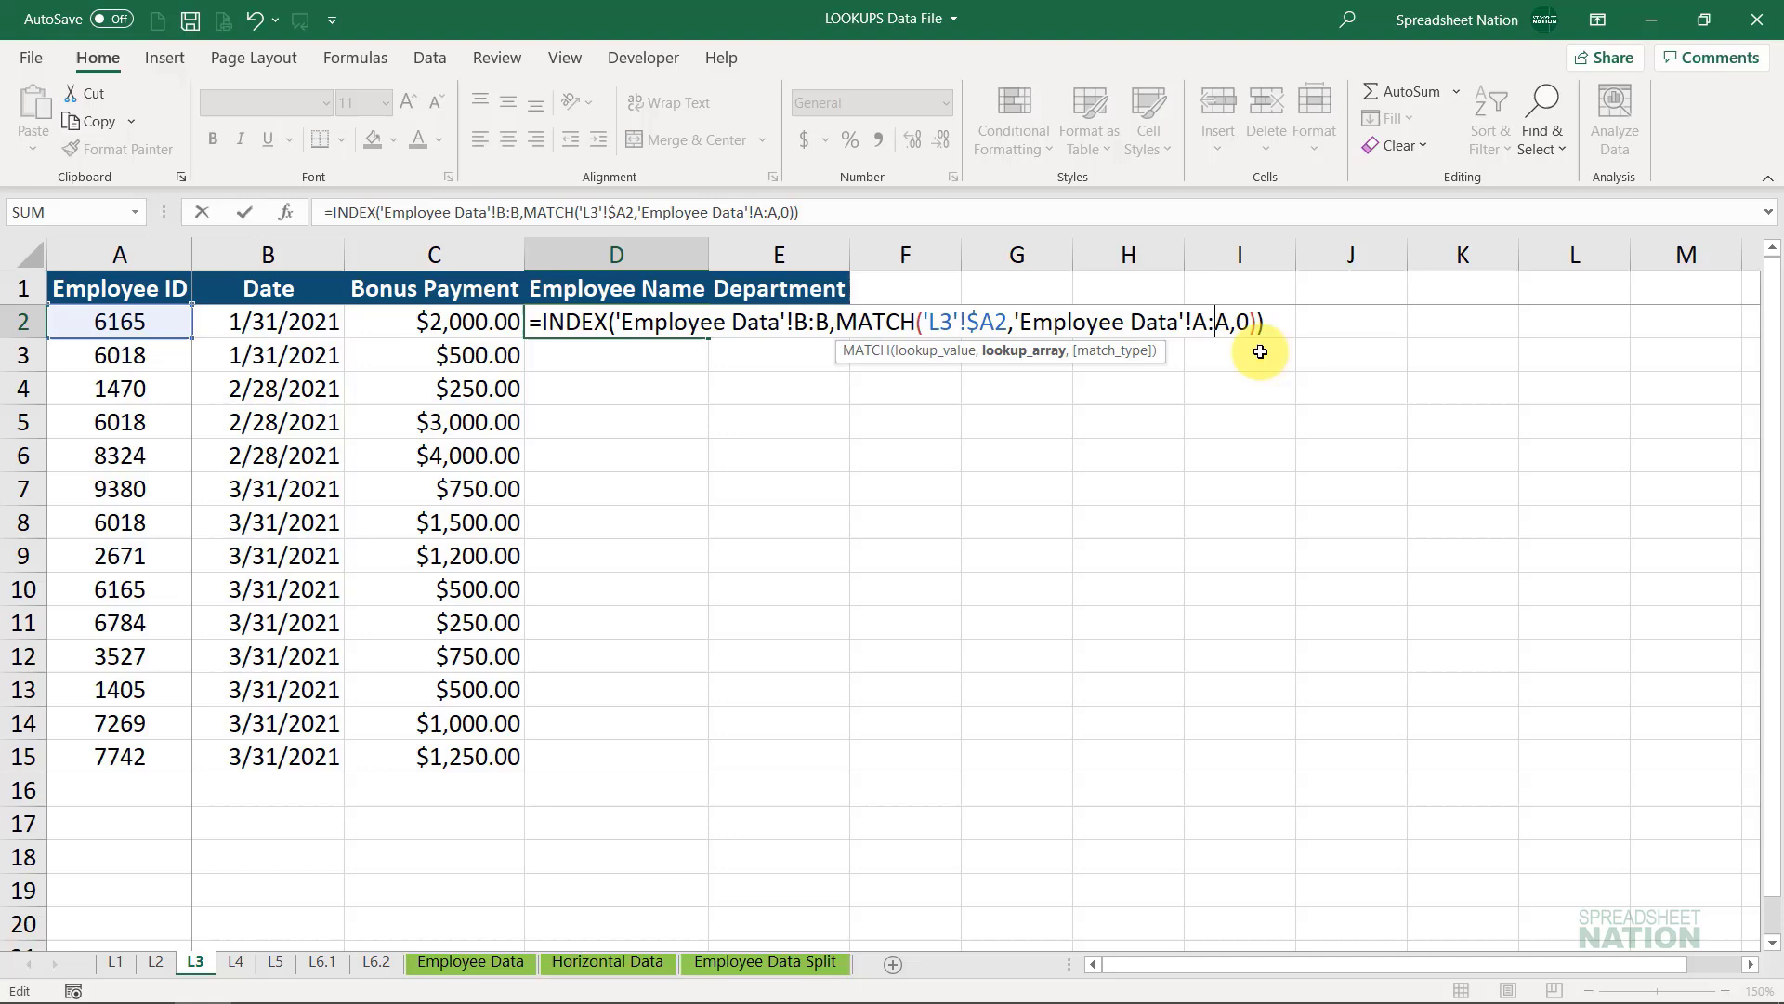
{"action": "key", "text": "F4"}
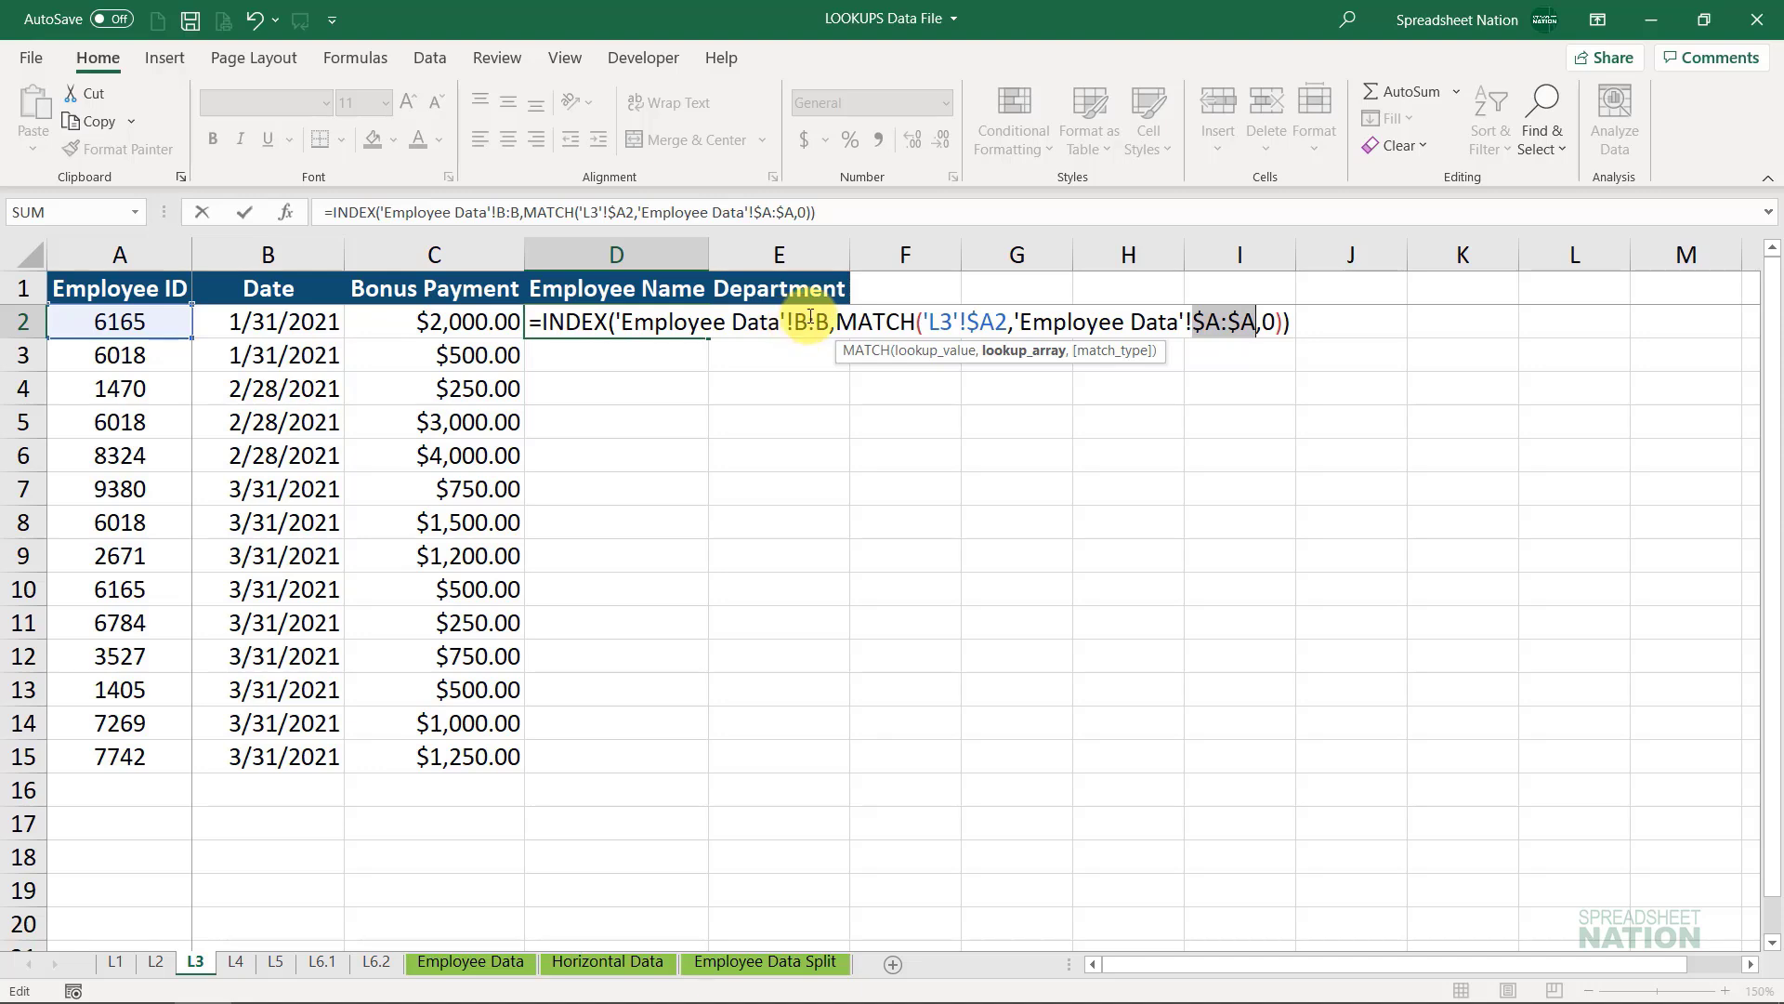
{"action": "key", "text": "Return"}
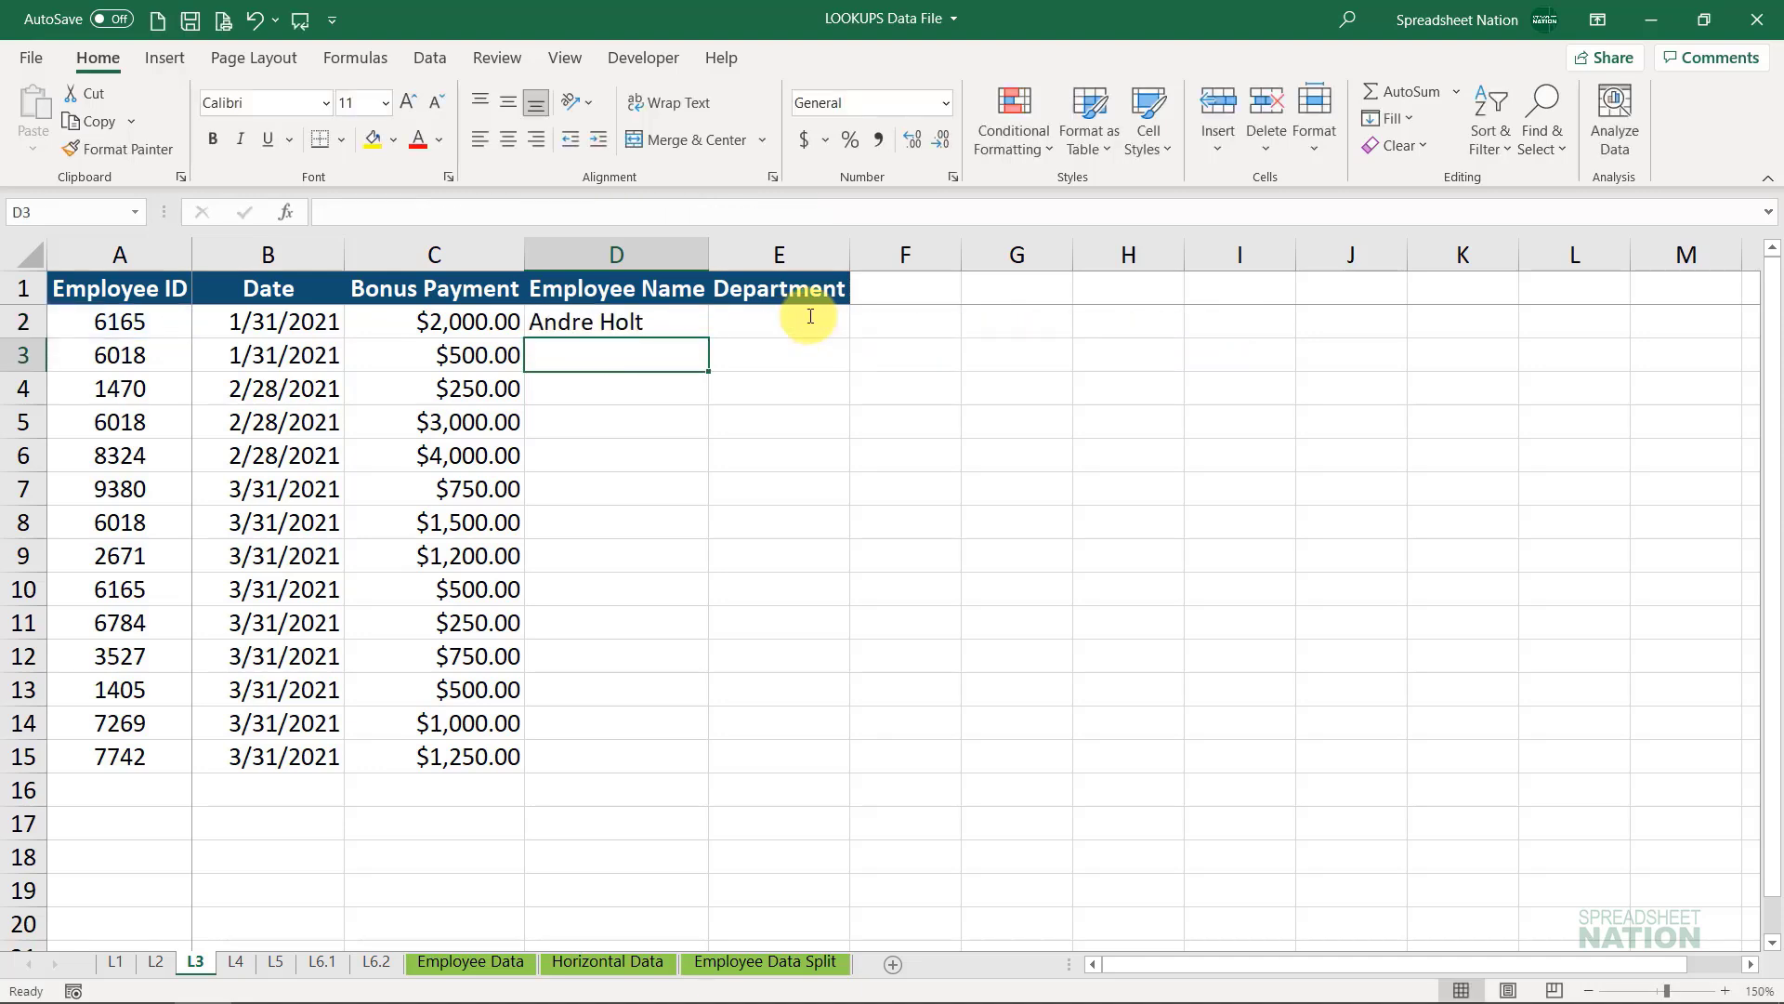
Copy D2's lookup formula across into E2 and F2
{"action": "left_click", "coordinate": [704, 327]}
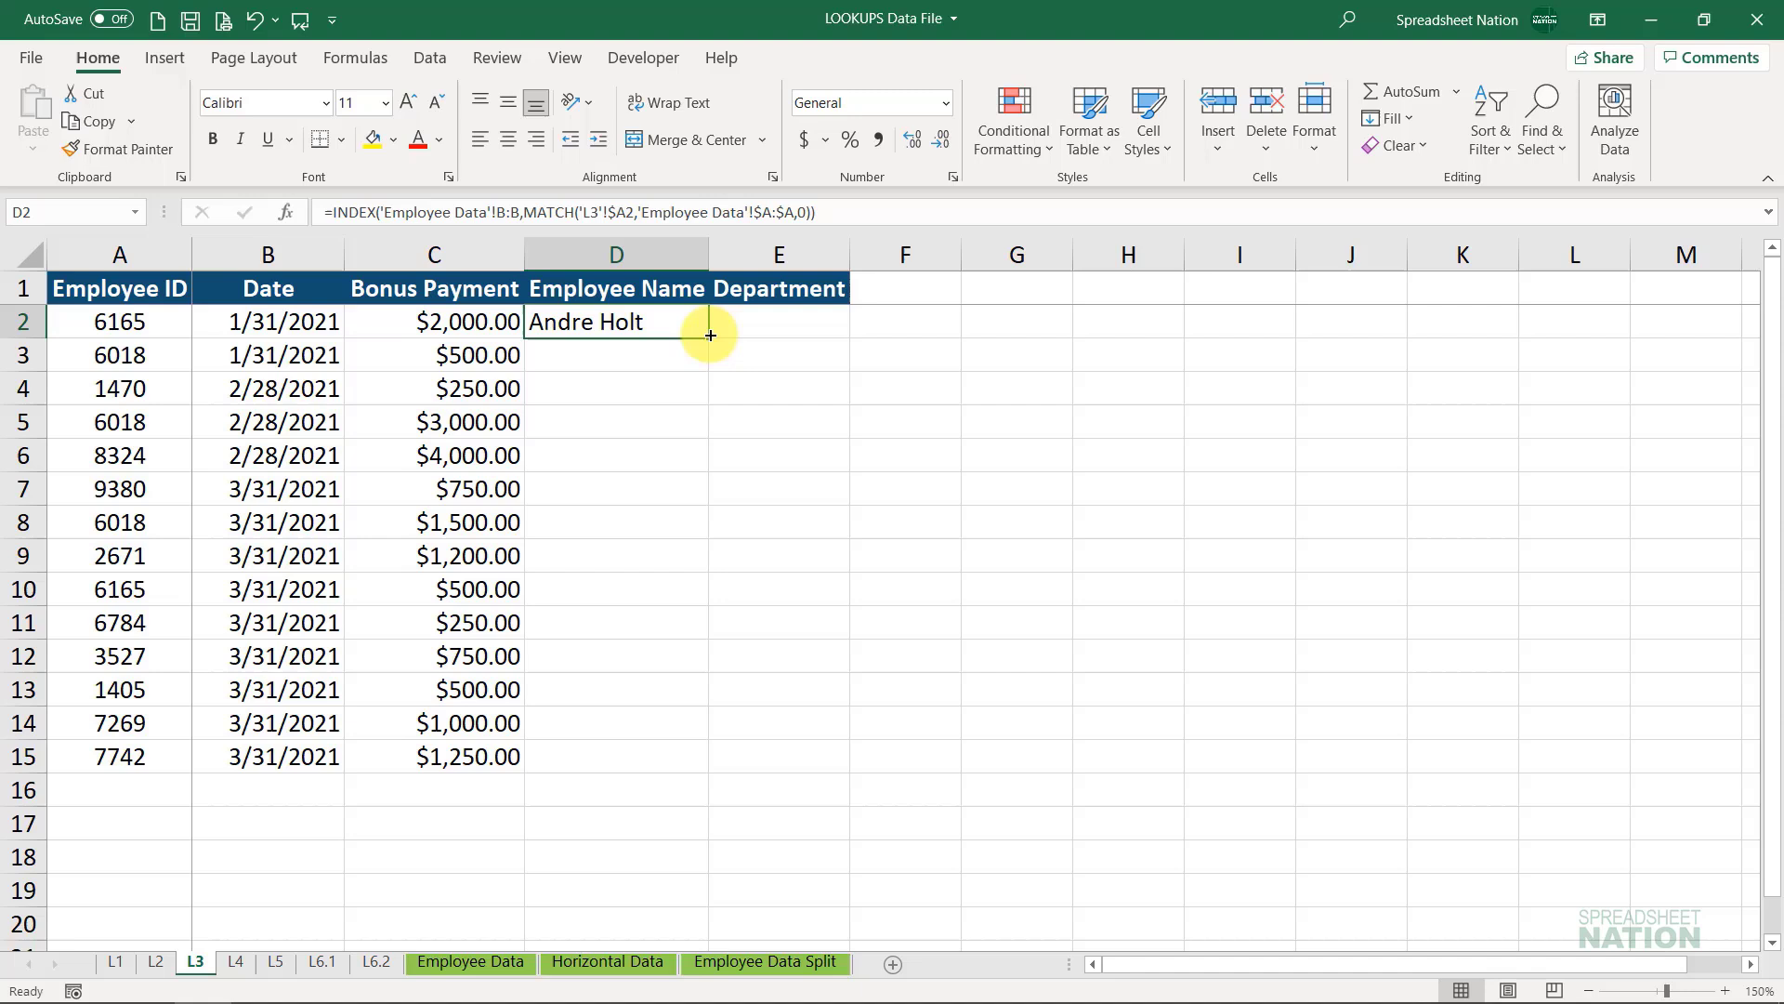
{"action": "left_click_drag", "start_coordinate": [707, 336], "coordinate": [925, 326]}
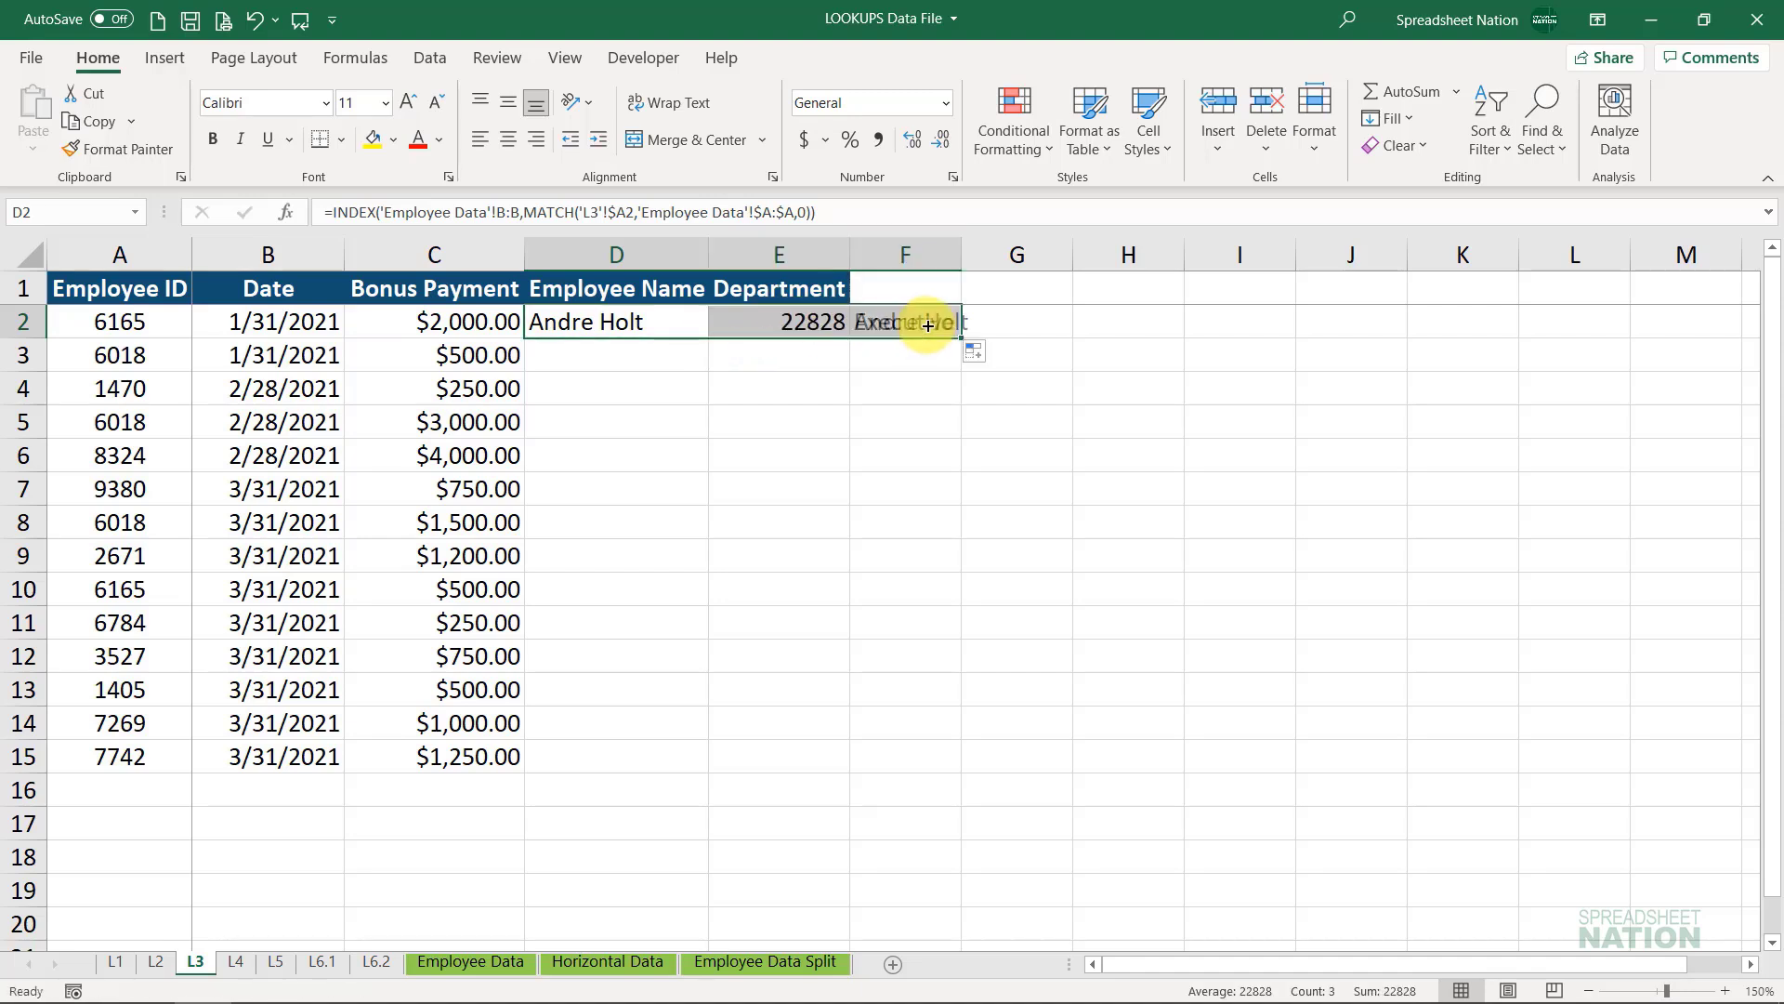
{"action": "double_click", "coordinate": [816, 323]}
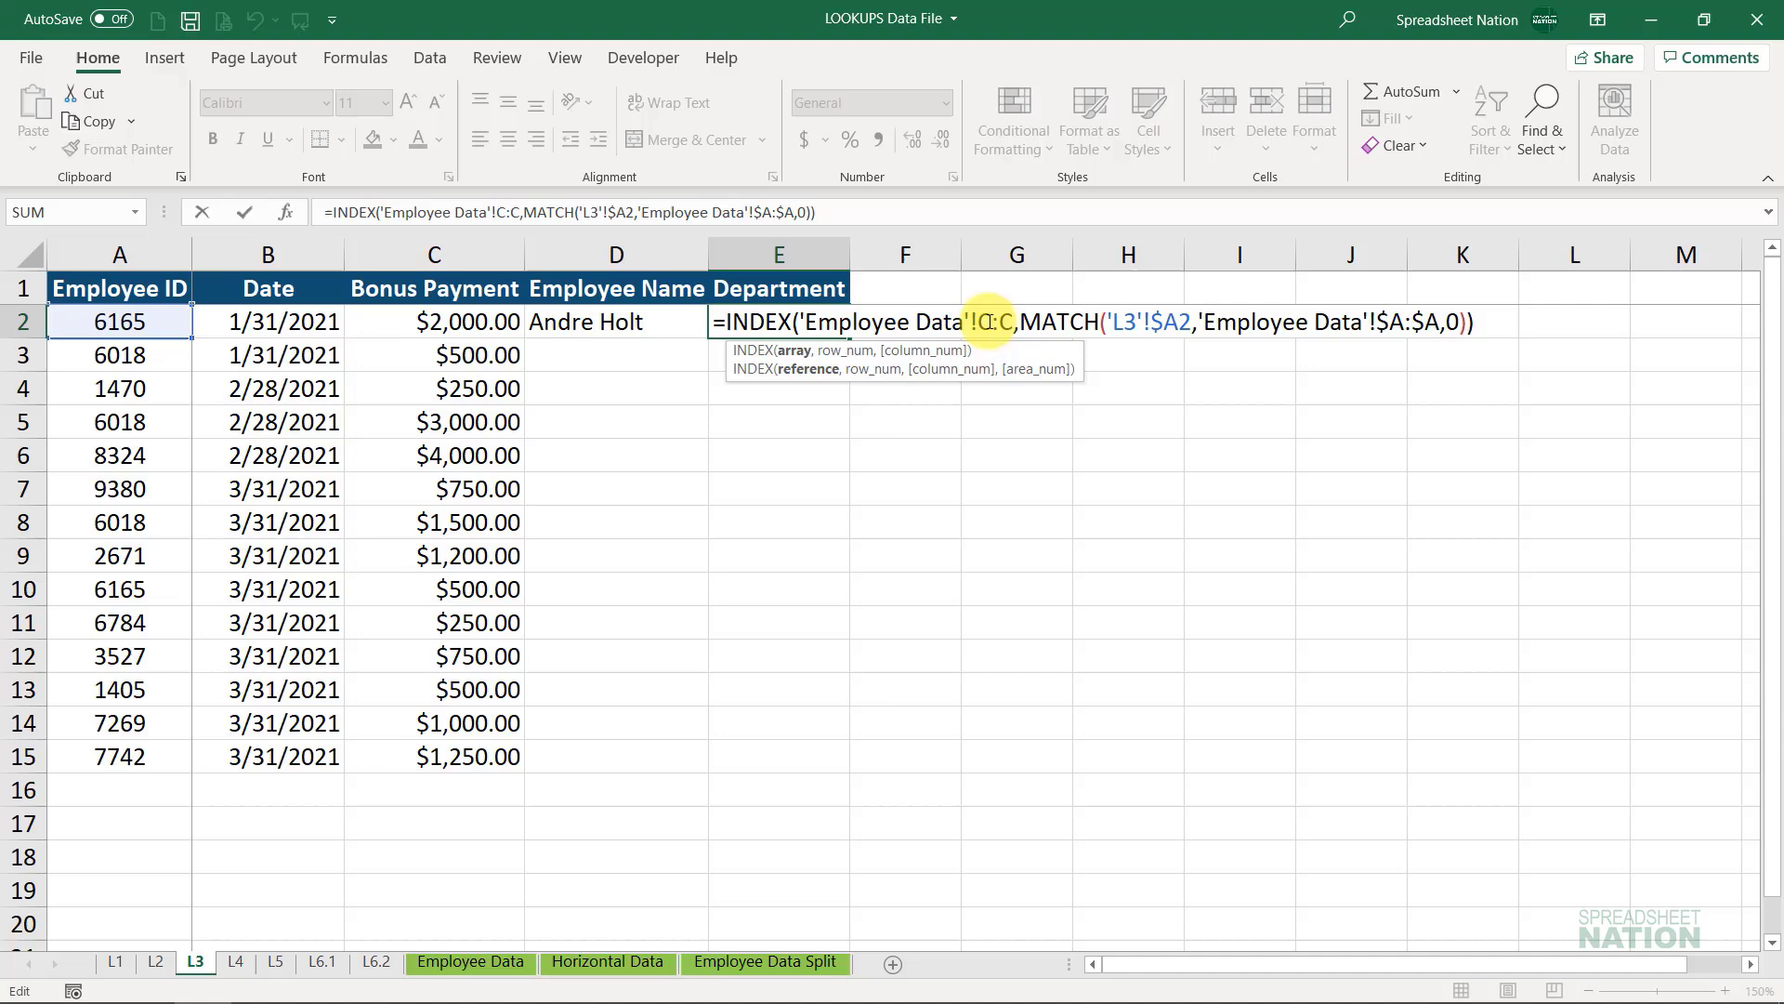
{"action": "key", "text": "Escape"}
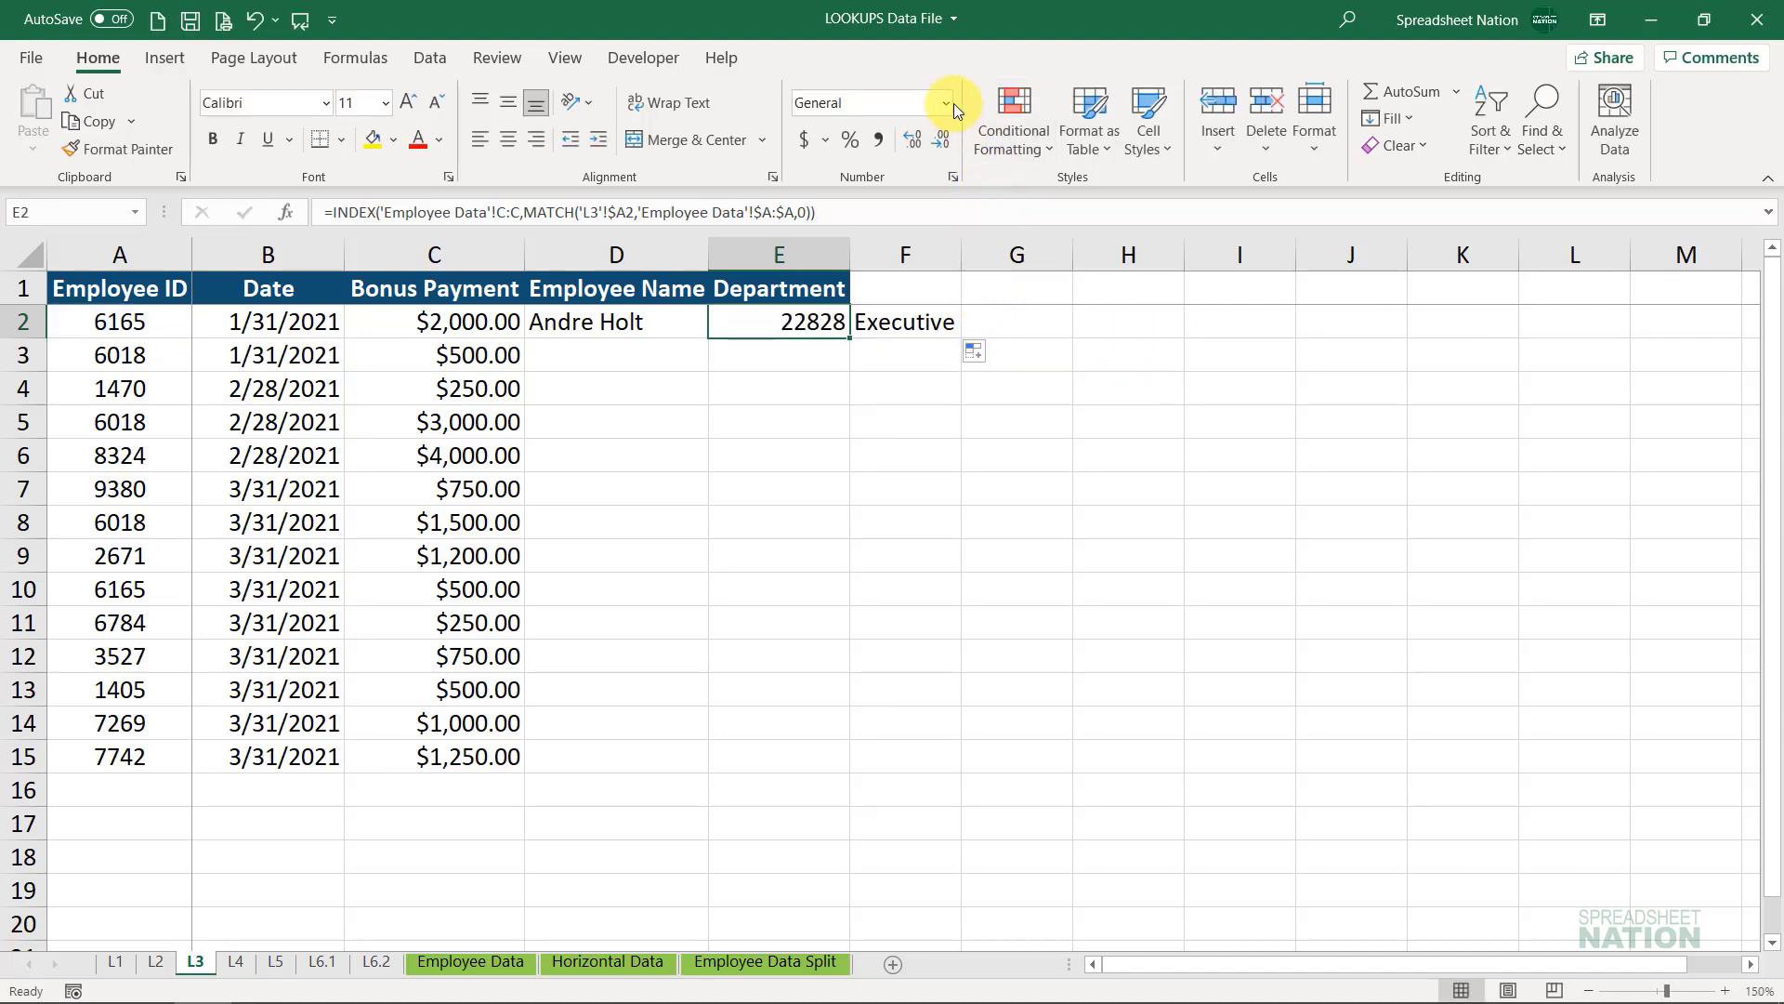
Format E2 as Short Date so it shows 7/1/1962
{"action": "left_click", "coordinate": [946, 103]}
{"action": "left_click", "coordinate": [873, 375]}
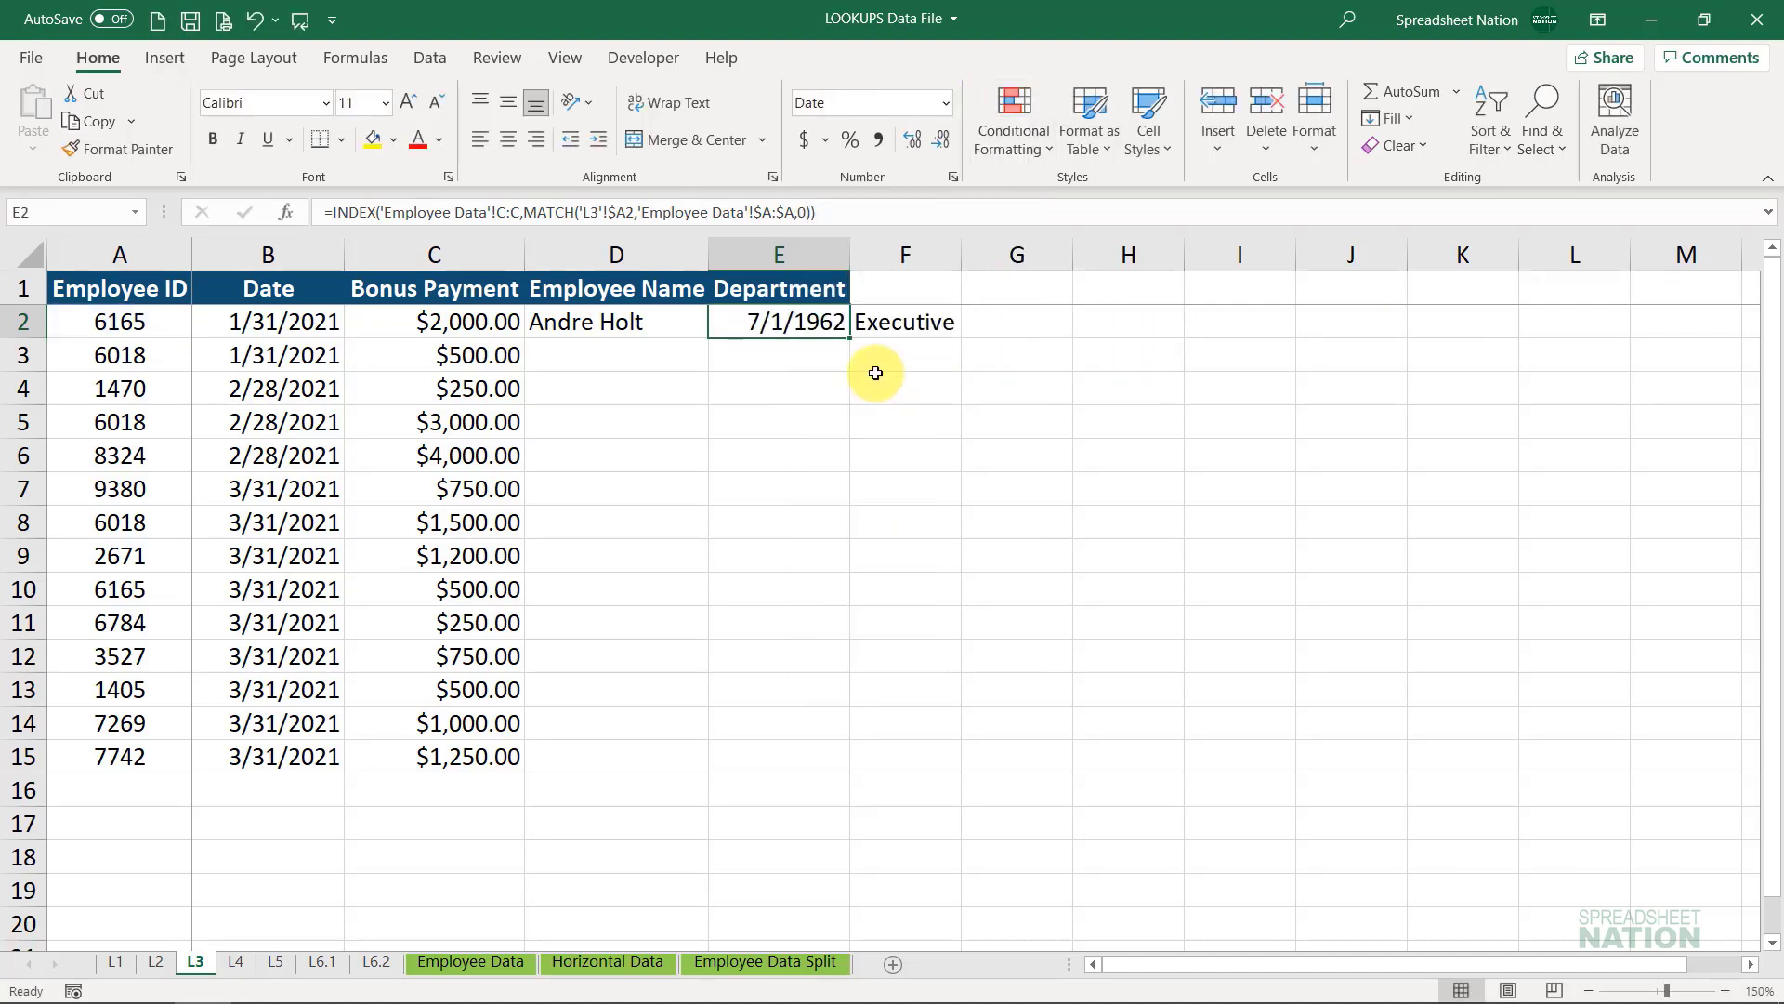
{"action": "double_click", "coordinate": [927, 321]}
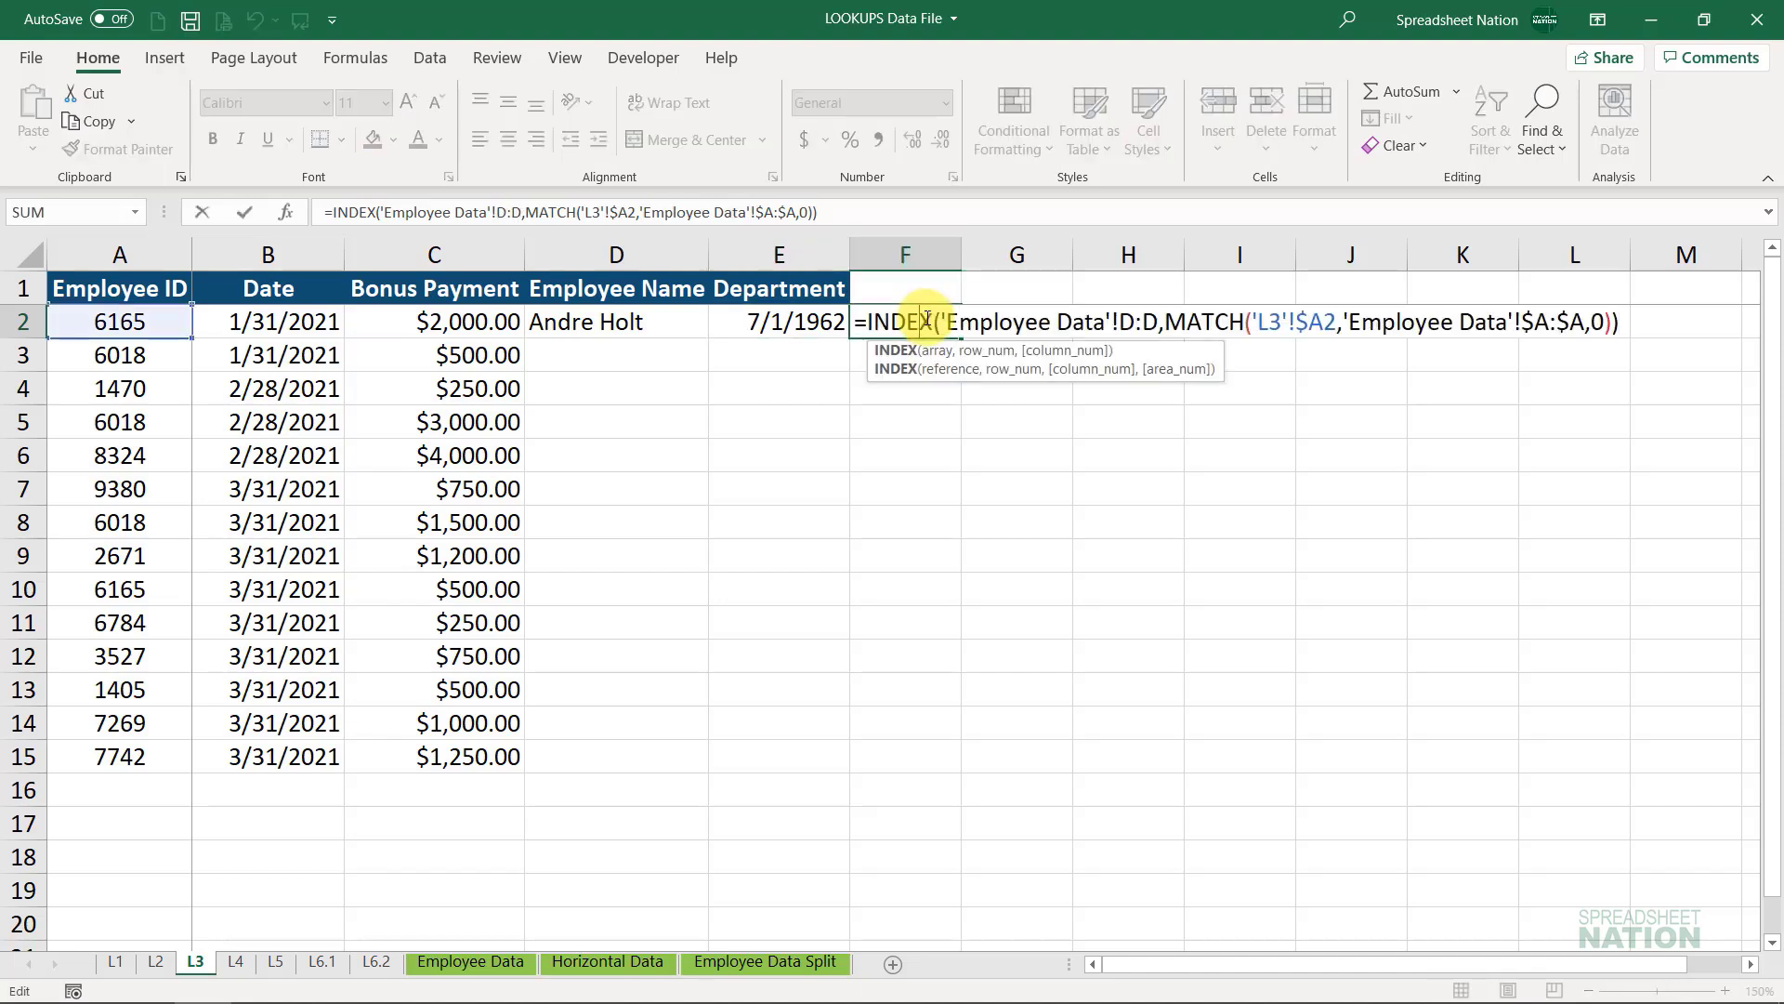
{"action": "key", "text": "Escape"}
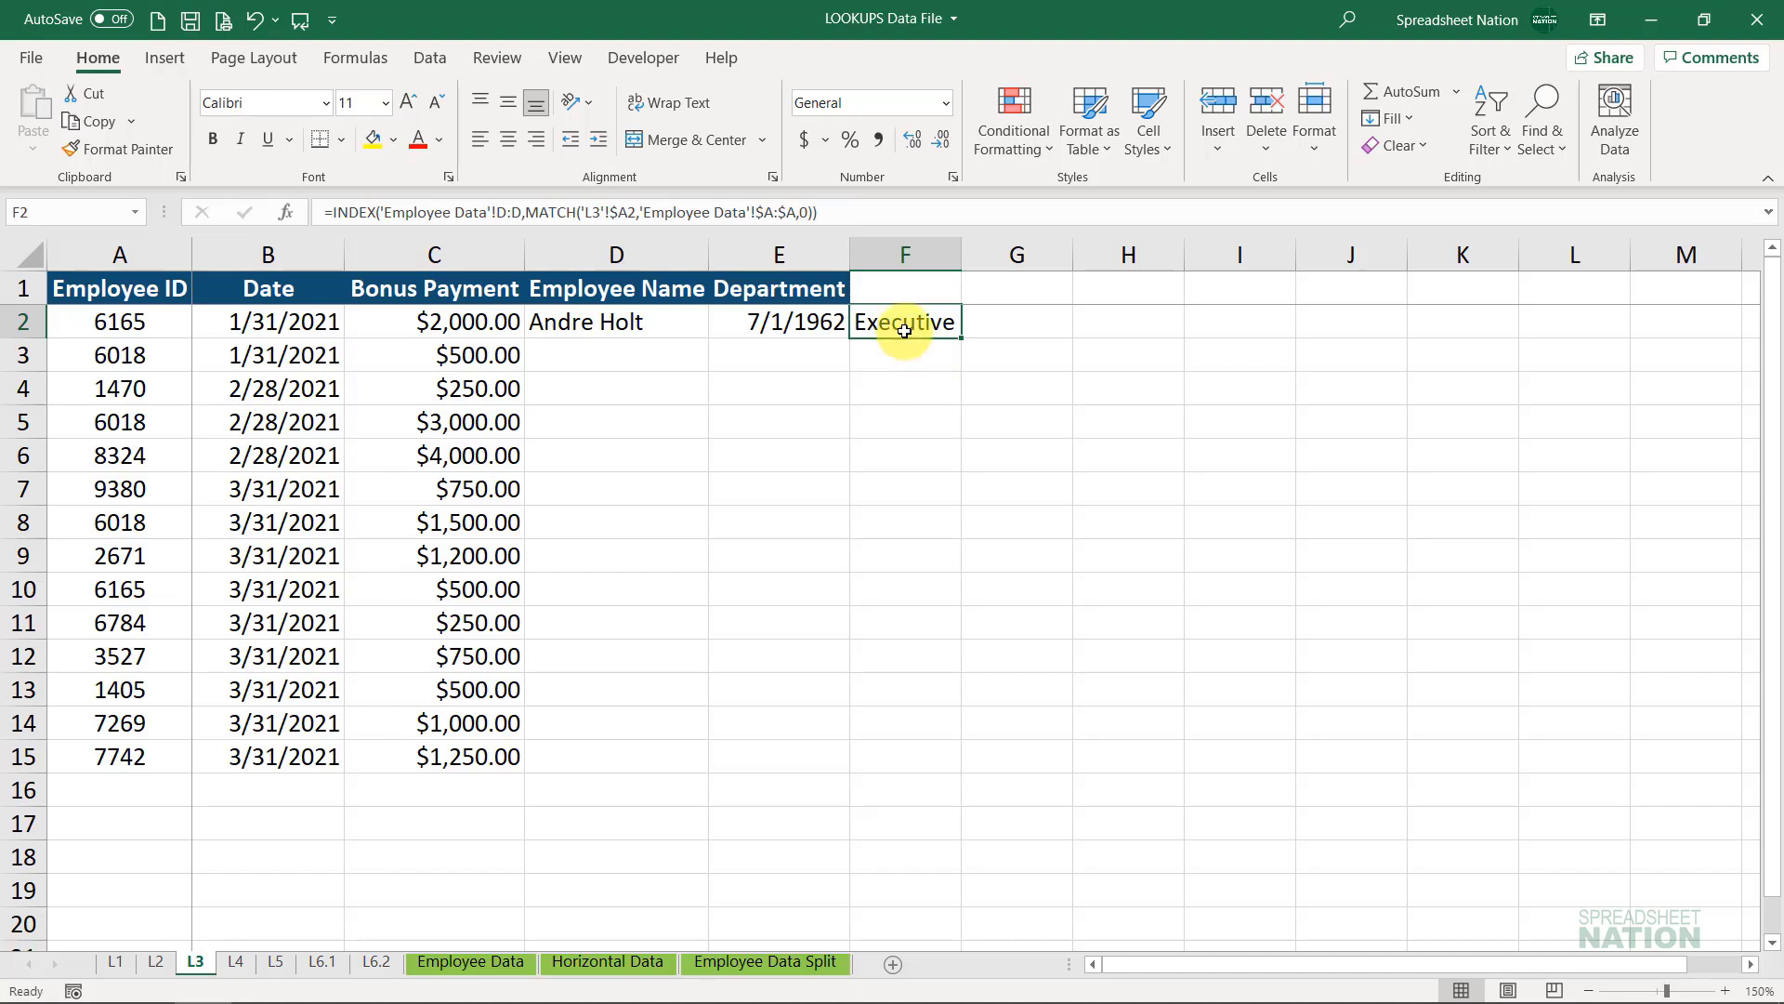
{"action": "left_click", "coordinate": [476, 969]}
{"action": "left_click", "coordinate": [531, 260]}
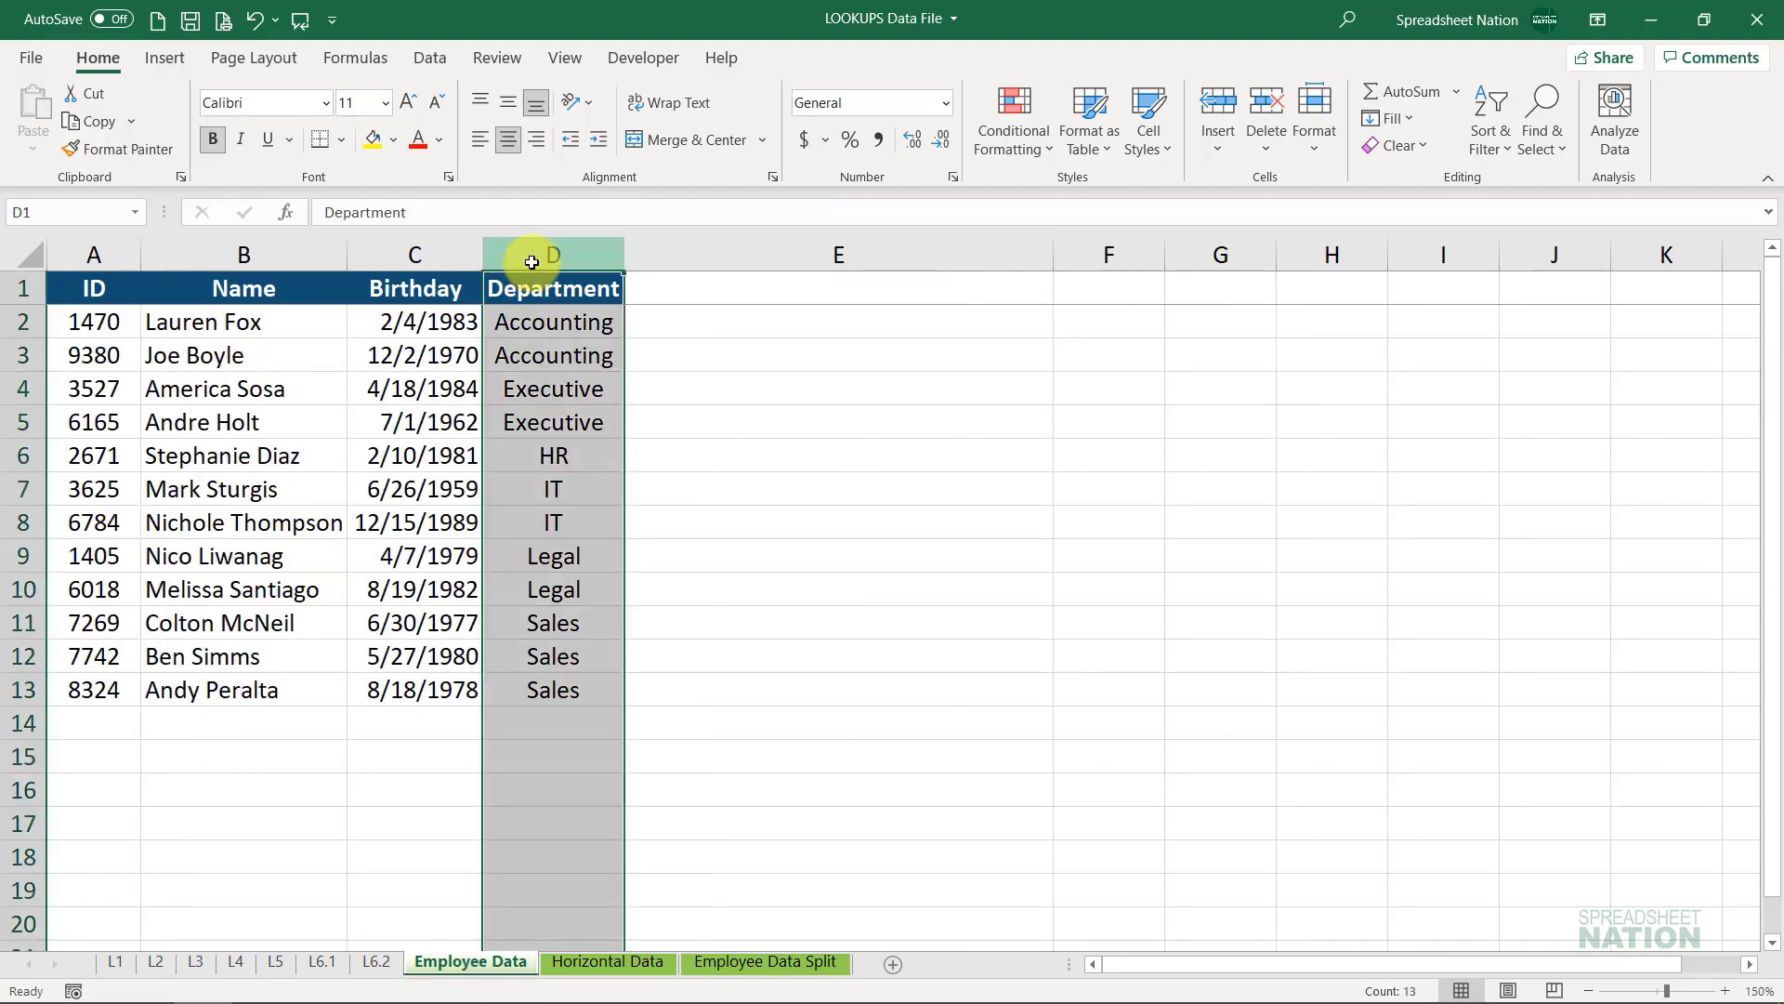
{"action": "key", "text": "ctrl+plus"}
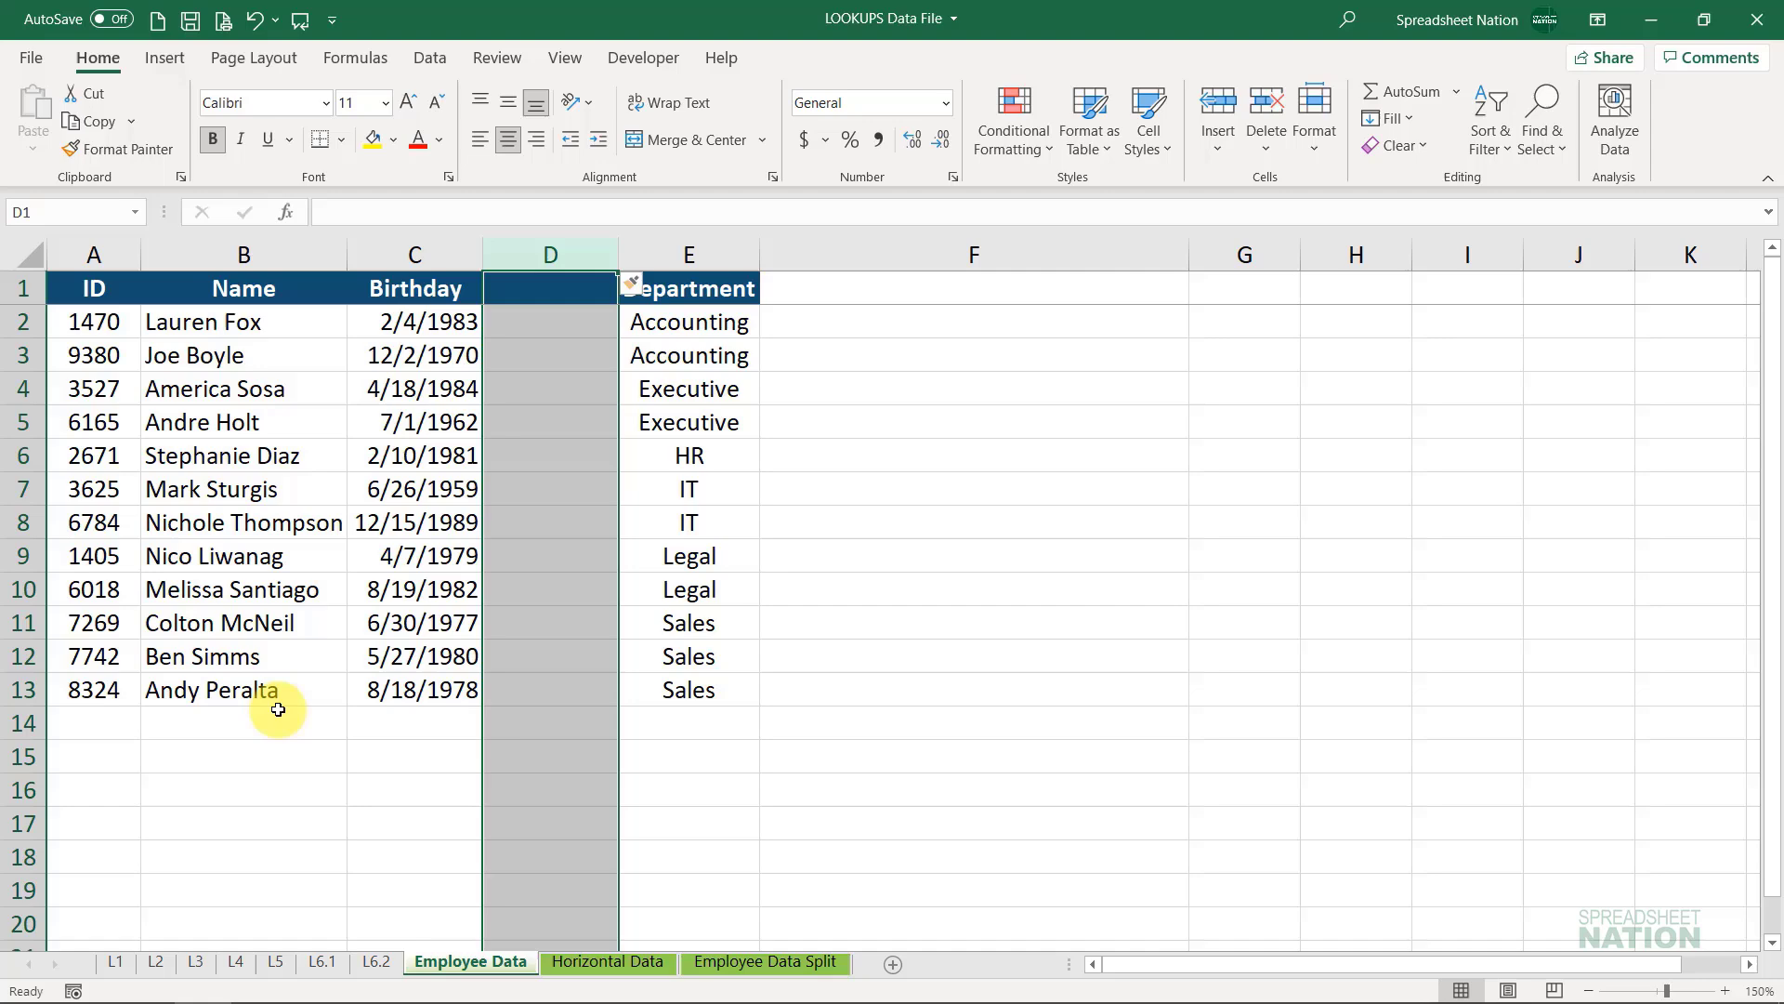
{"action": "left_click", "coordinate": [198, 962]}
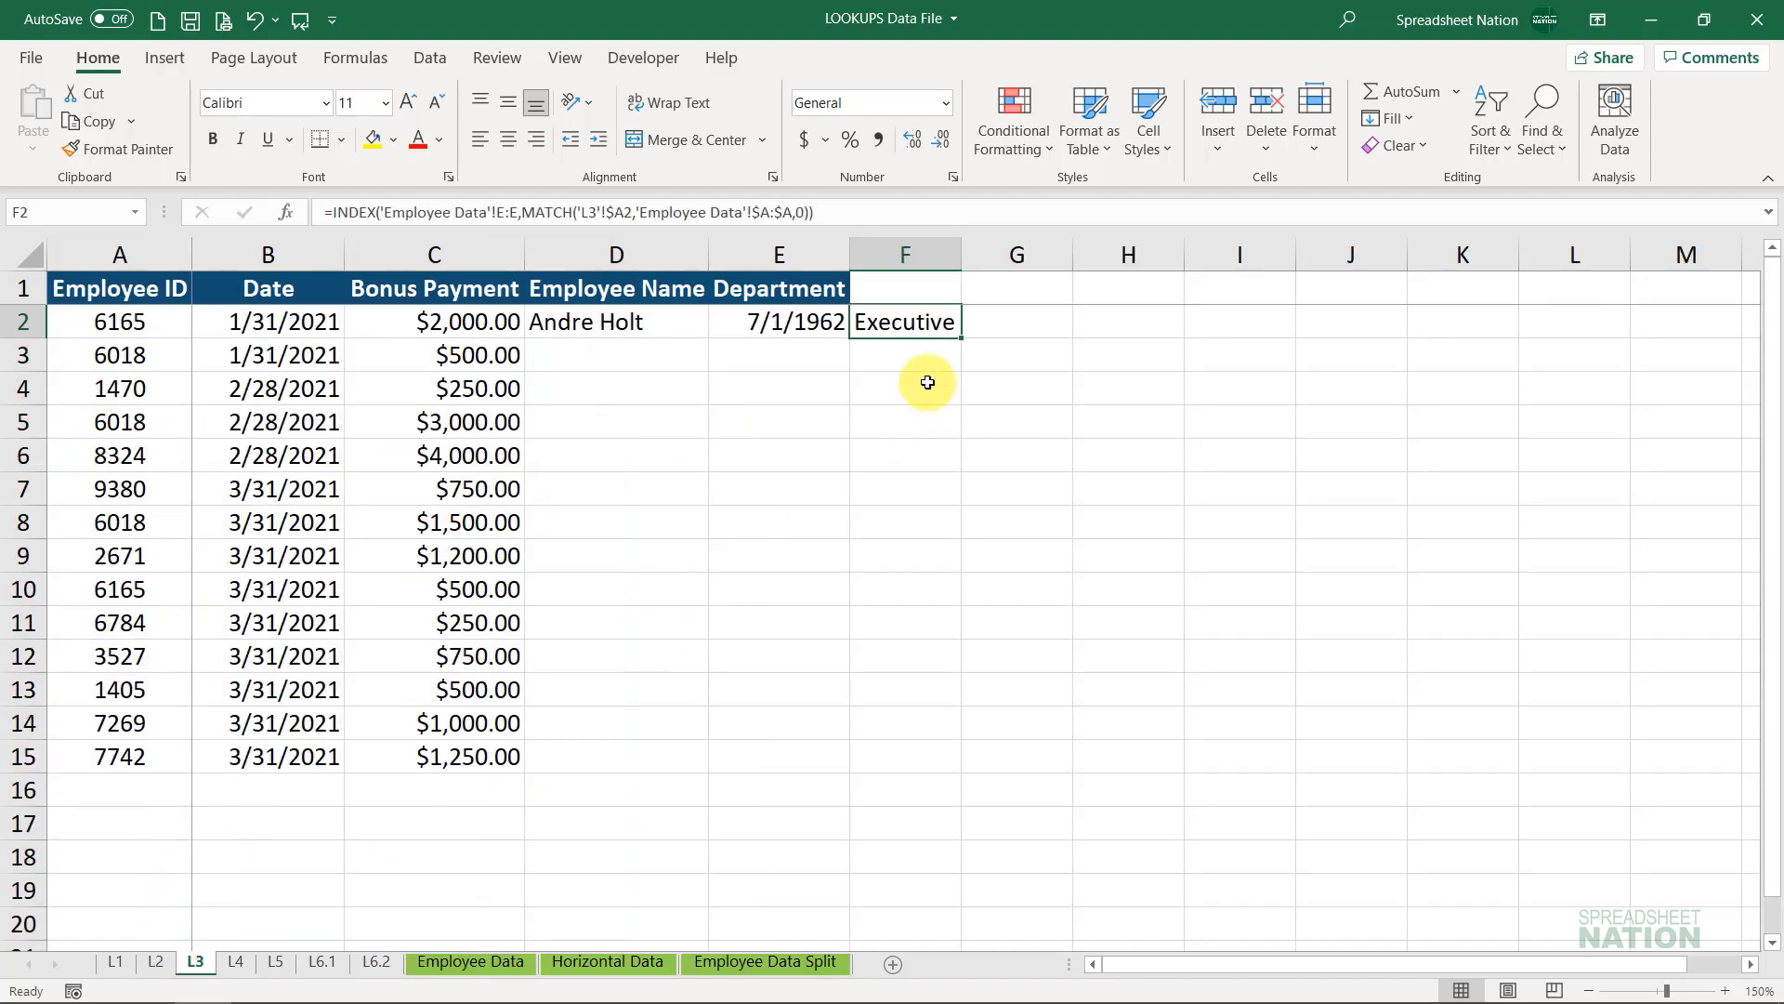
{"action": "double_click", "coordinate": [899, 317]}
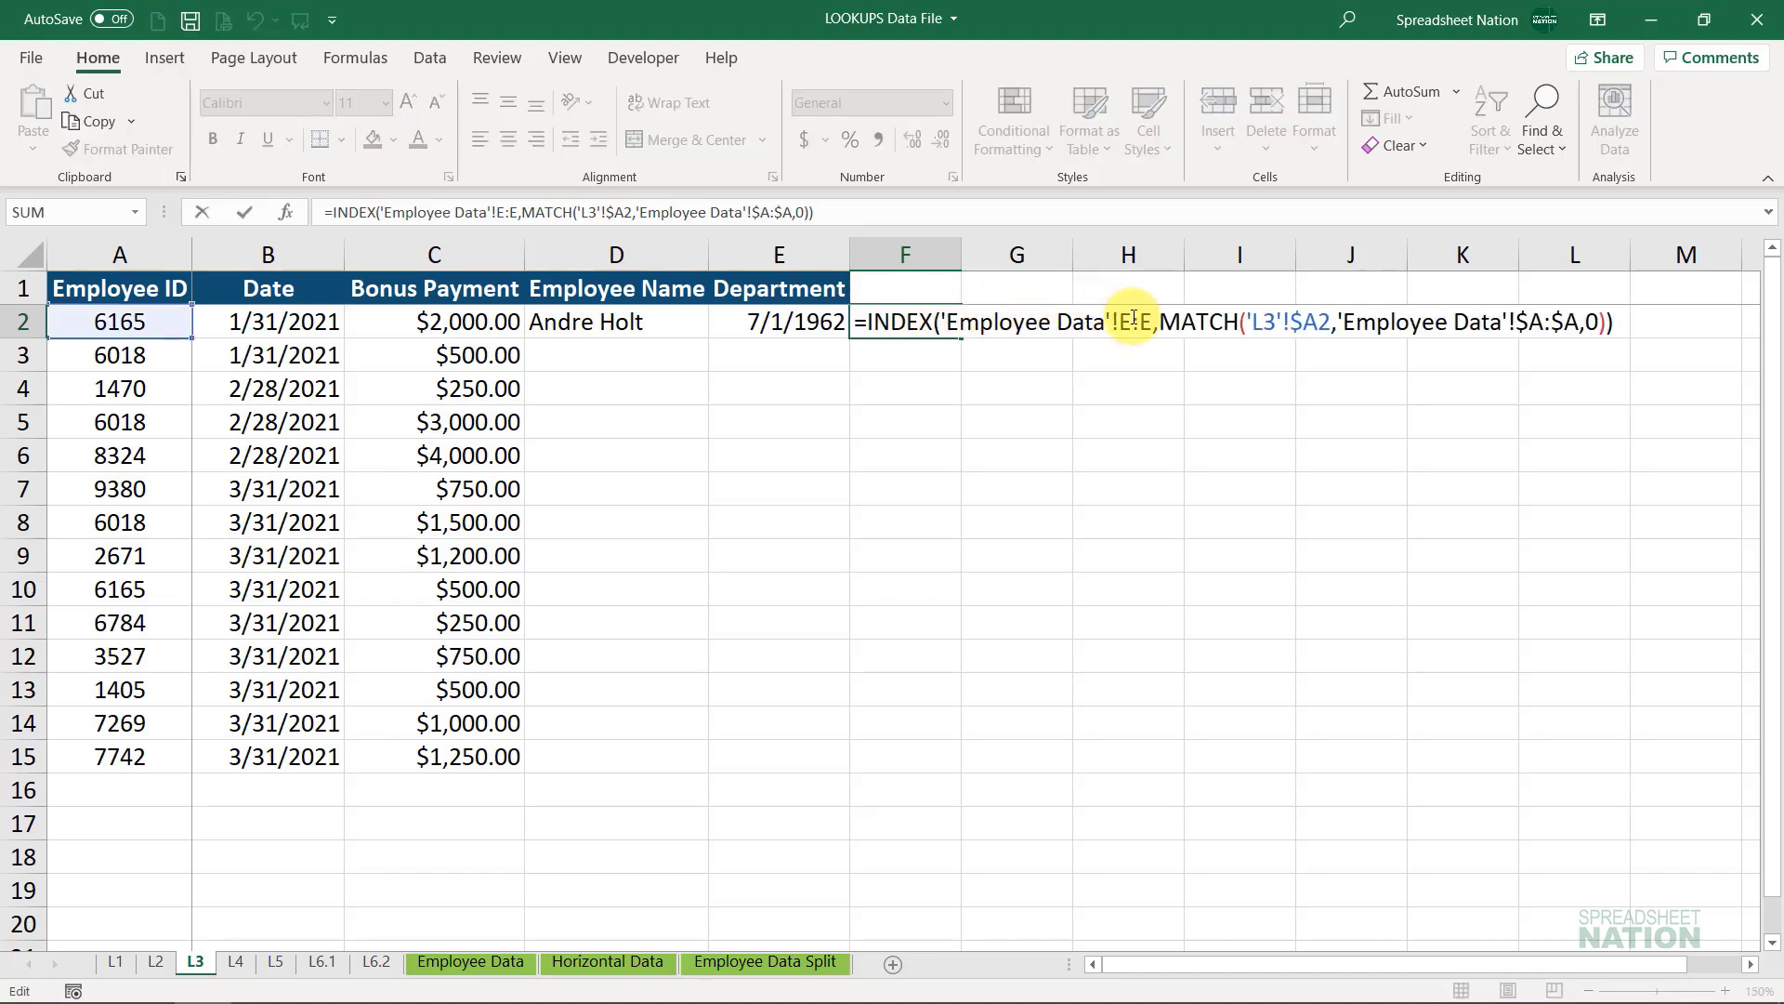
{"action": "left_click_drag", "start_coordinate": [1118, 321], "coordinate": [1153, 322]}
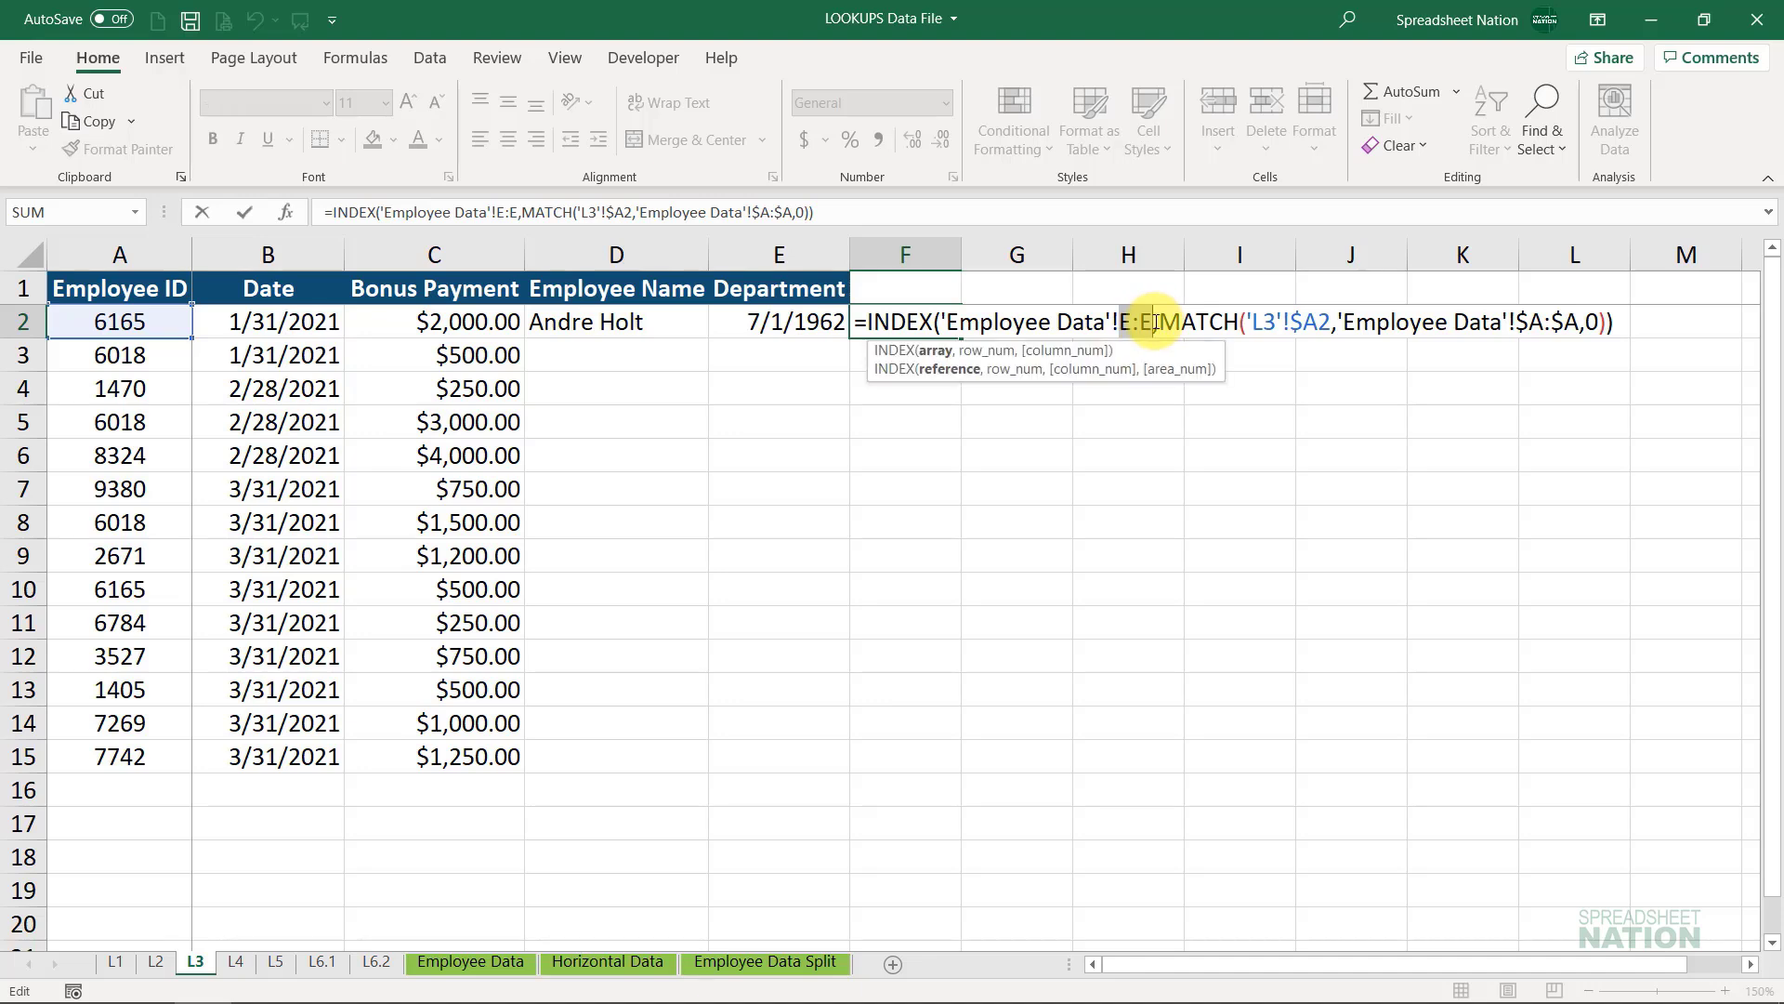
{"action": "left_click_drag", "start_coordinate": [1153, 322], "coordinate": [1132, 324]}
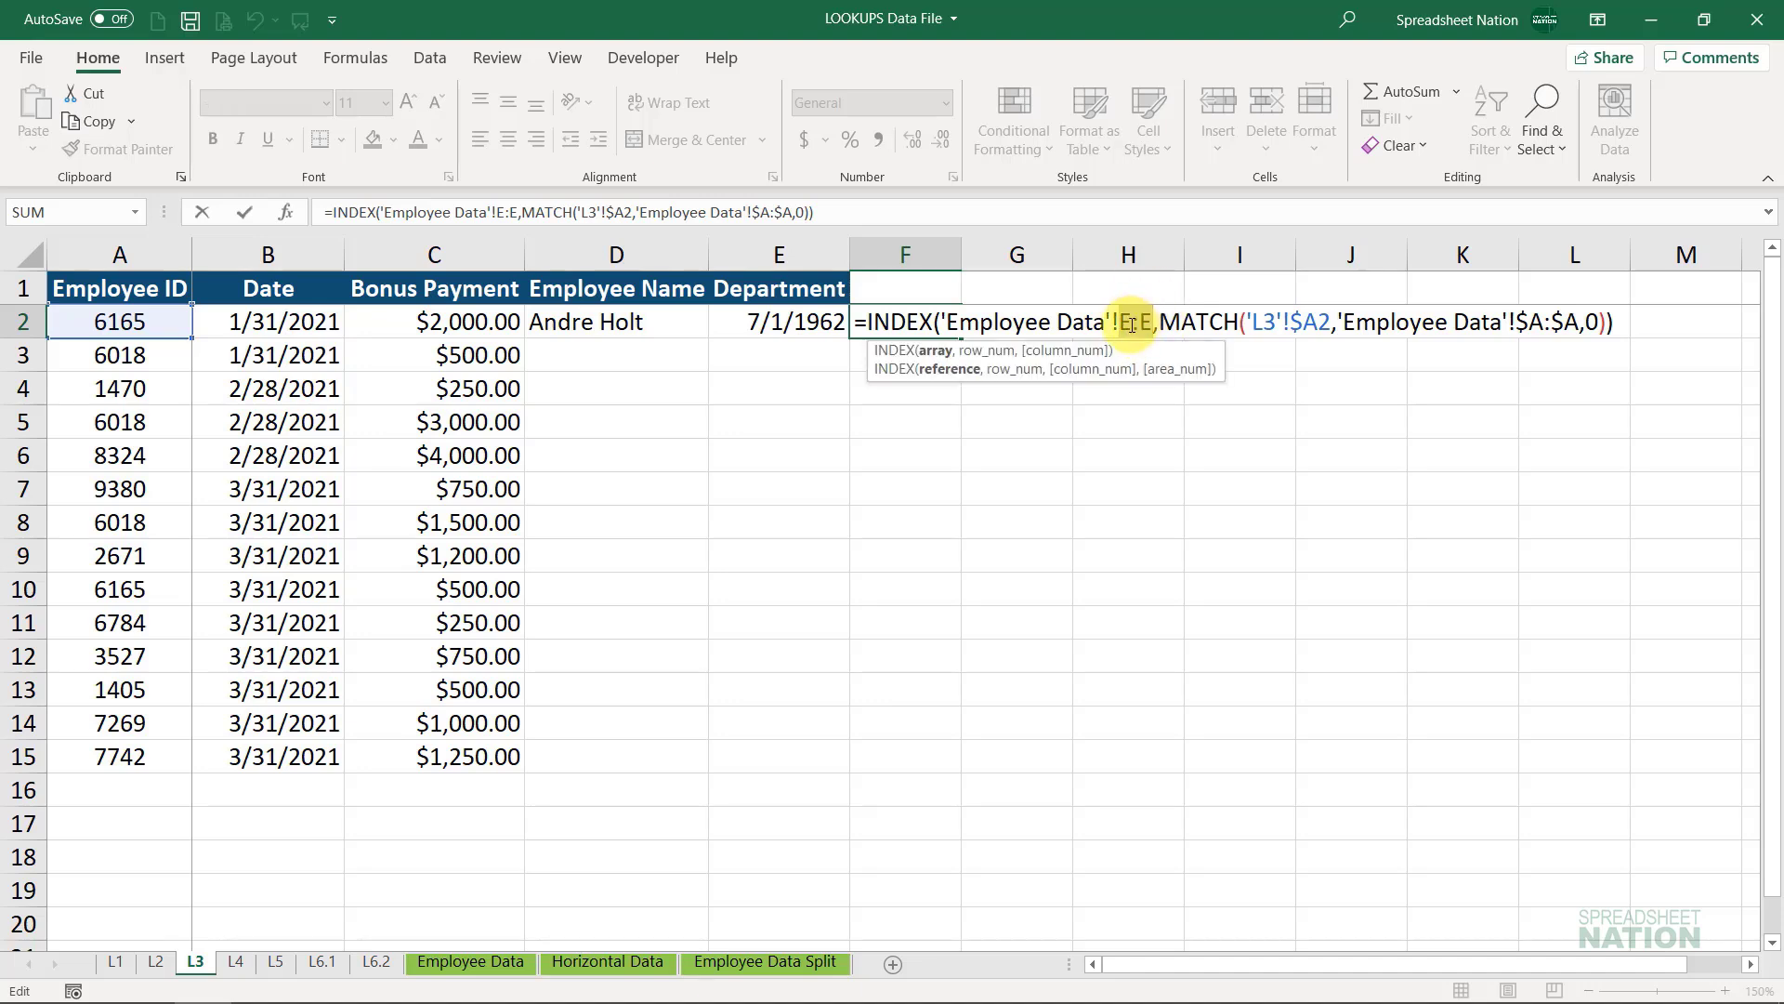
{"action": "key", "text": "Escape"}
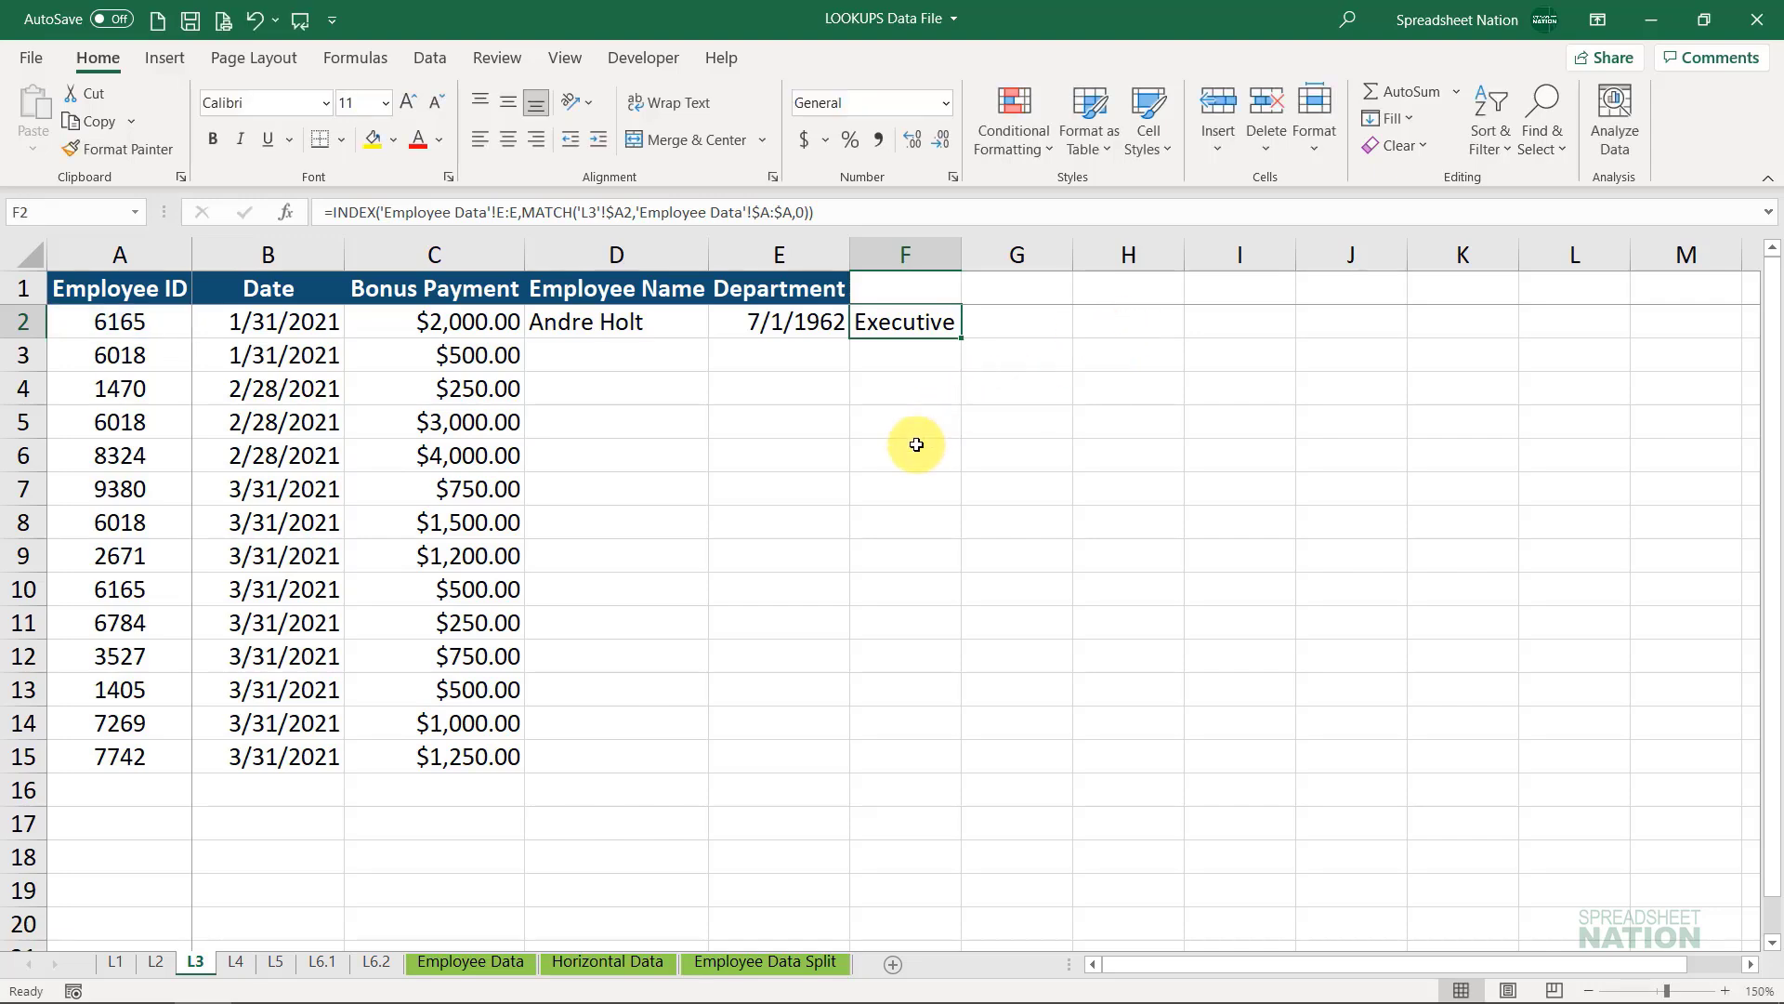
{"action": "key", "text": "ctrl+bracketleft"}
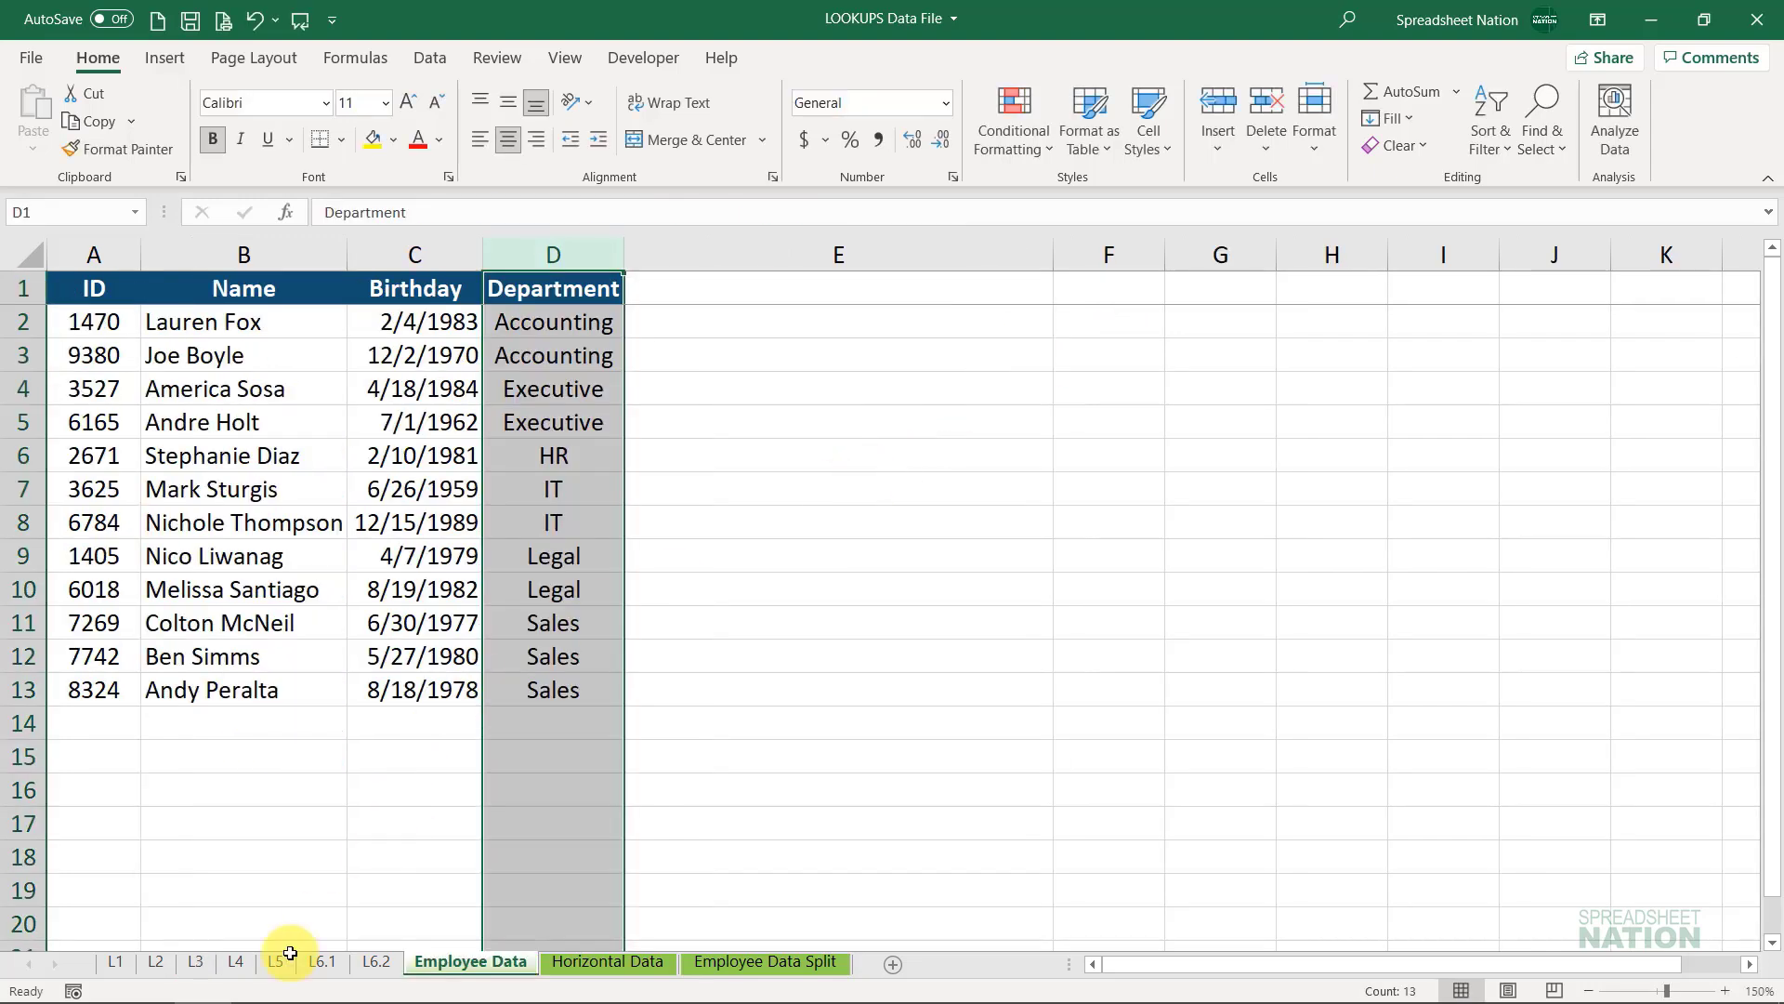
On L3, move the Department formula from F2 into E2, then fill D2:E2 down to row 15
{"action": "left_click", "coordinate": [197, 962]}
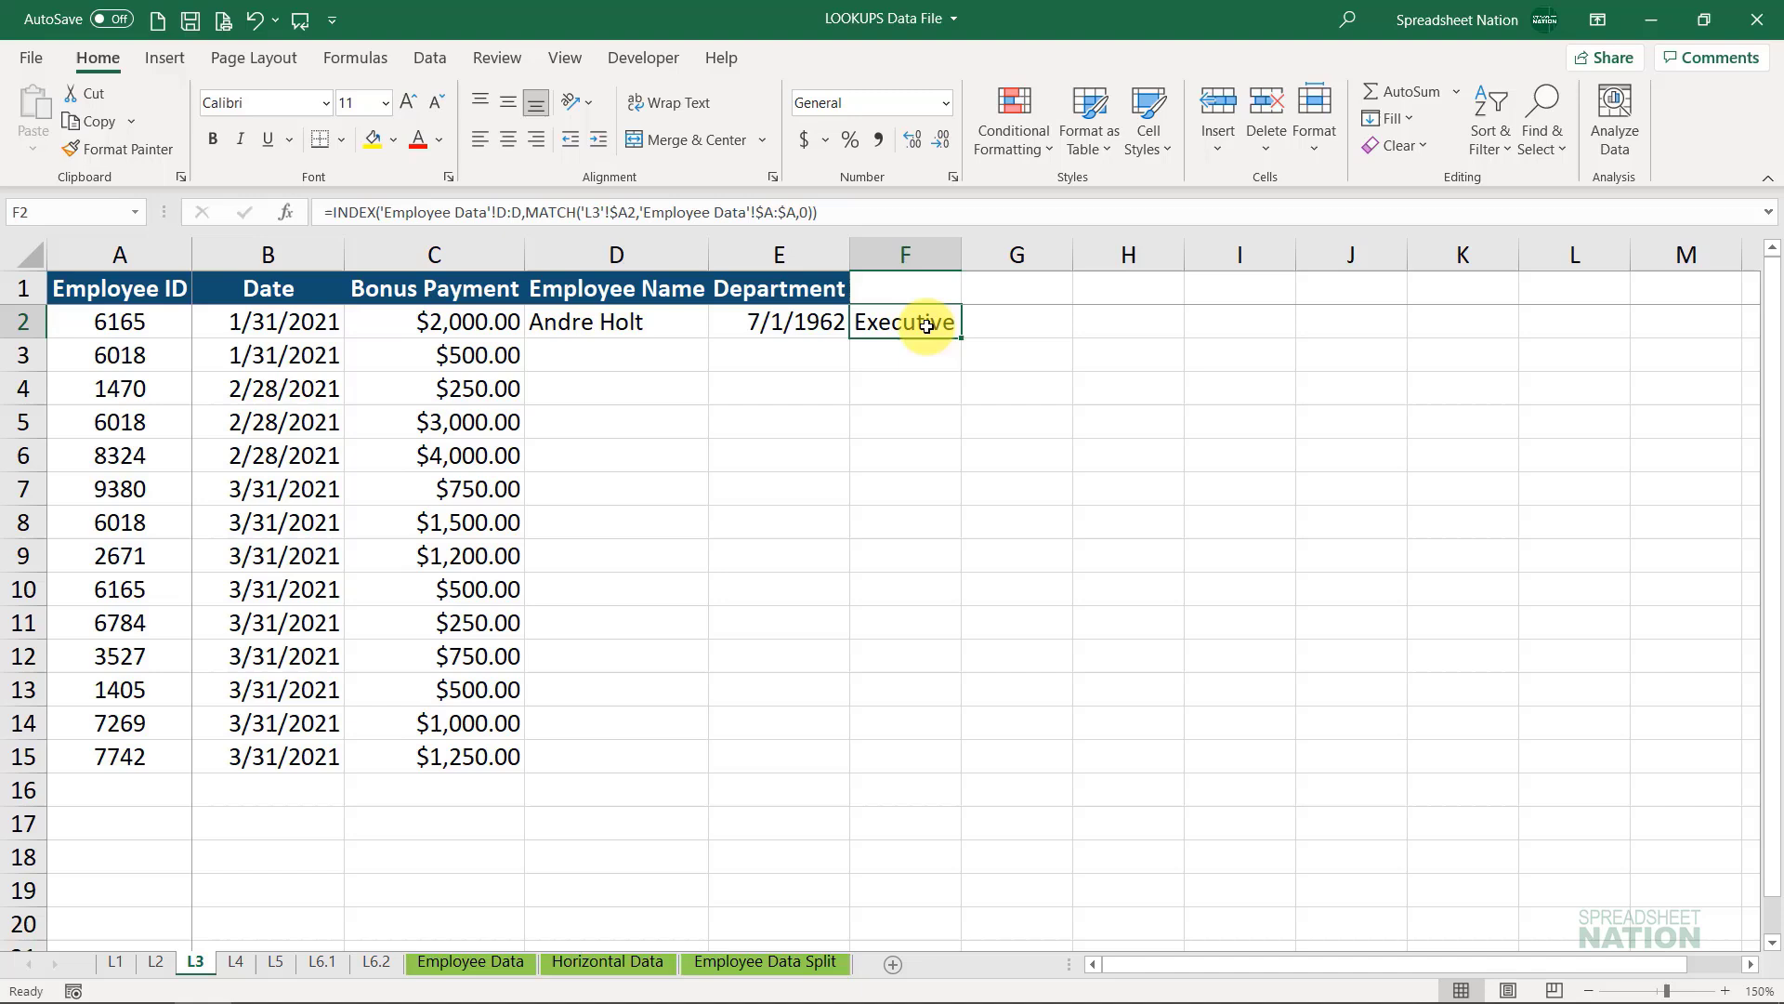
{"action": "left_click_drag", "start_coordinate": [915, 337], "coordinate": [818, 327]}
{"action": "left_click", "coordinate": [849, 577]}
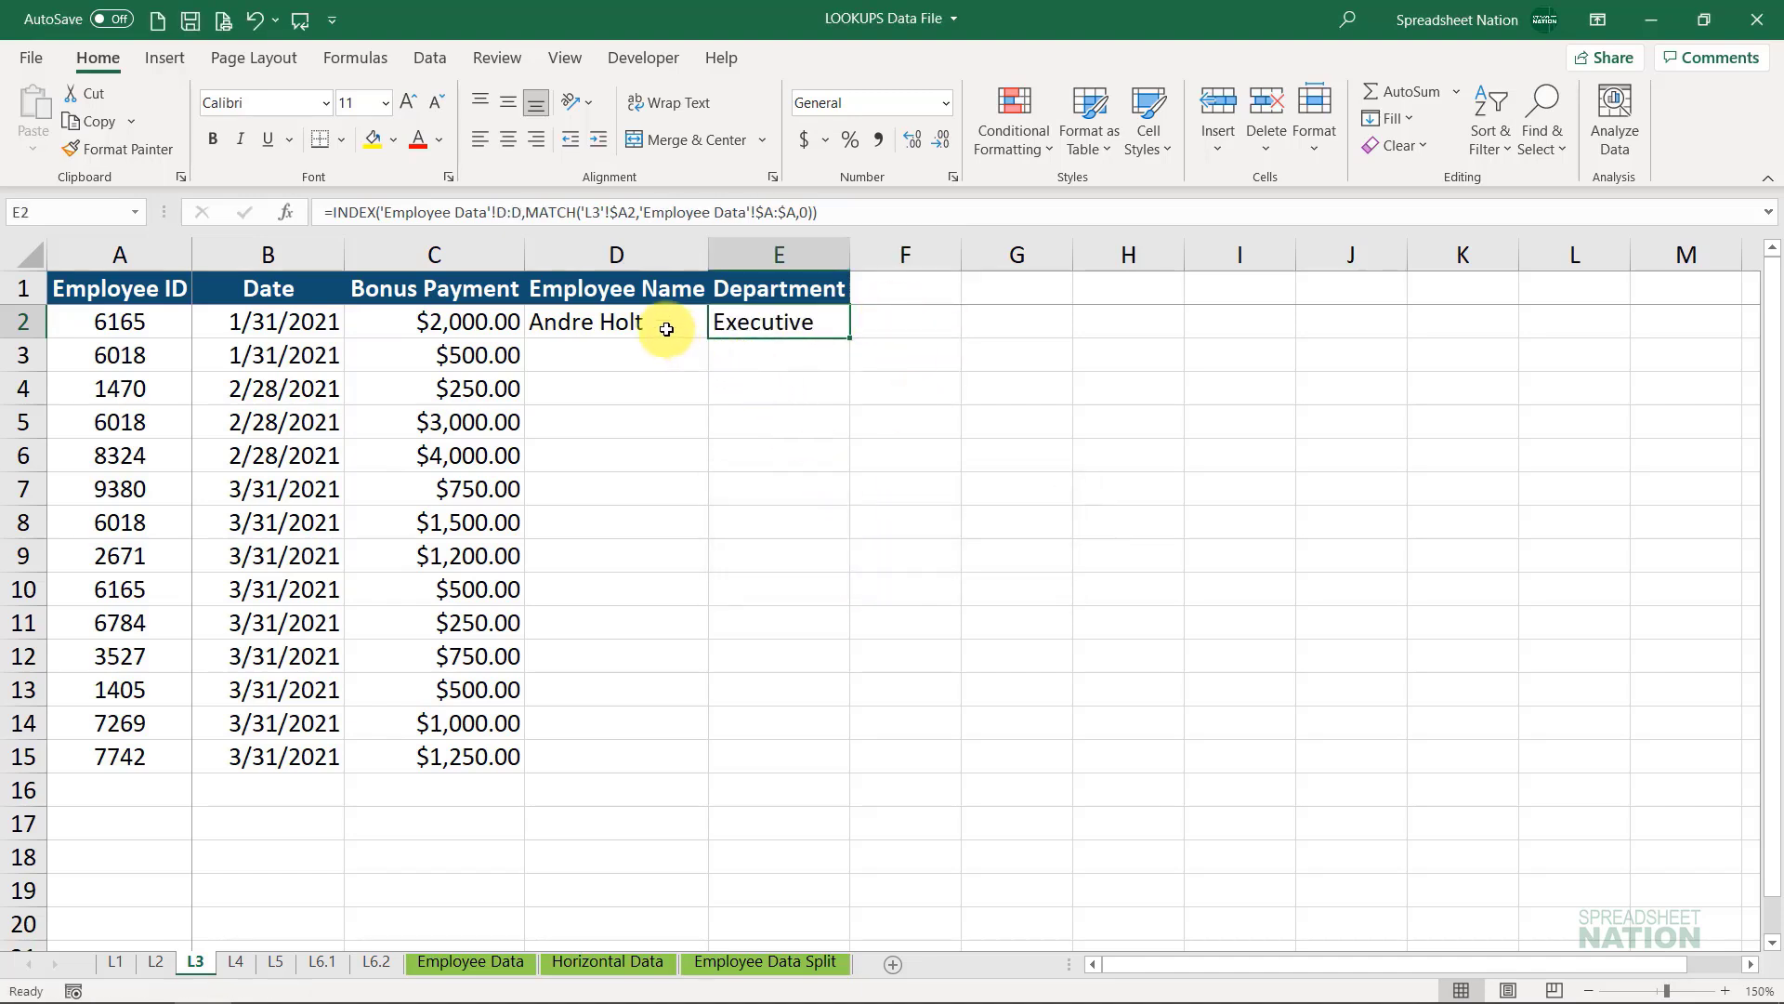
{"action": "left_click_drag", "start_coordinate": [661, 331], "coordinate": [815, 314]}
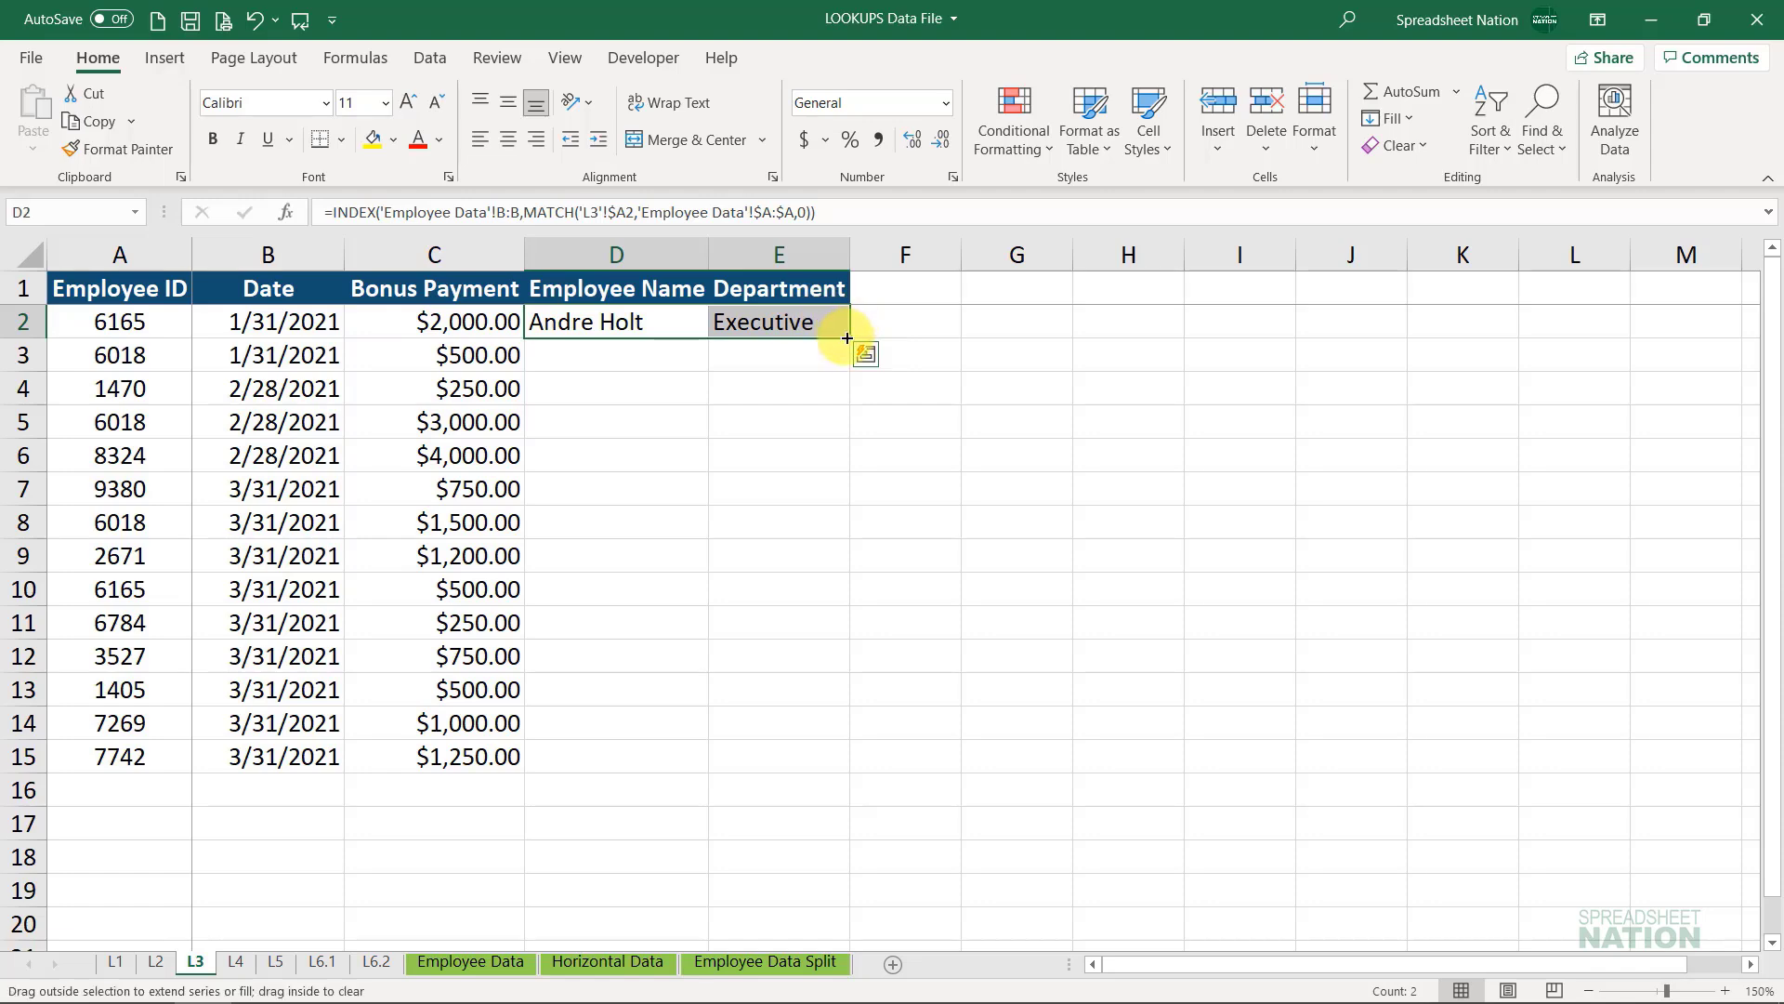
{"action": "double_click", "coordinate": [848, 338]}
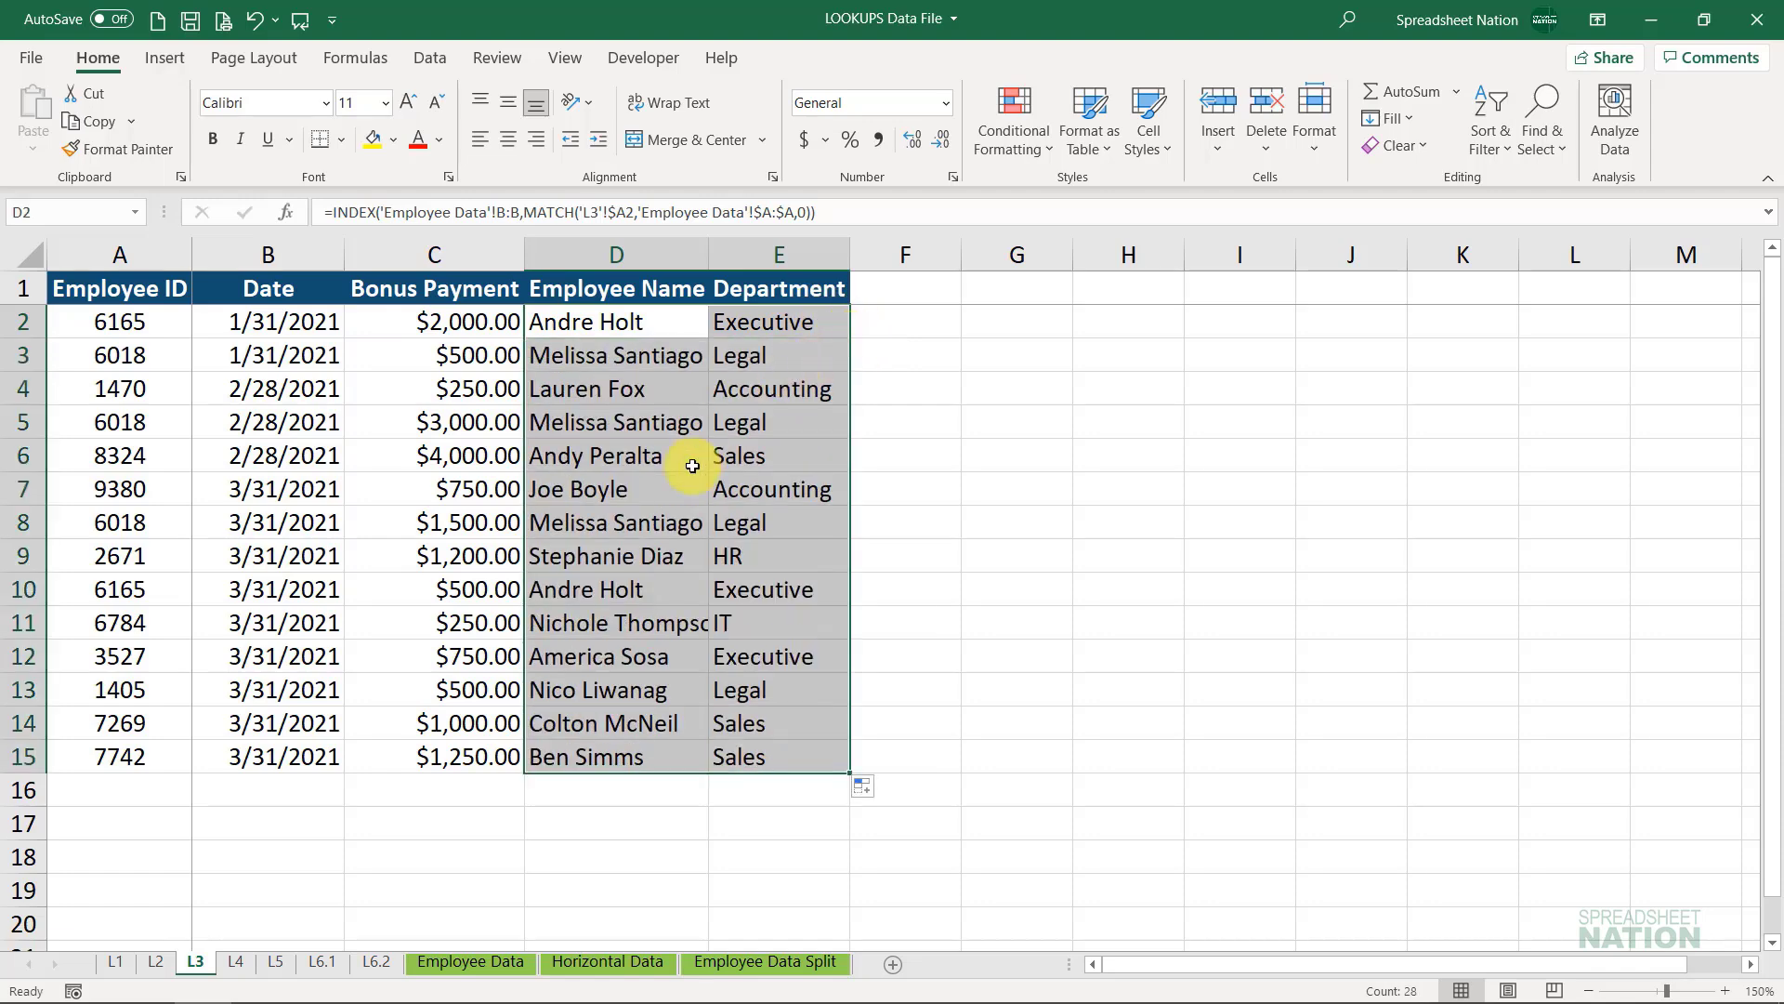